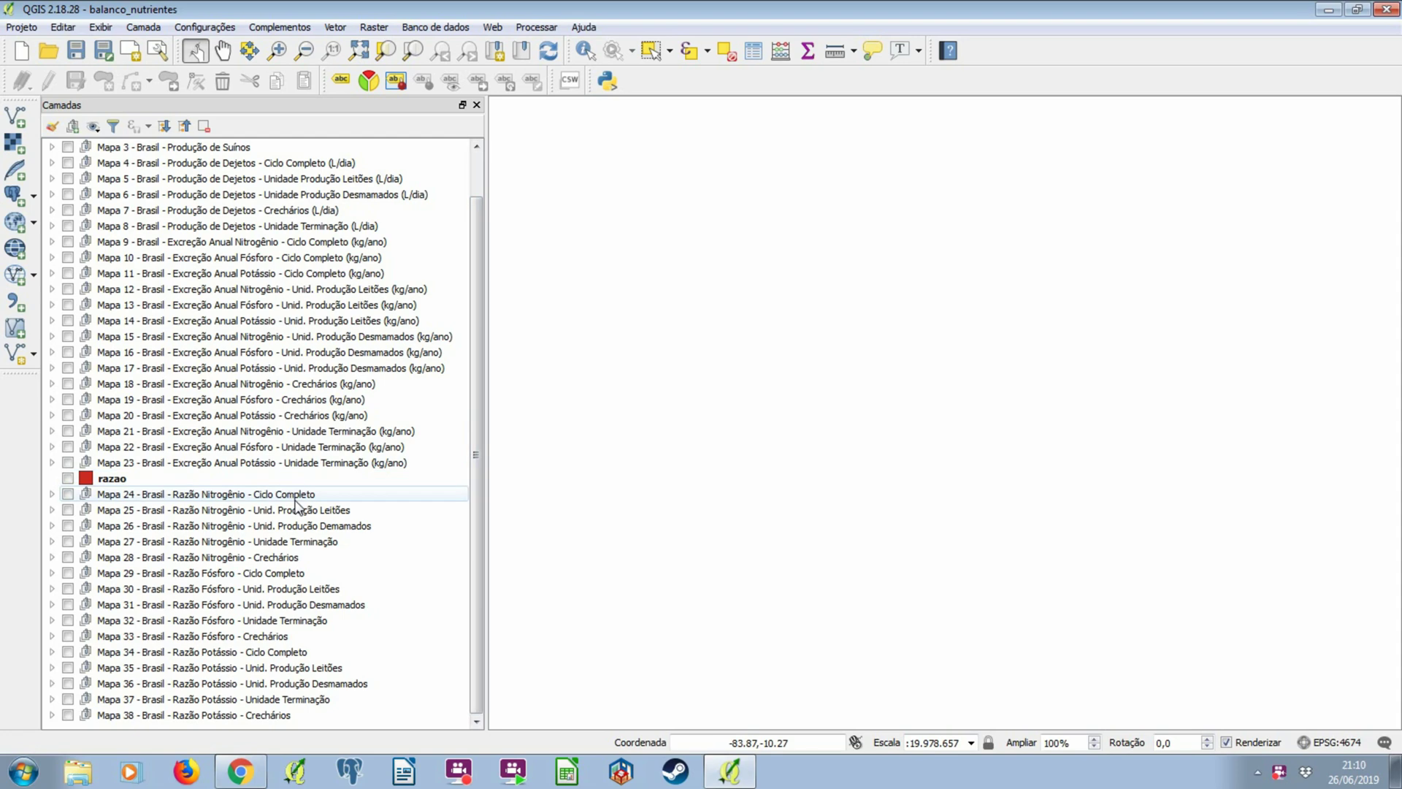
# Preview the razao layer on the map, hide it again, and select the groups Mapa 24 to Mapa 38.
pyautogui.click(294, 495)
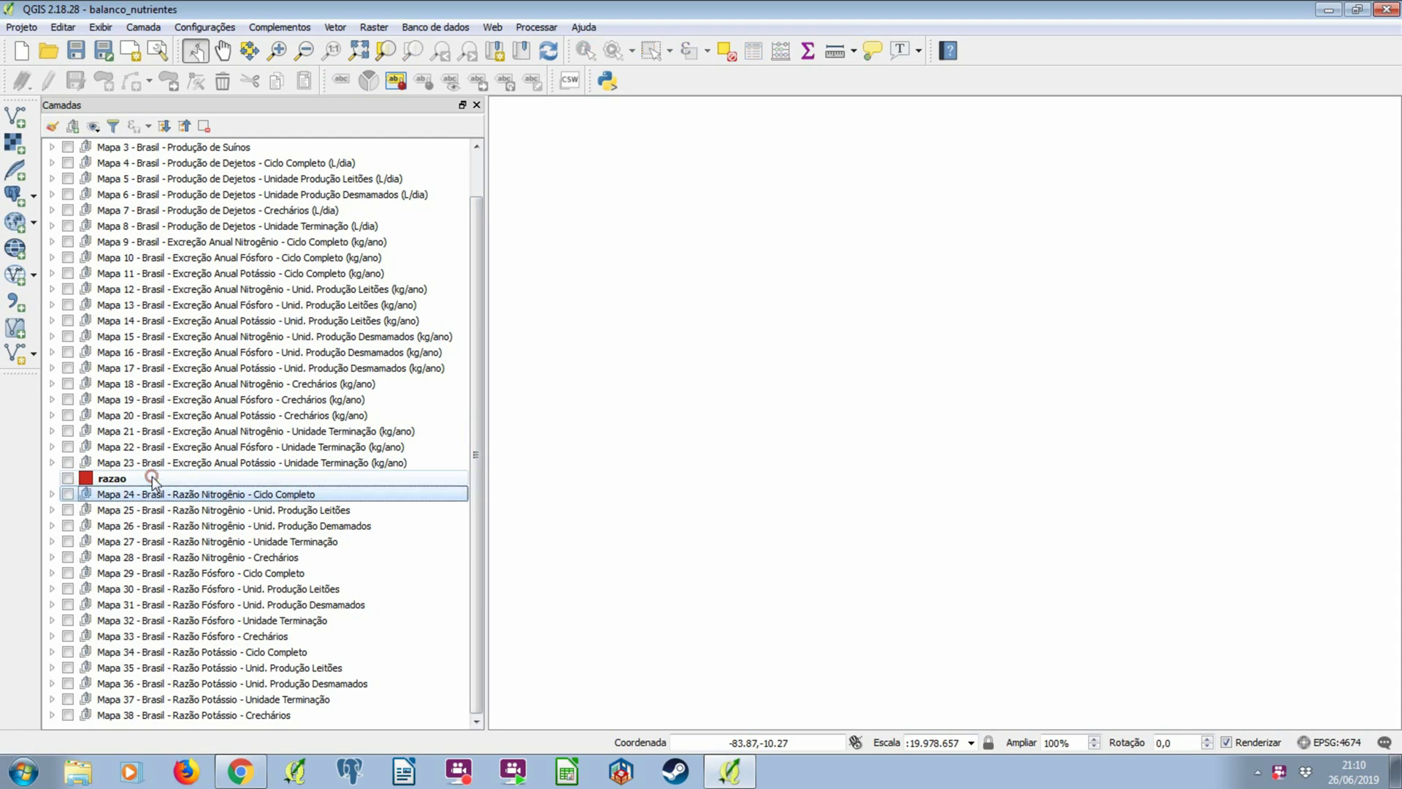
pyautogui.click(152, 478)
pyautogui.click(68, 479)
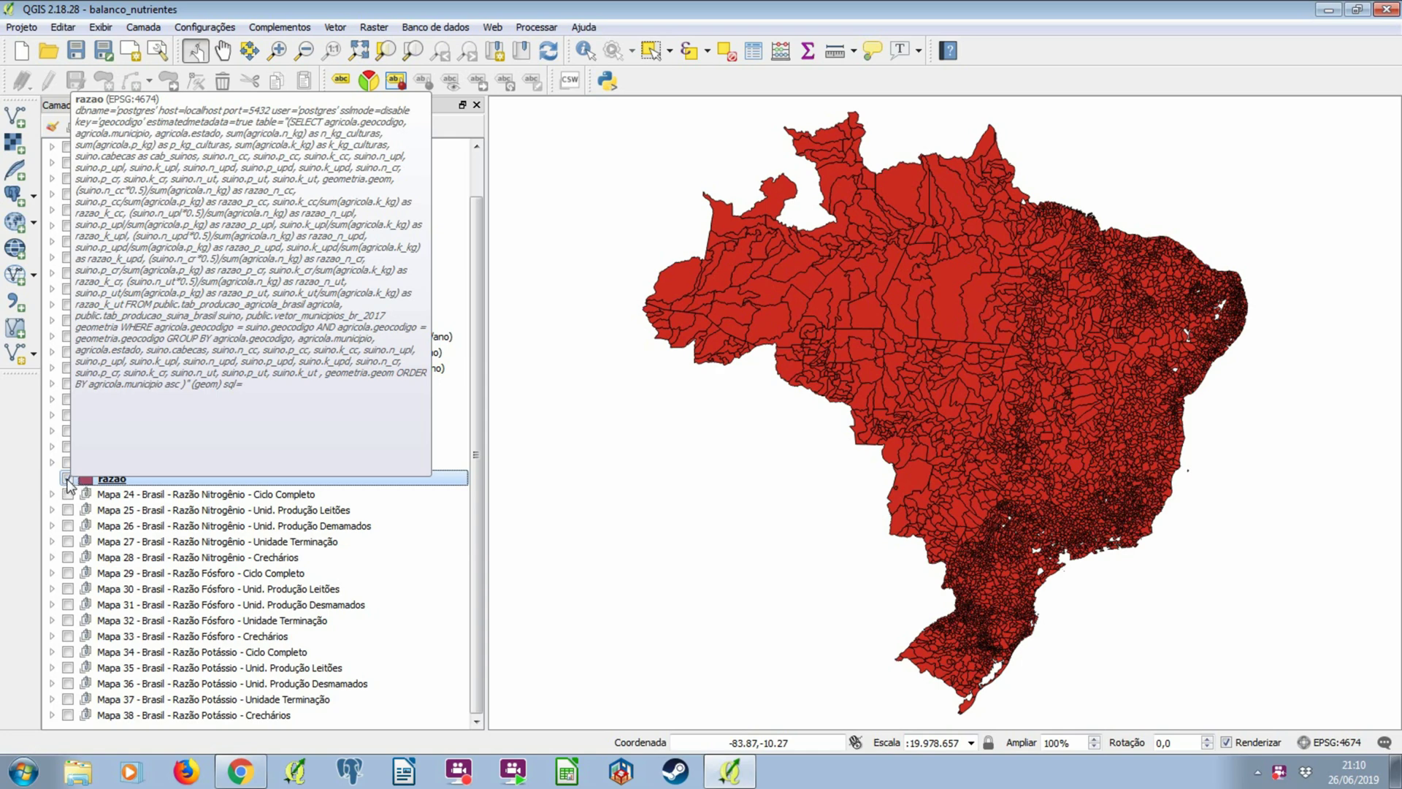
pyautogui.click(67, 479)
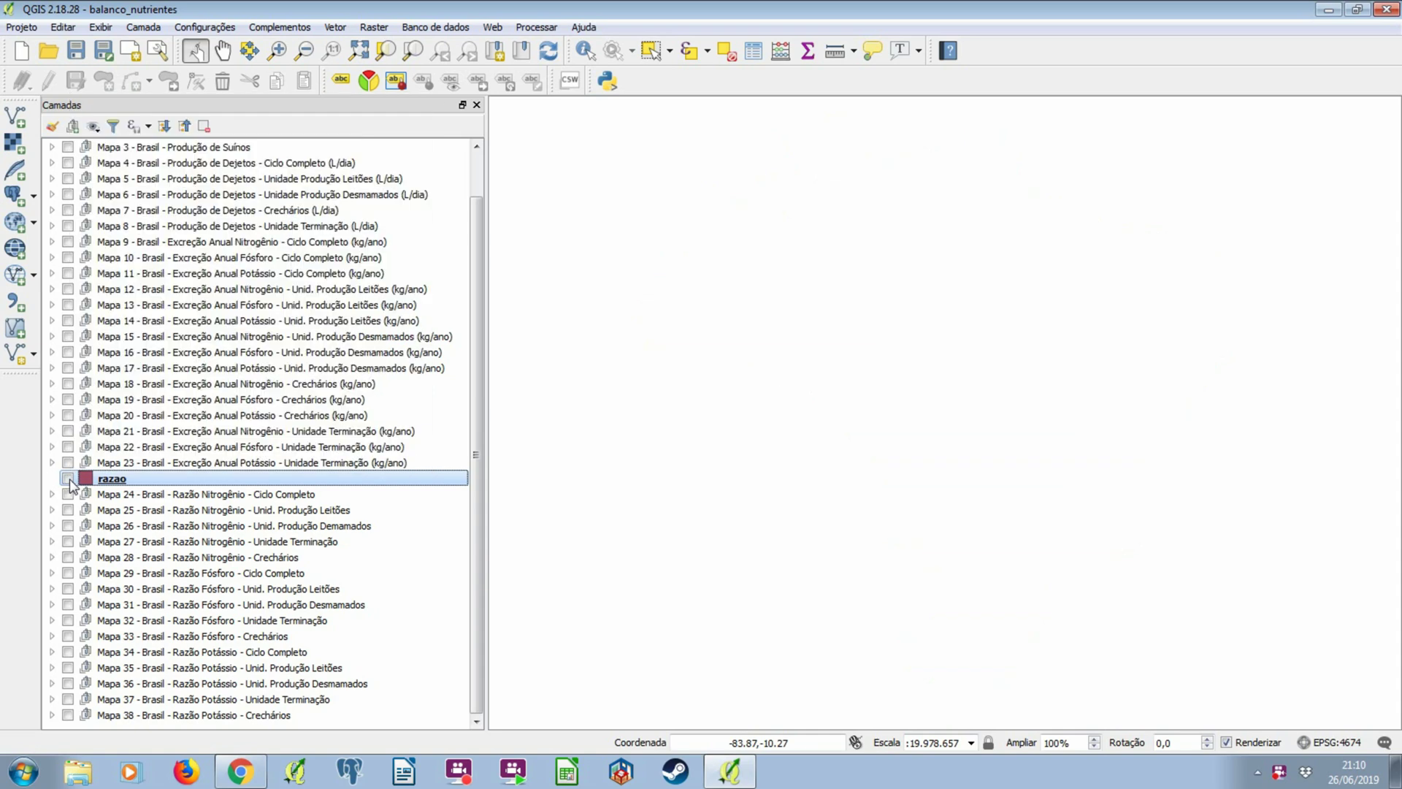
pyautogui.click(76, 494)
pyautogui.keyDown('shift'); pyautogui.click(209, 715); pyautogui.keyUp('shift')
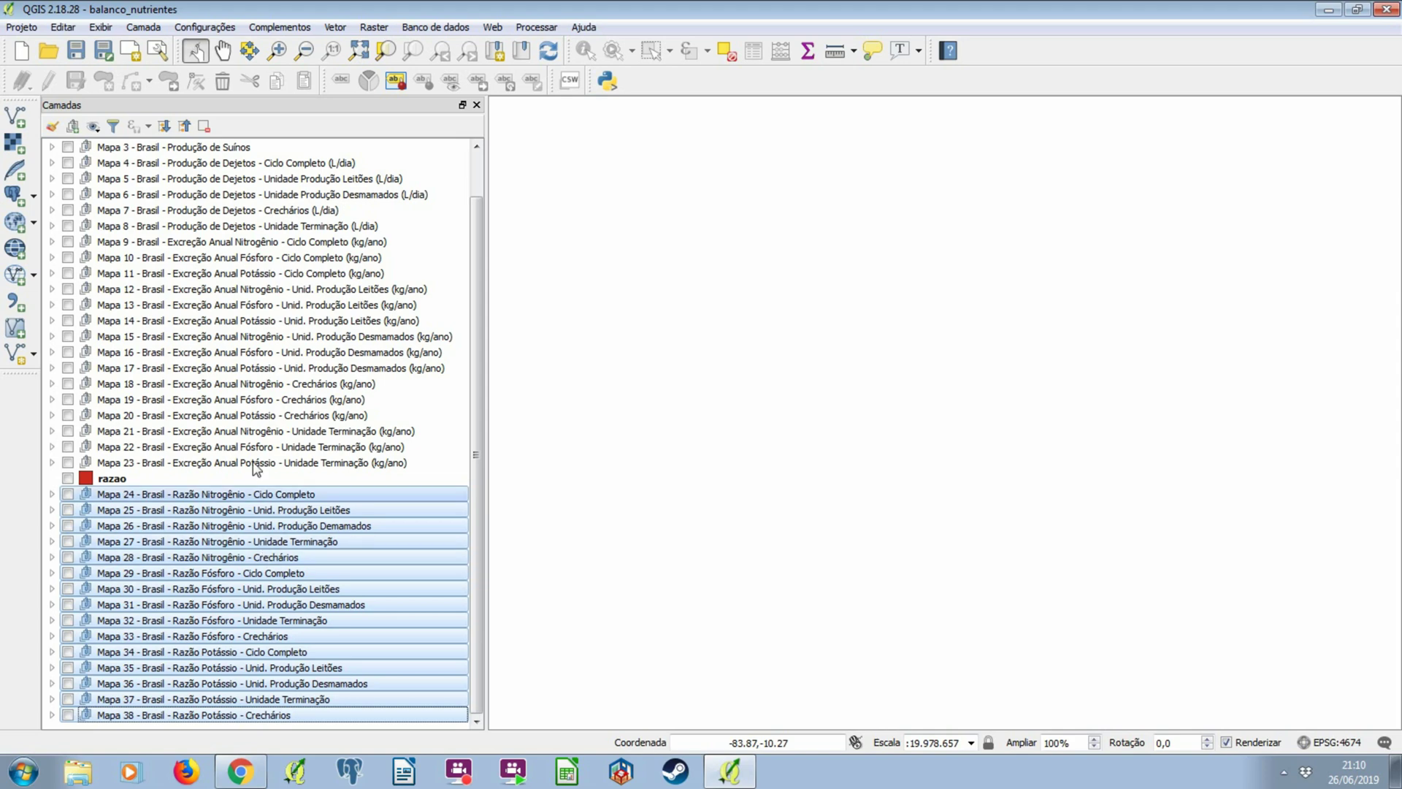
# Look through the groups Mapa 1 to Mapa 9 in the layer list and return to the razao layer.
pyautogui.click(196, 431)
pyautogui.scroll(1, 196, 431)
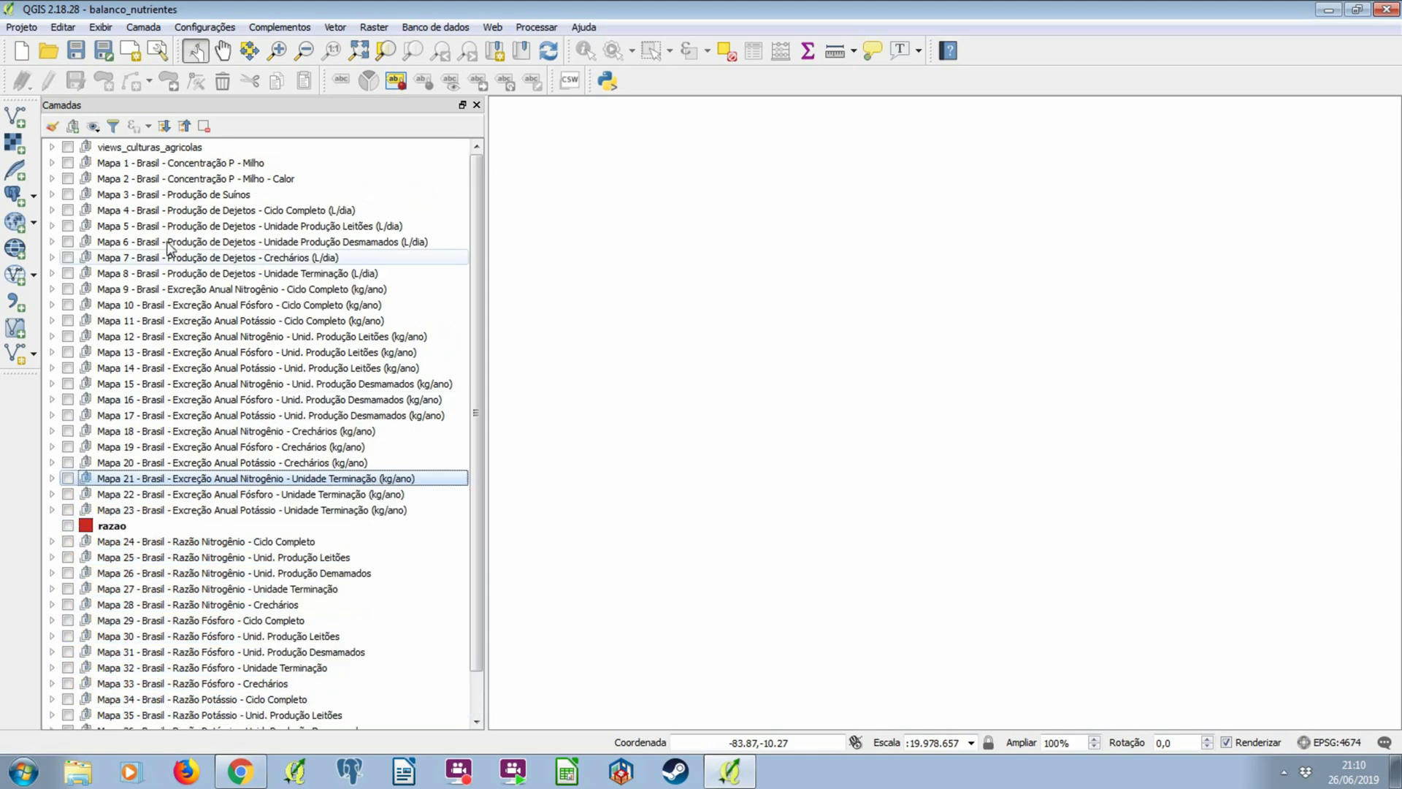
pyautogui.click(161, 164)
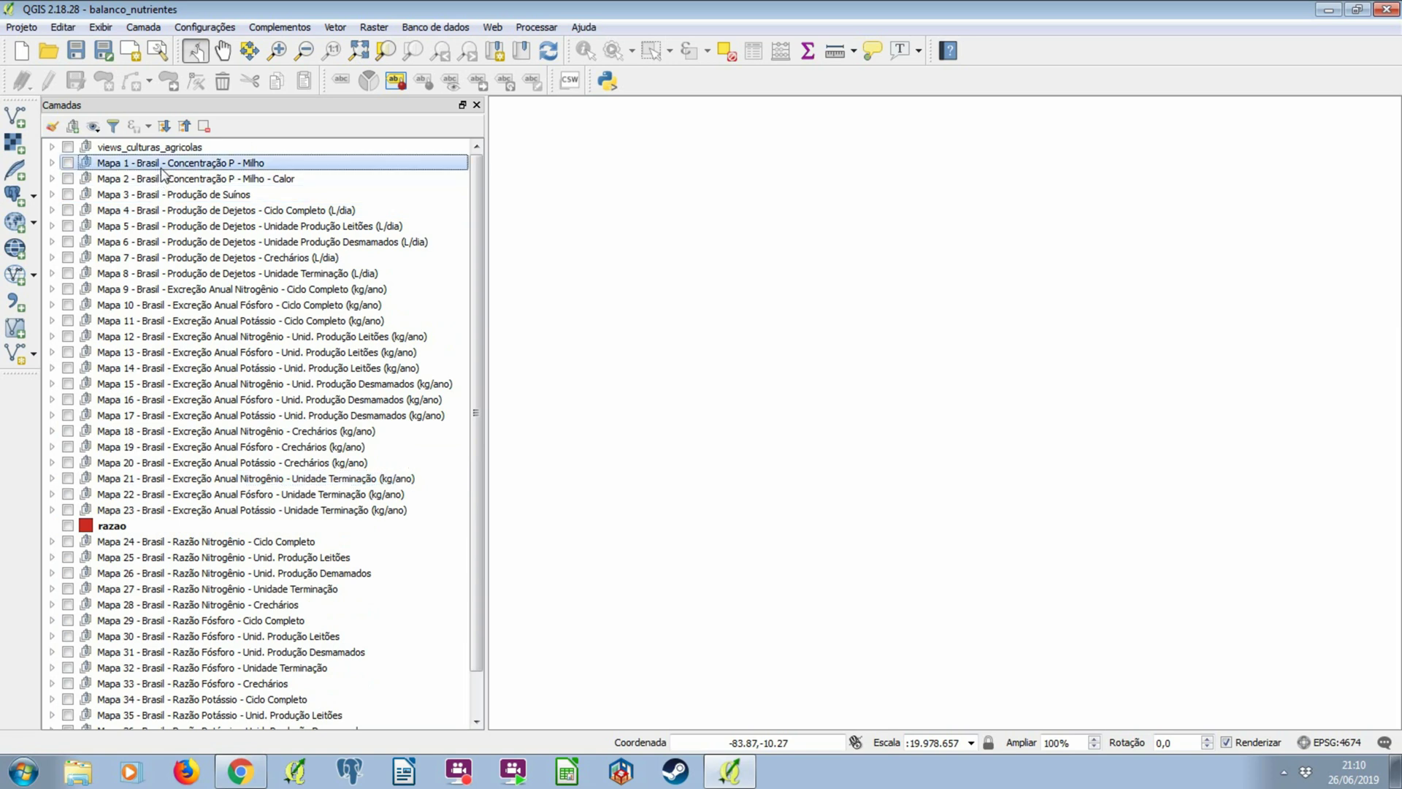
pyautogui.click(207, 180)
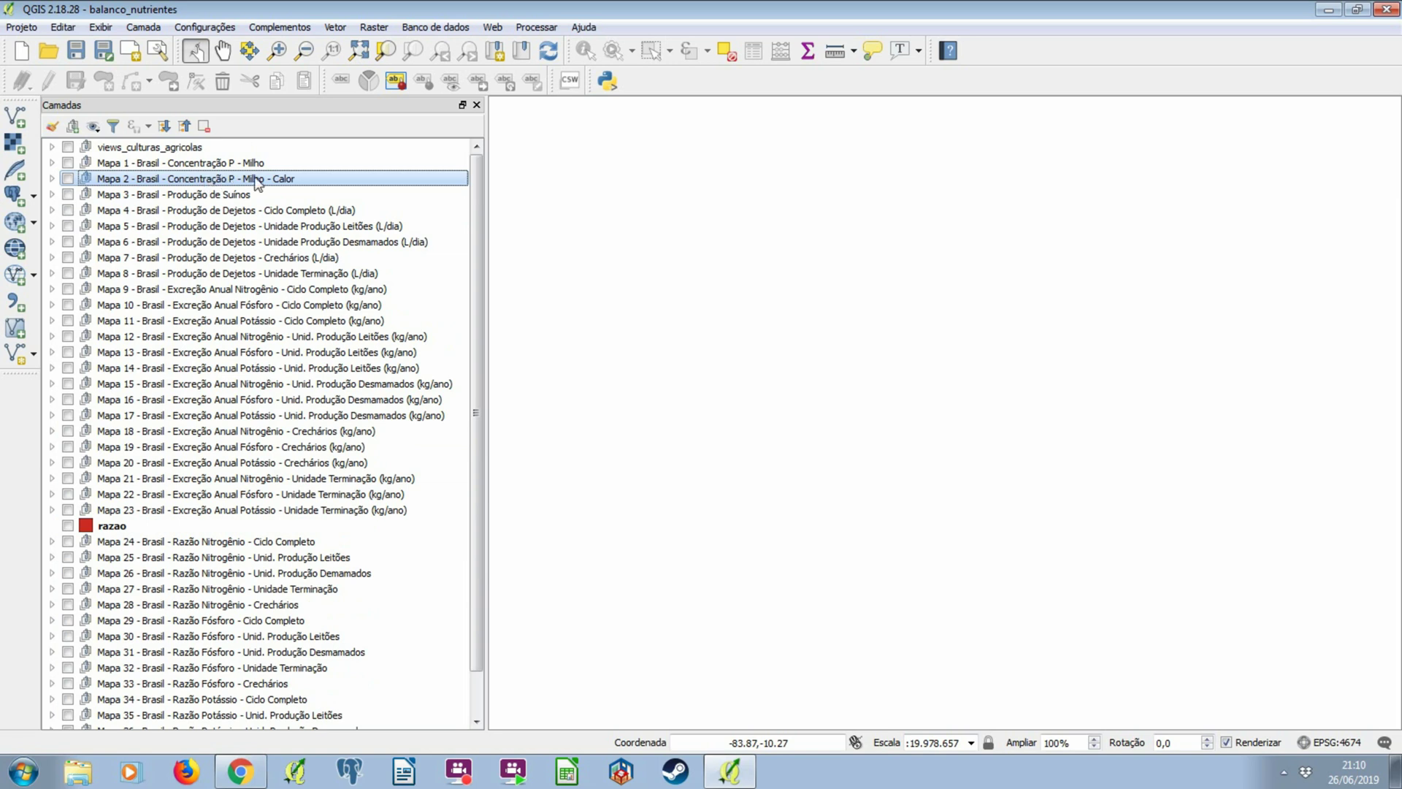
pyautogui.press('Up')
pyautogui.click(194, 183)
pyautogui.click(213, 211)
pyautogui.click(217, 227)
pyautogui.click(217, 243)
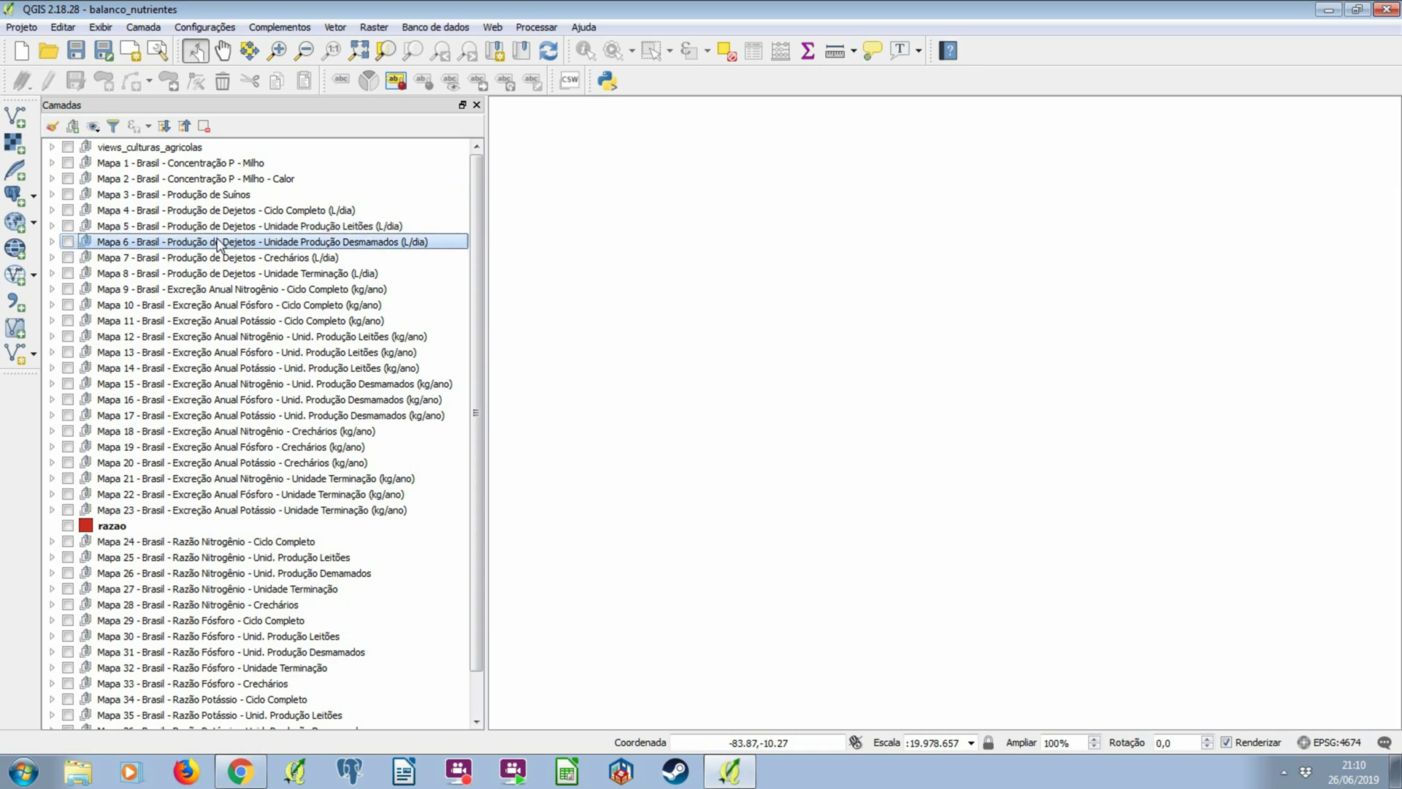
pyautogui.click(218, 258)
pyautogui.click(219, 274)
pyautogui.click(221, 290)
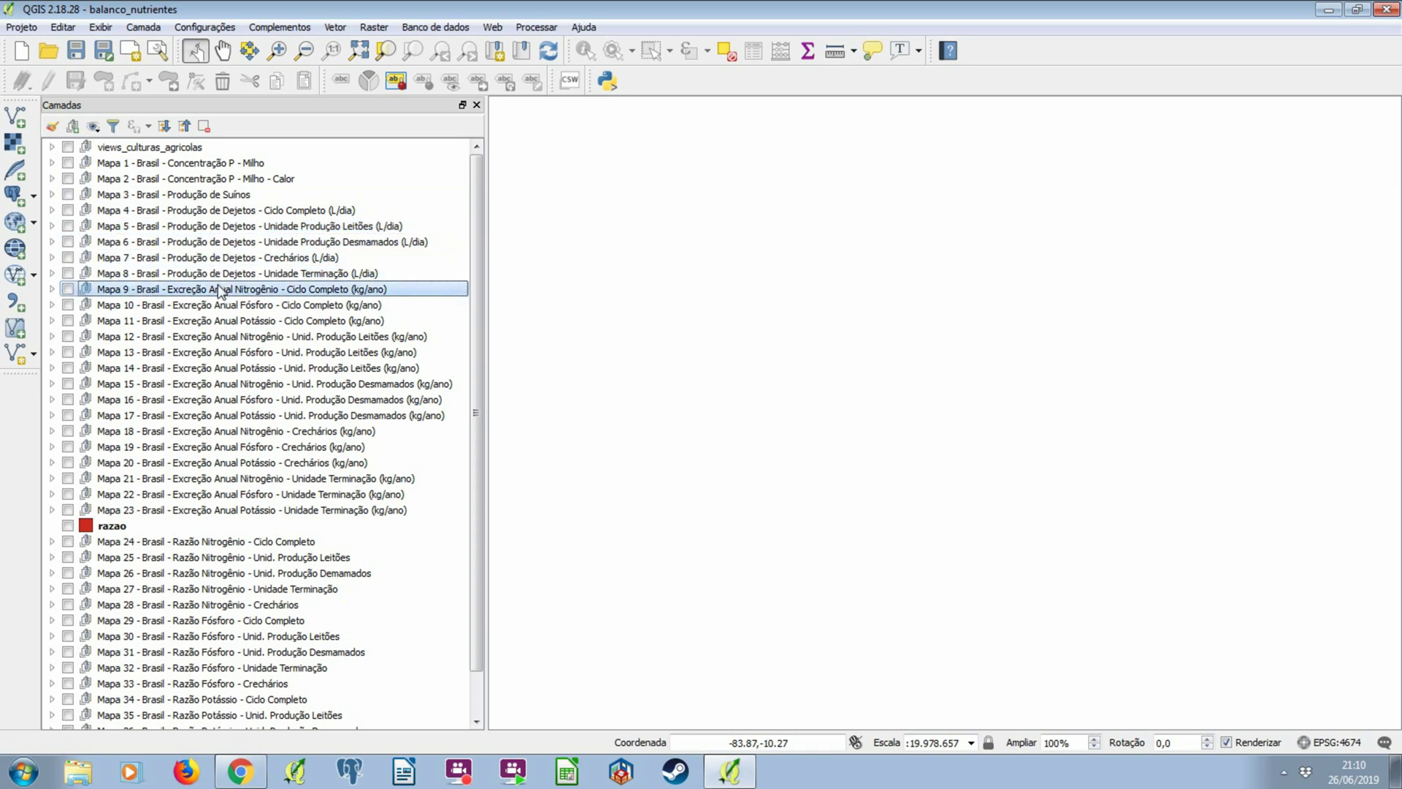
pyautogui.click(124, 528)
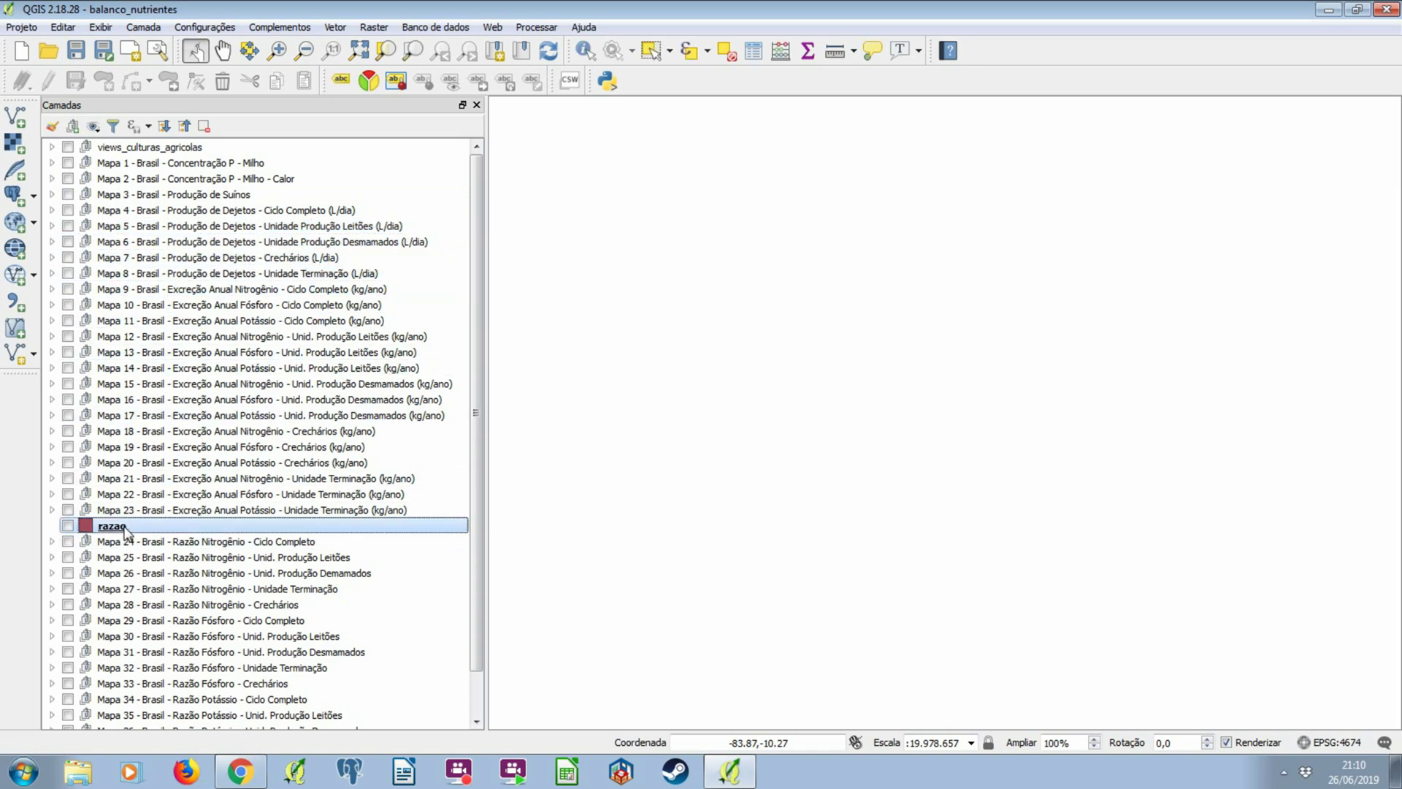
pyautogui.scroll(-1, 126, 530)
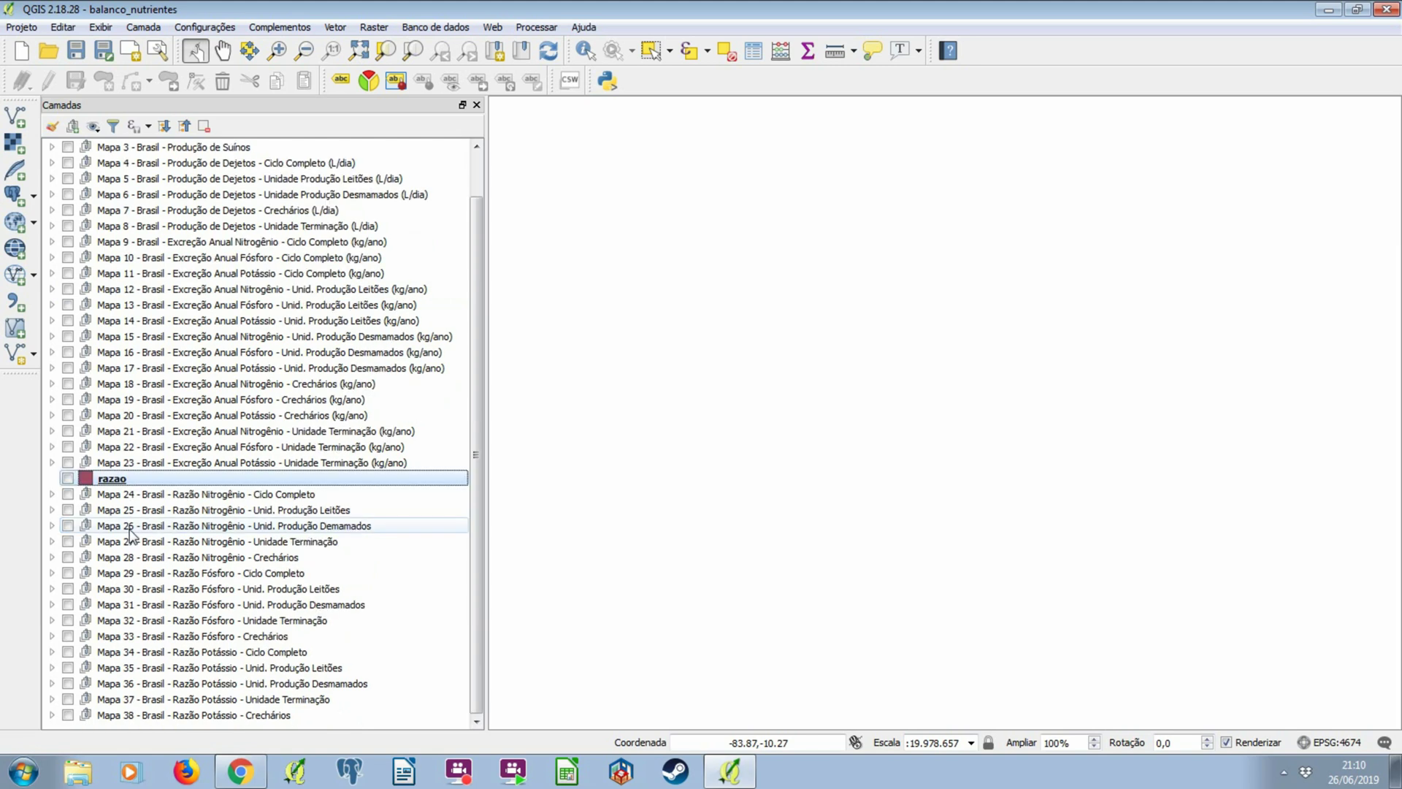
# Expand the Mapa 24 group and show the legend classes of its Razão Nitrogênio - Ciclo Completo layer.
pyautogui.click(132, 495)
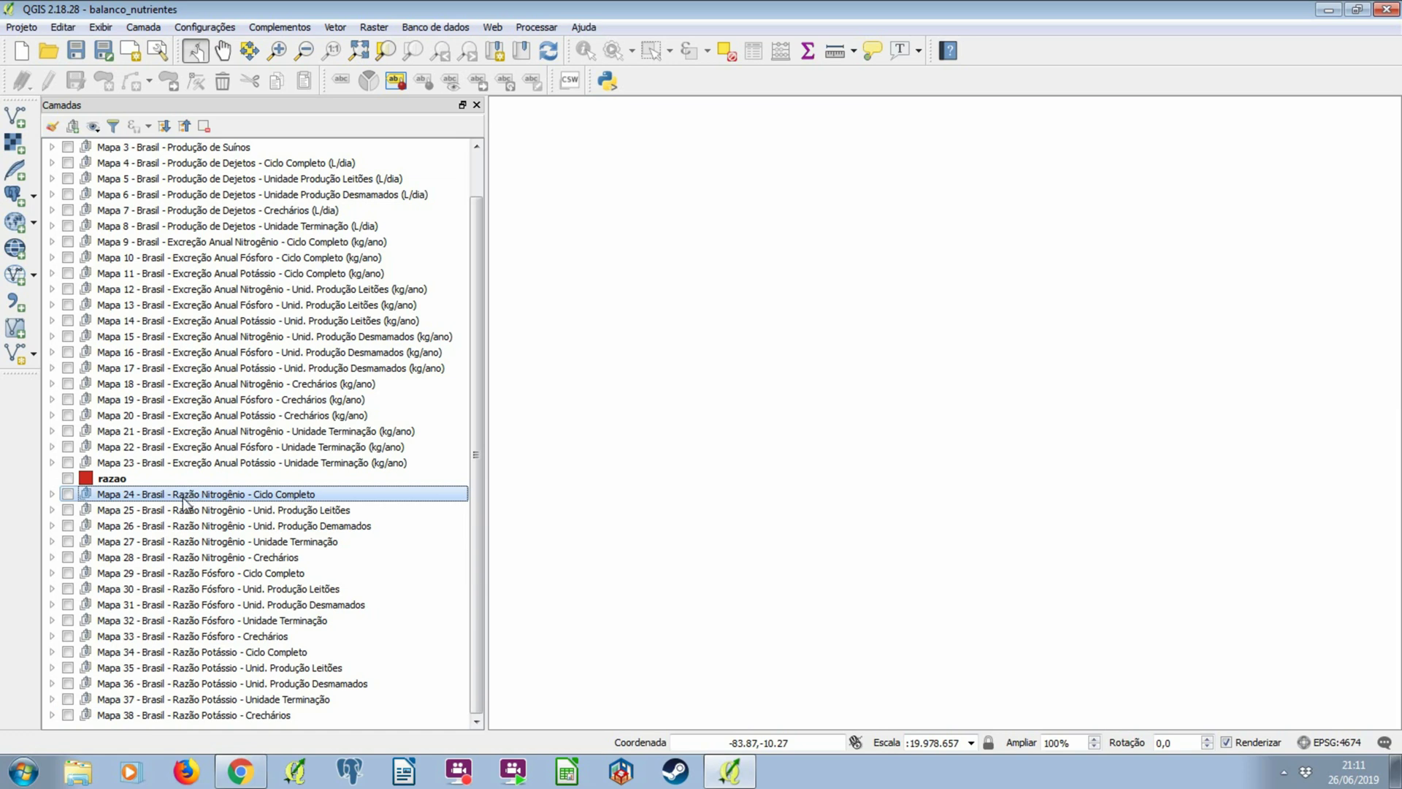
pyautogui.click(52, 494)
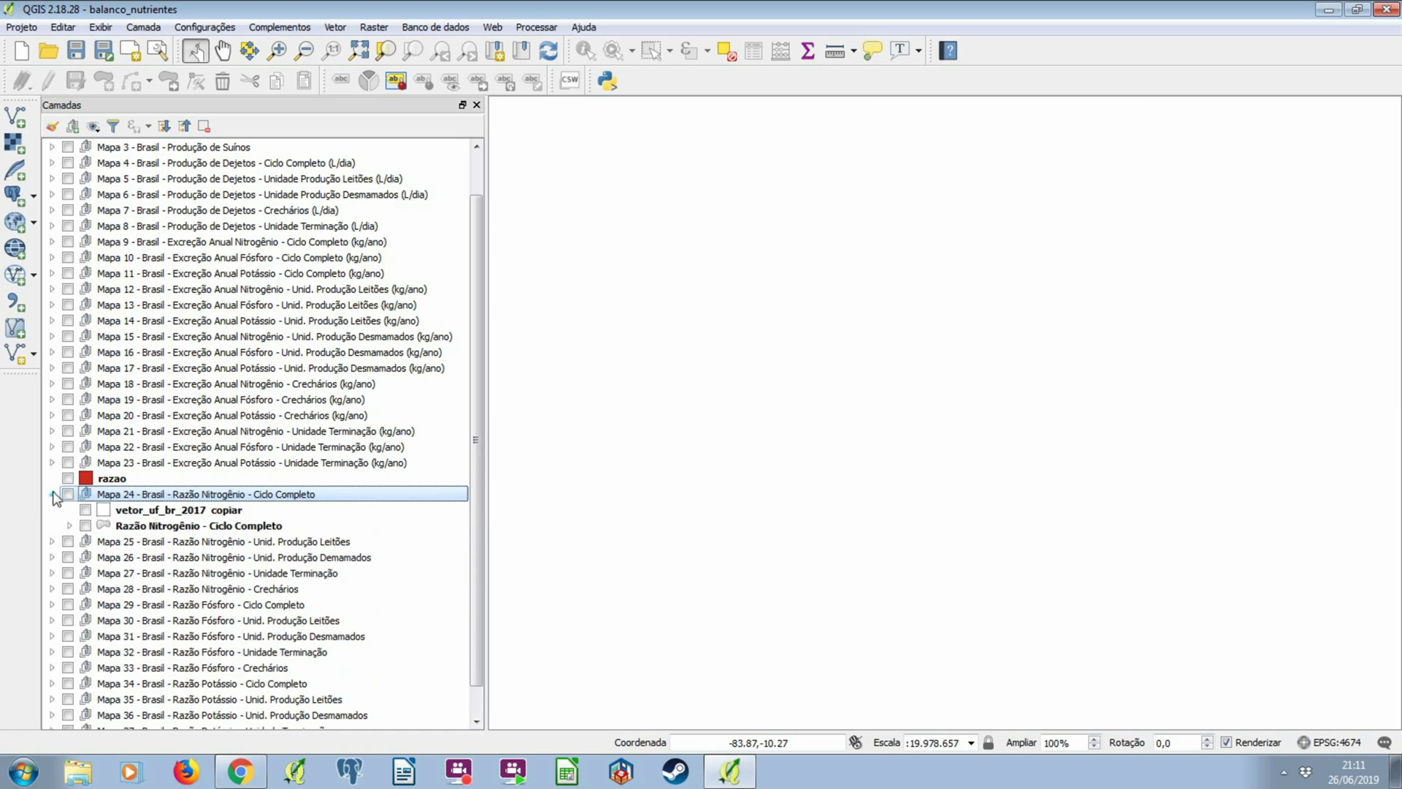
pyautogui.click(70, 526)
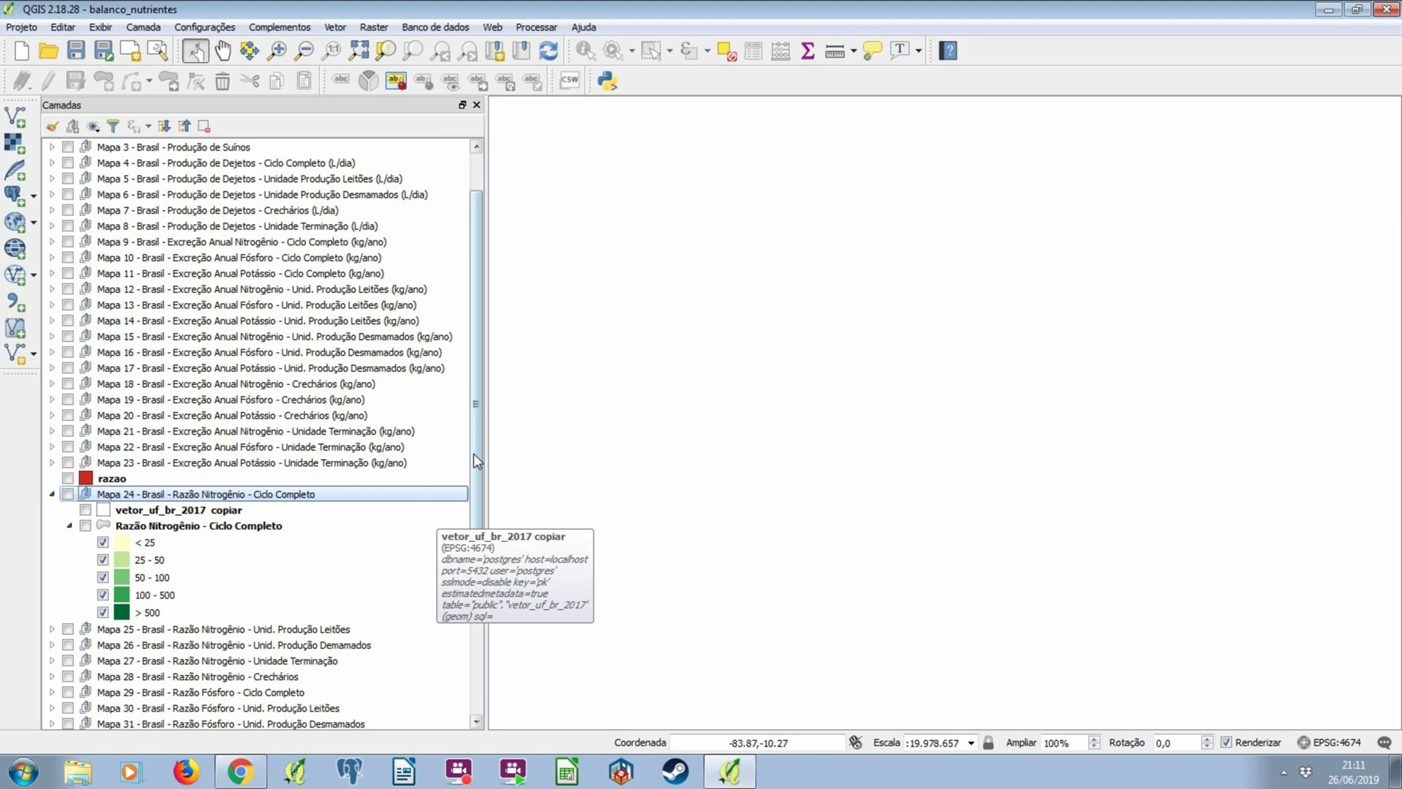
# Examine the legend classes of the Potássio - Unidade Terminação (kg/ano) layer in Mapa 23, and collapse the group.
pyautogui.click(52, 462)
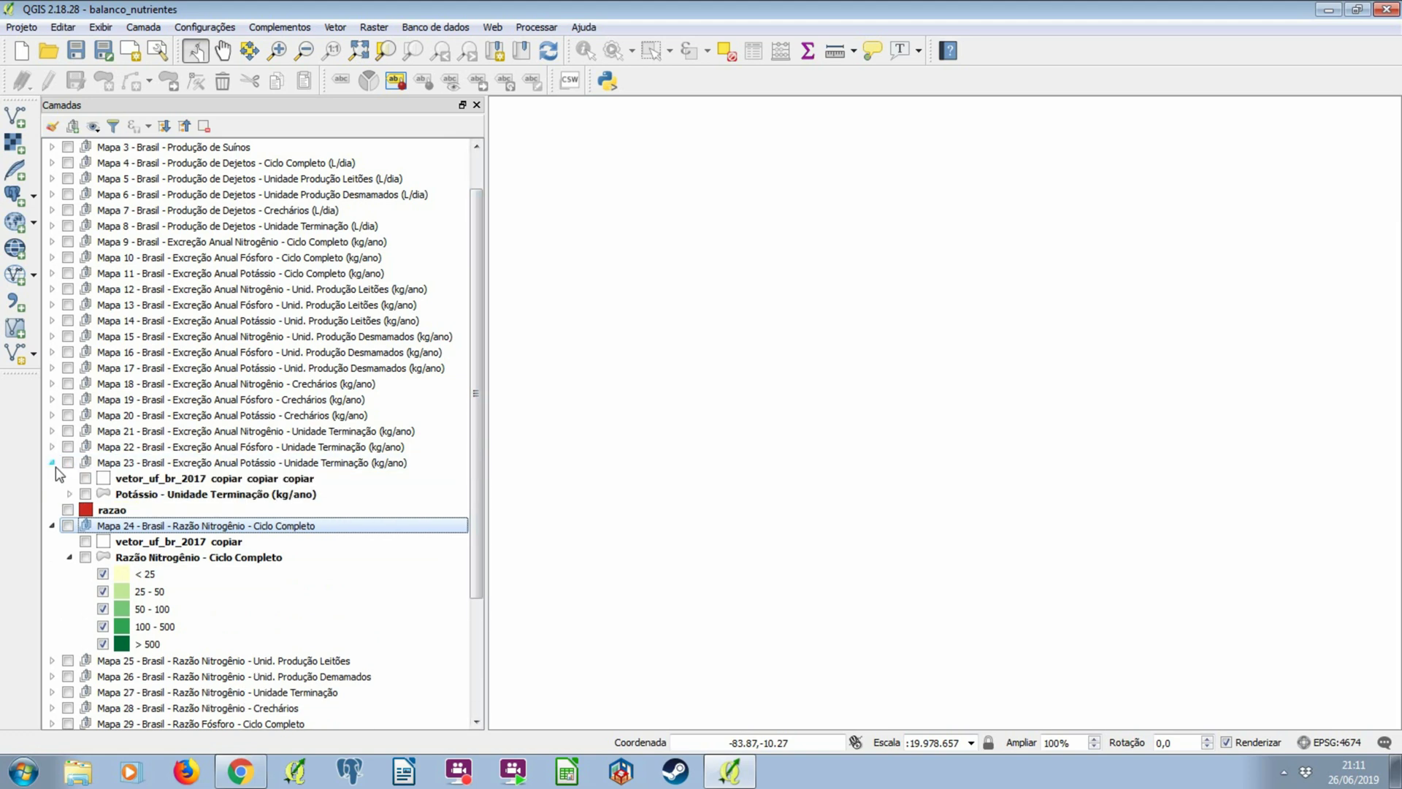
pyautogui.click(70, 494)
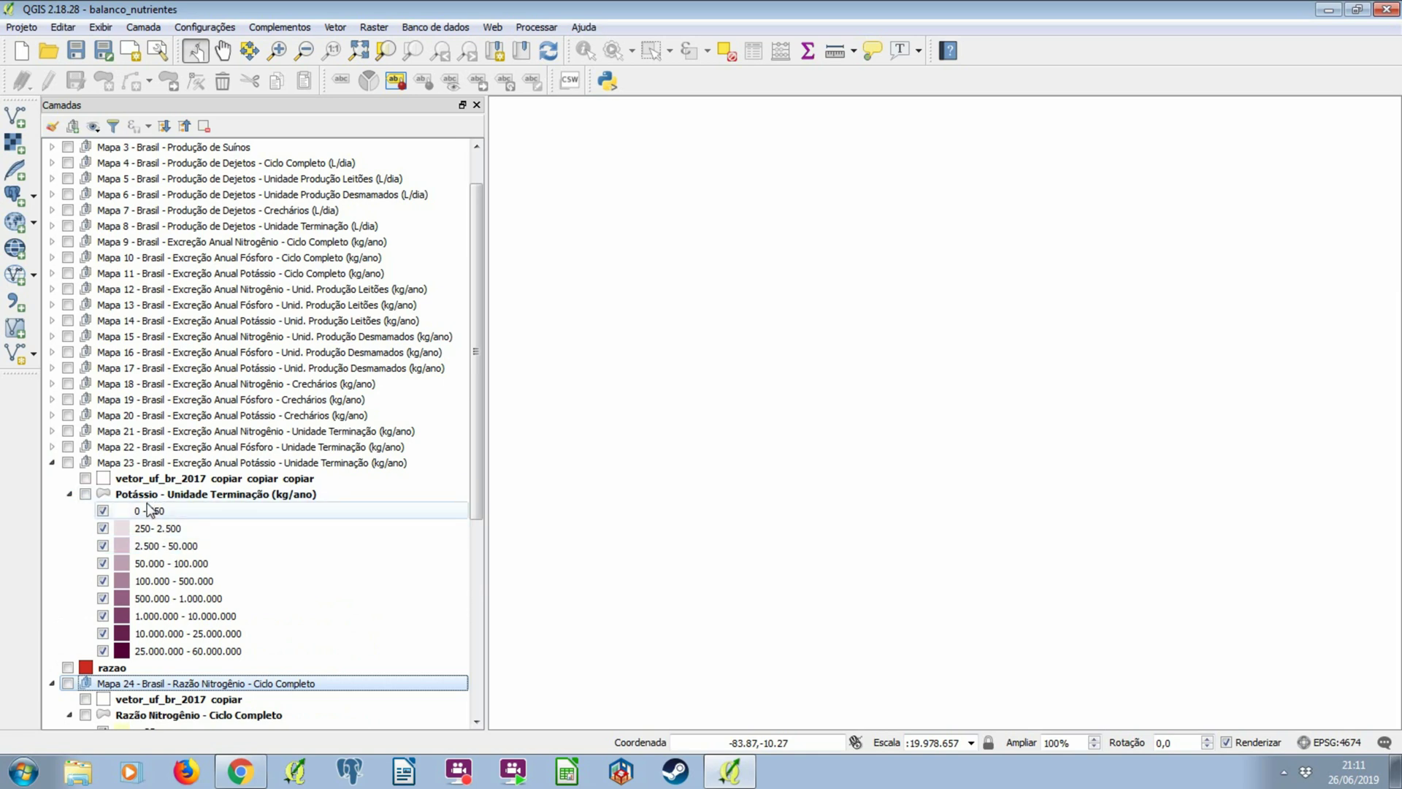
pyautogui.click(165, 546)
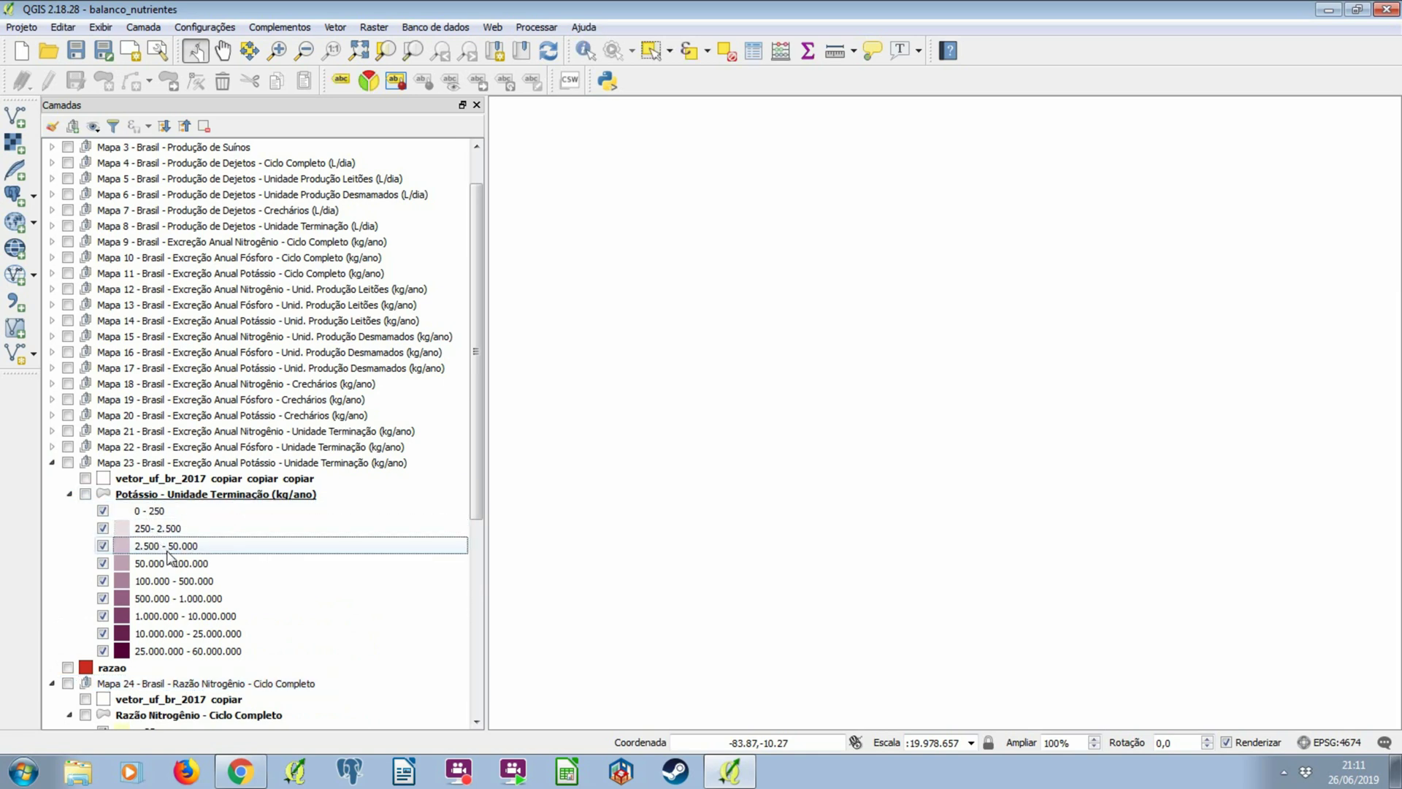
pyautogui.click(174, 581)
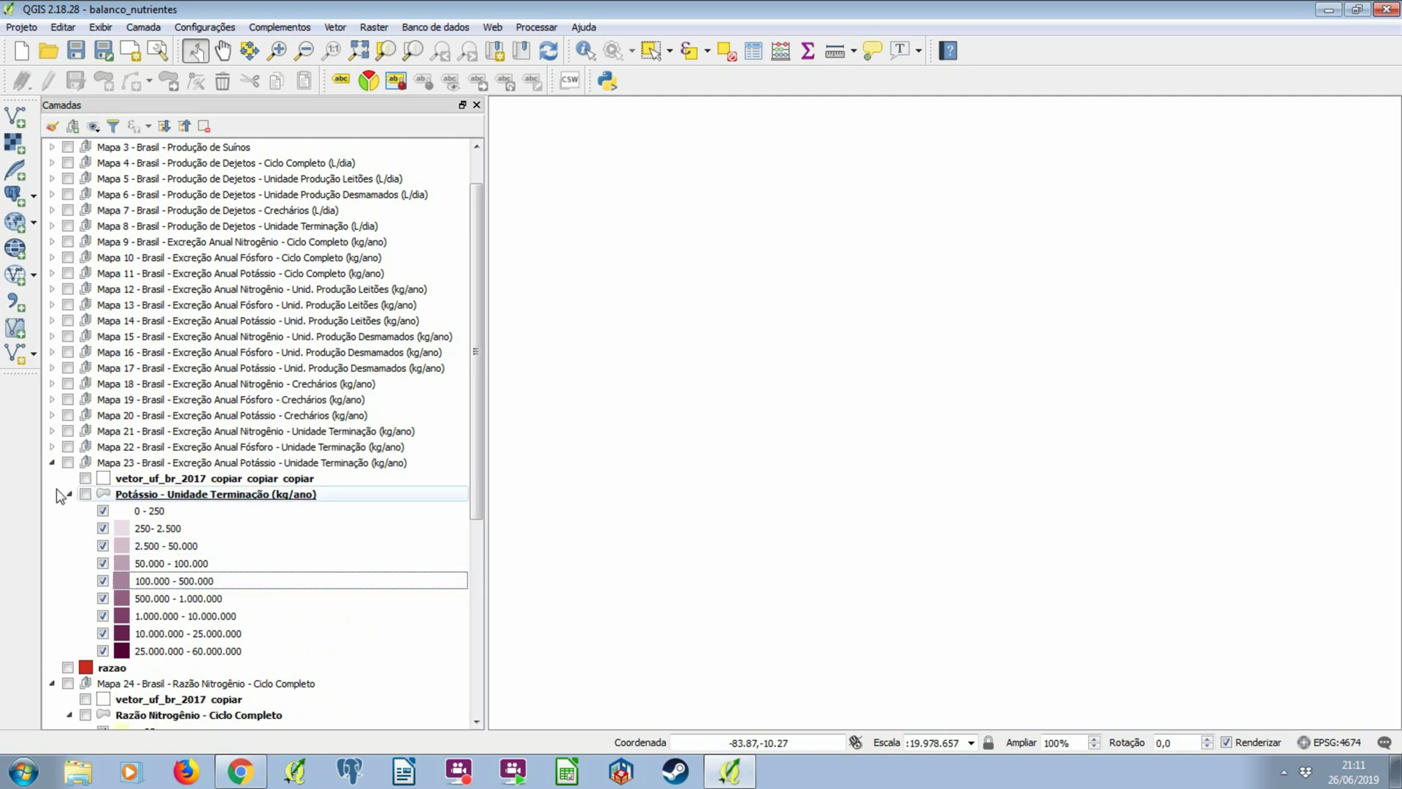
pyautogui.click(52, 463)
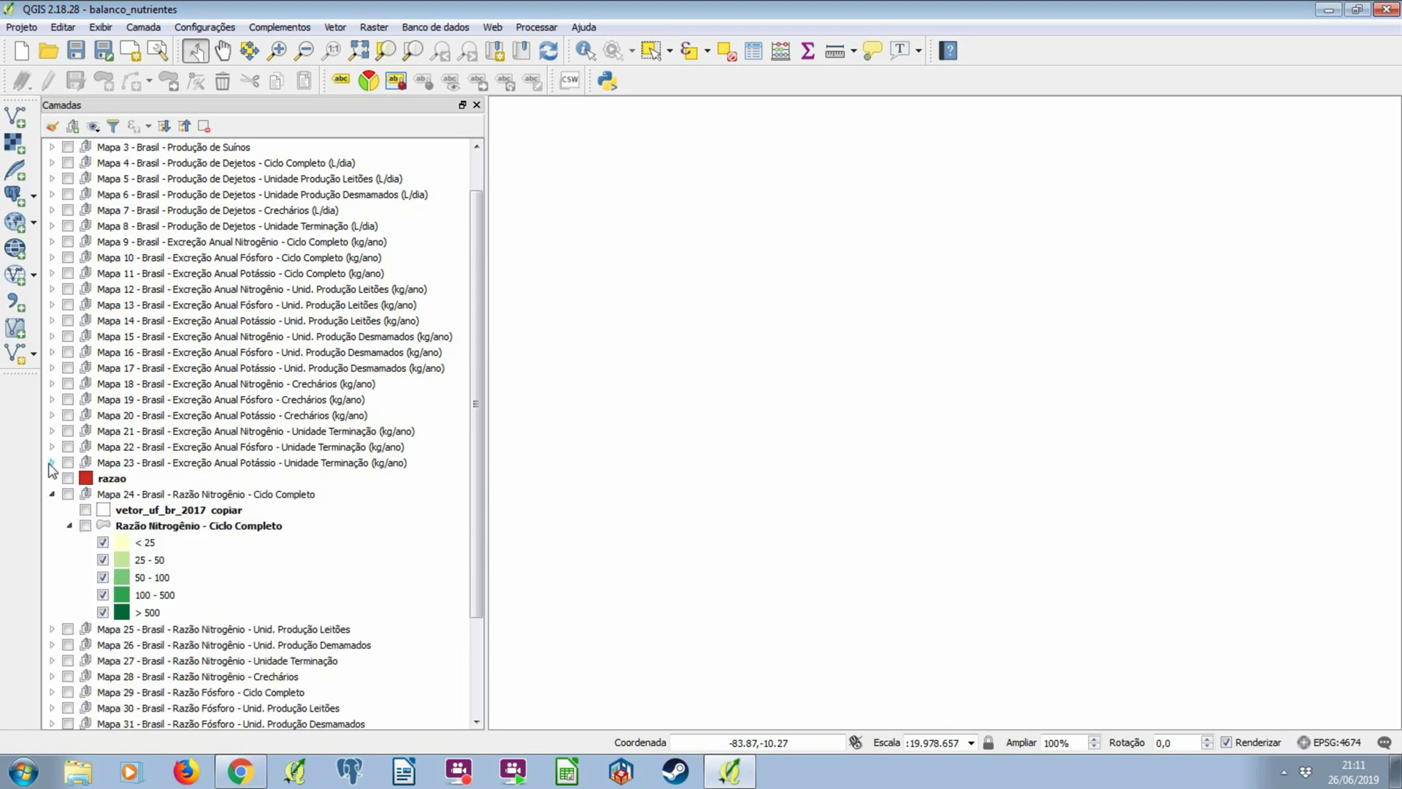
# Review the lowest class of Razão Nitrogênio - Ciclo Completo, collapse Mapa 24, and select the groups Mapa 24 to Mapa 38.
pyautogui.click(165, 527)
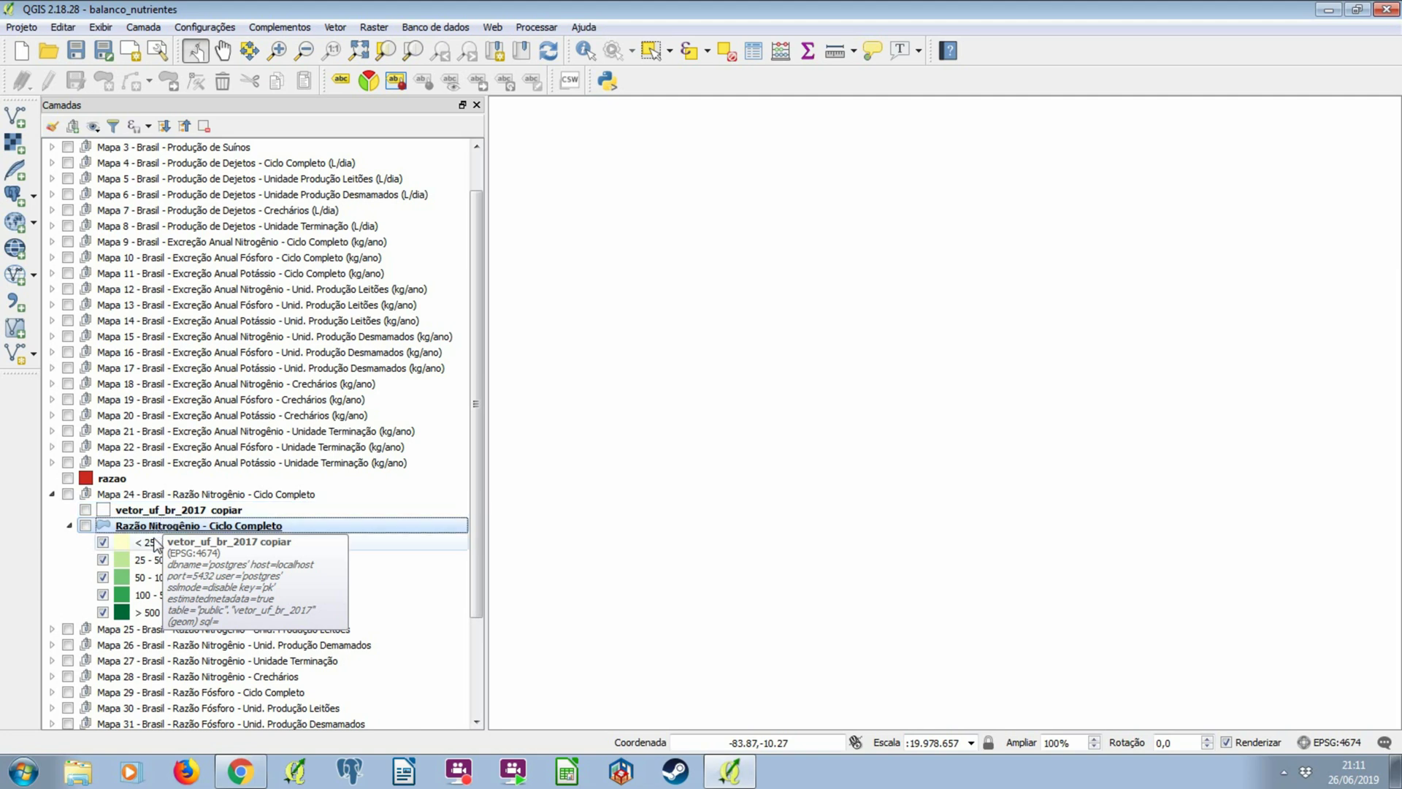
pyautogui.click(156, 544)
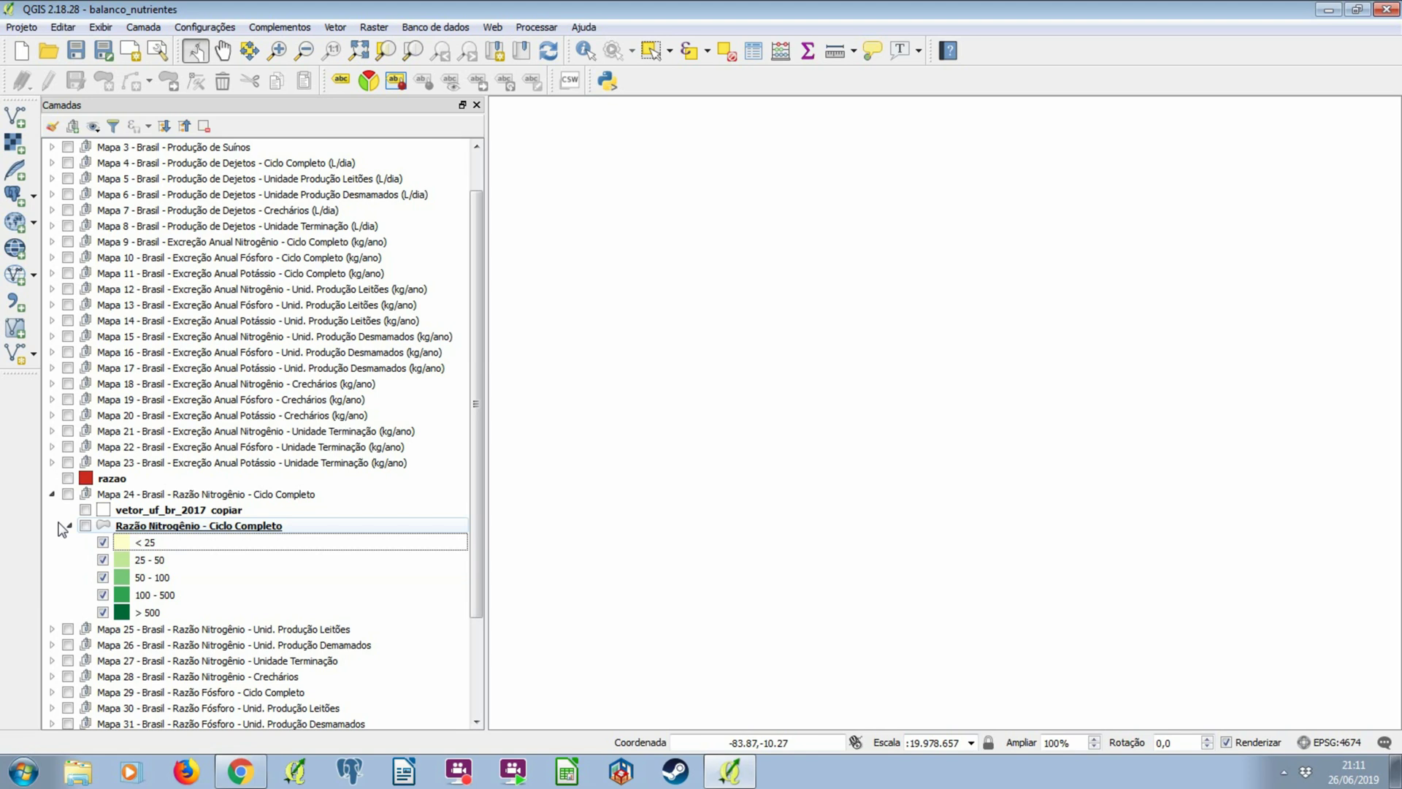
pyautogui.click(51, 494)
pyautogui.click(119, 496)
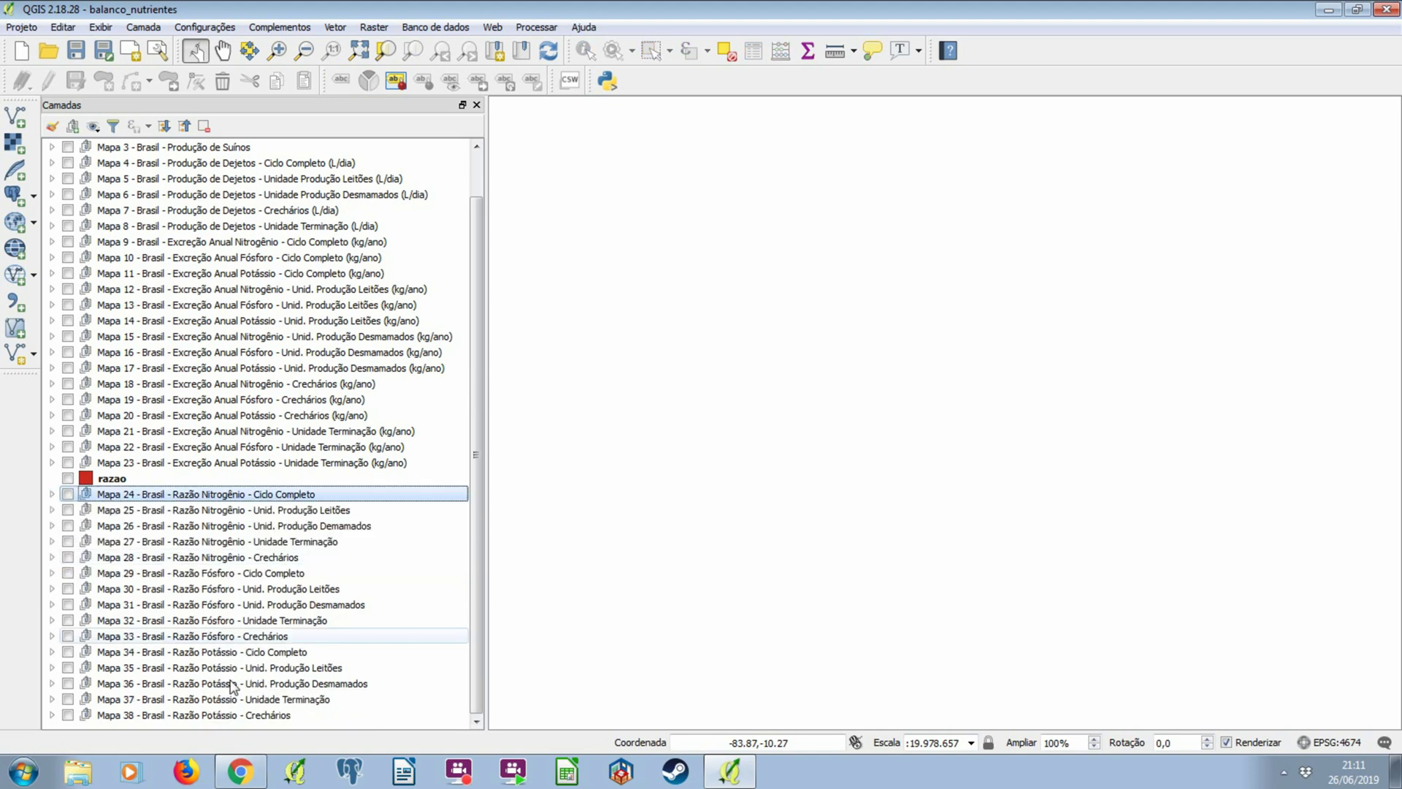
pyautogui.keyDown('shift'); pyautogui.click(223, 716); pyautogui.keyUp('shift')
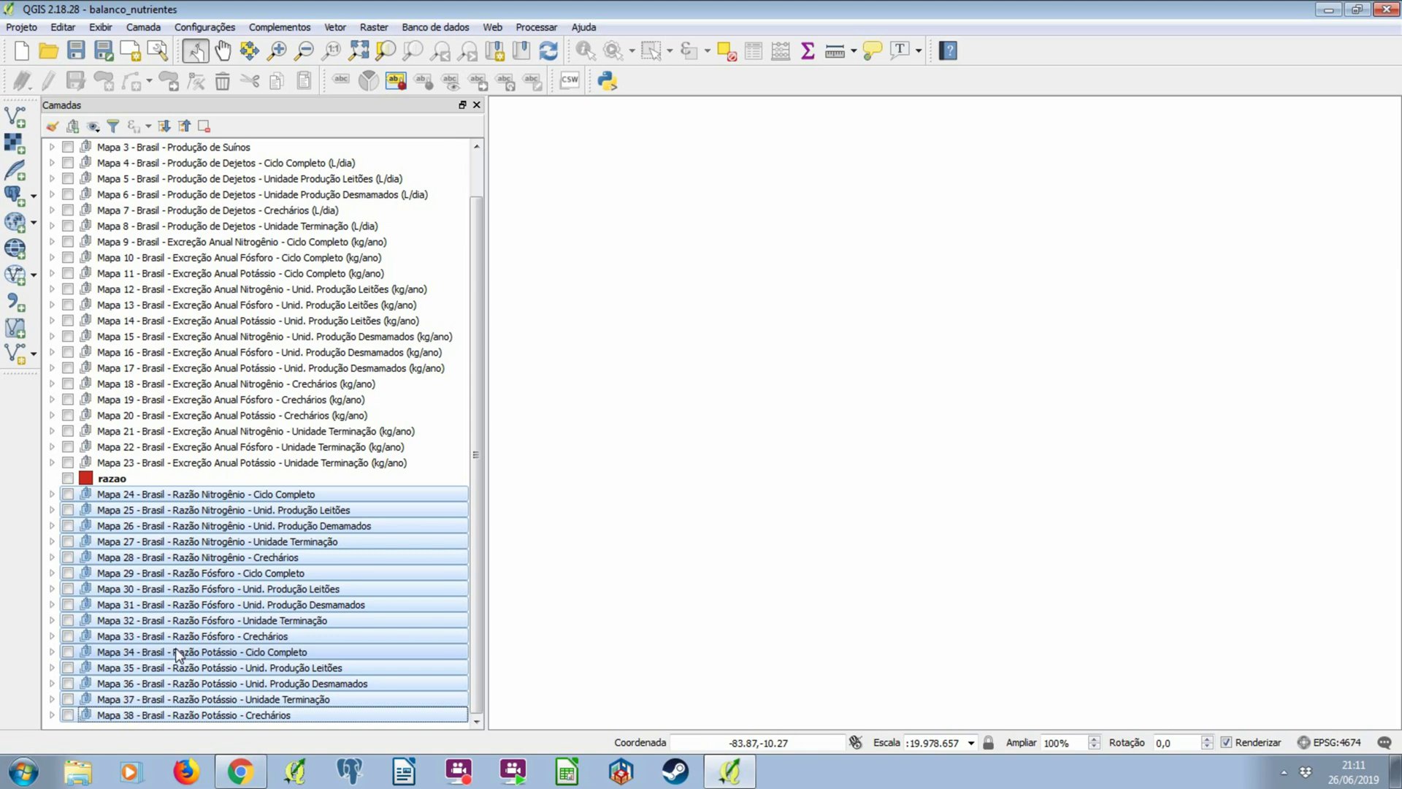
# Display the Razão Nitrogênio - Ciclo Completo and vetor_uf_br_2017 copiar layers of Mapa 24 on the map, and collapse the group.
pyautogui.click(52, 494)
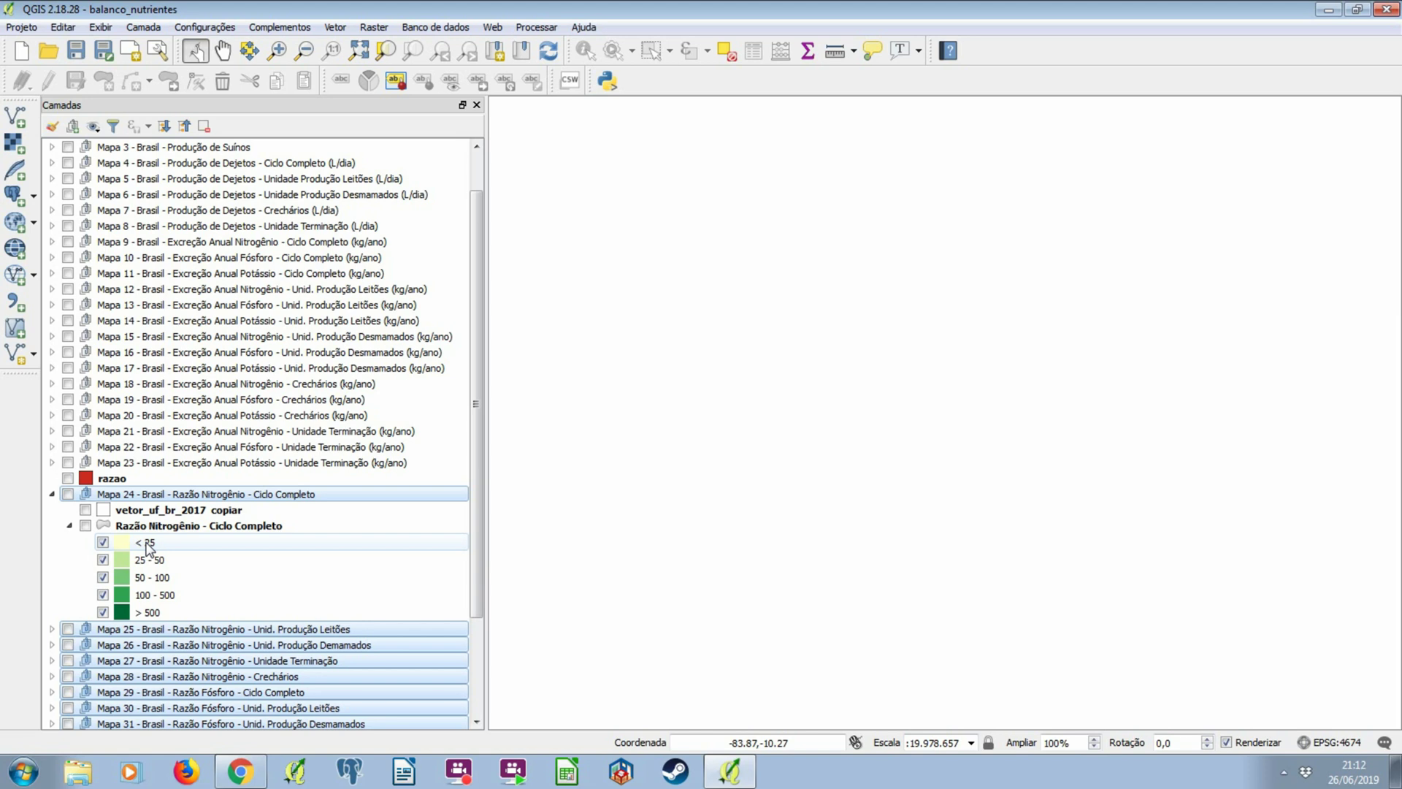
pyautogui.click(87, 526)
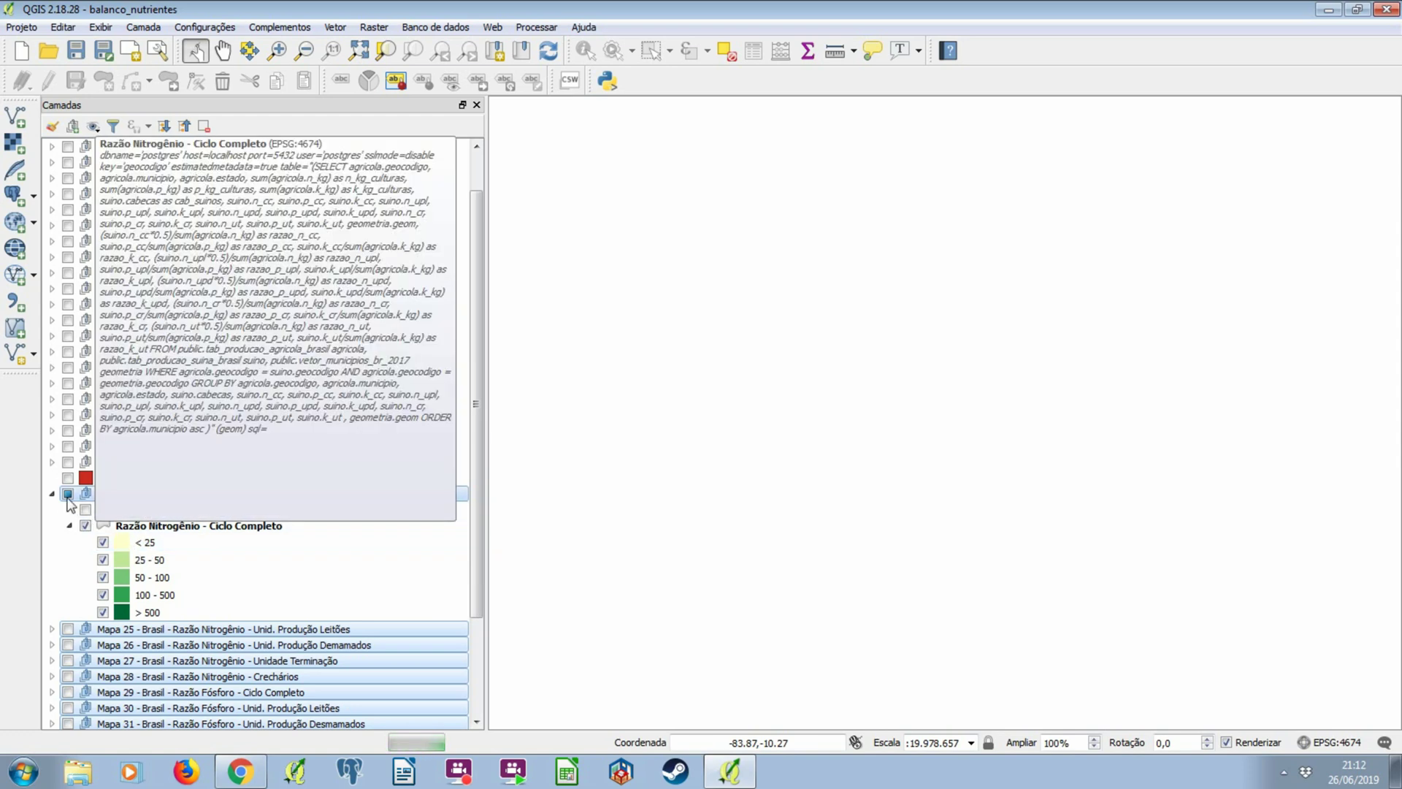
pyautogui.click(52, 494)
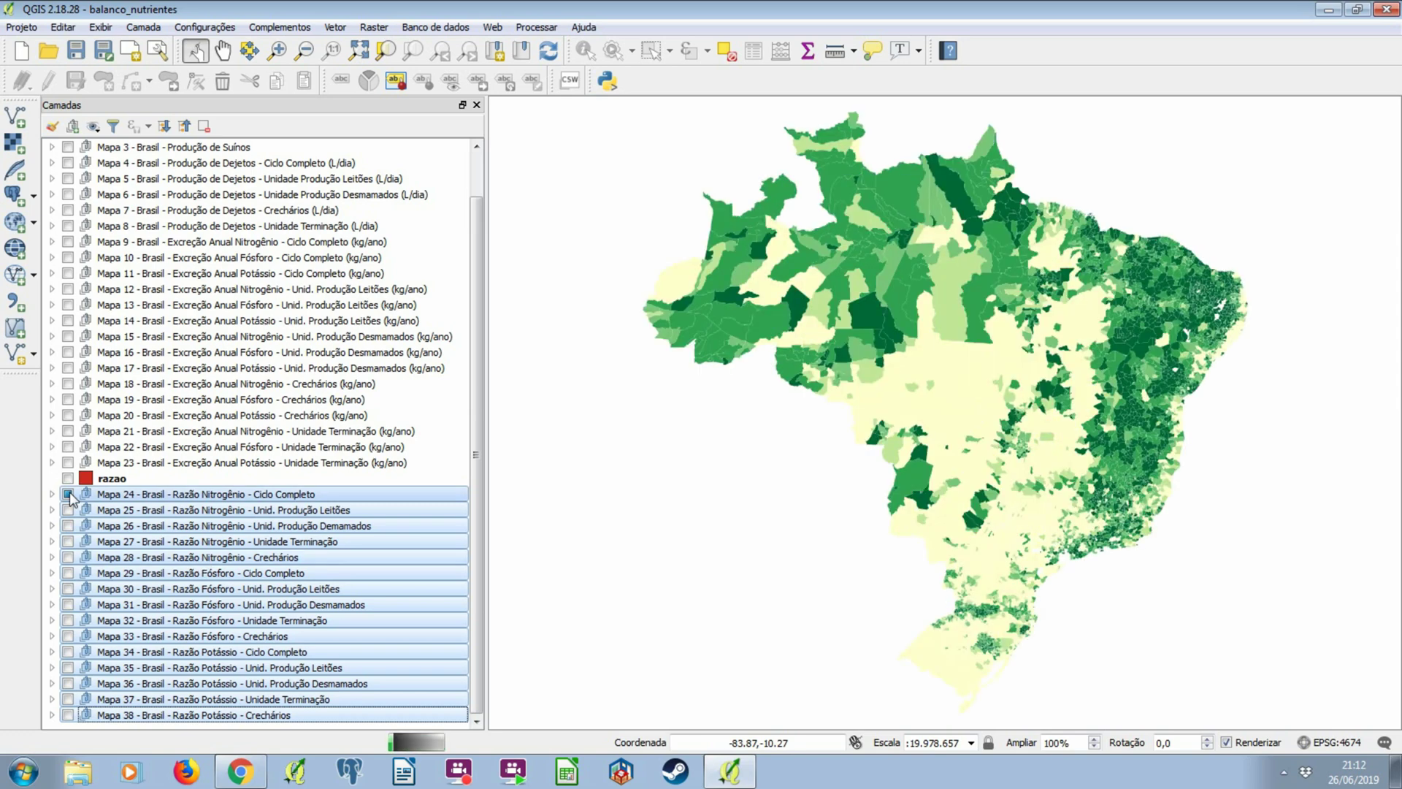
pyautogui.click(92, 497)
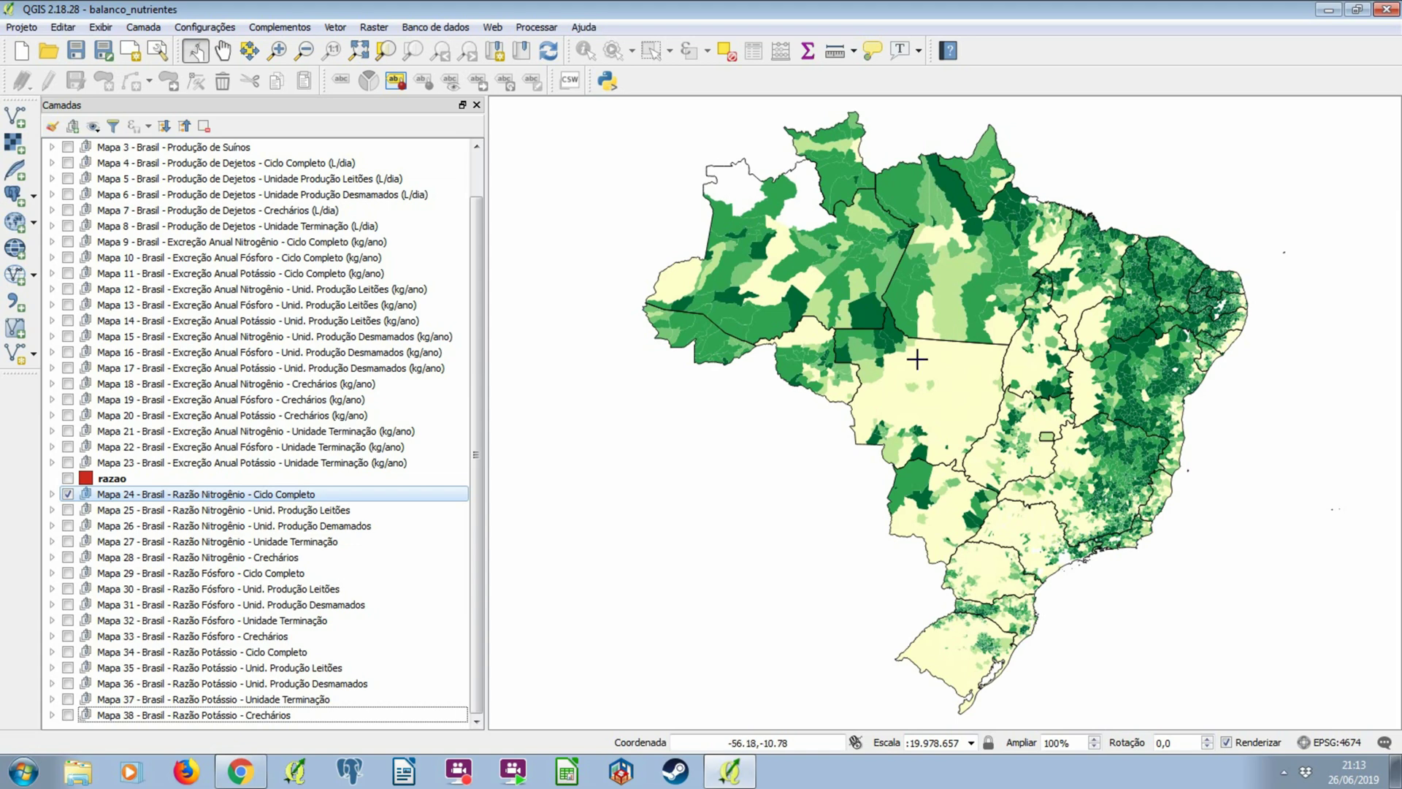
# Expand the nitrogen ratio groups Mapa 25, Mapa 26, Mapa 27 and Mapa 28 to list their layers.
pyautogui.click(52, 509)
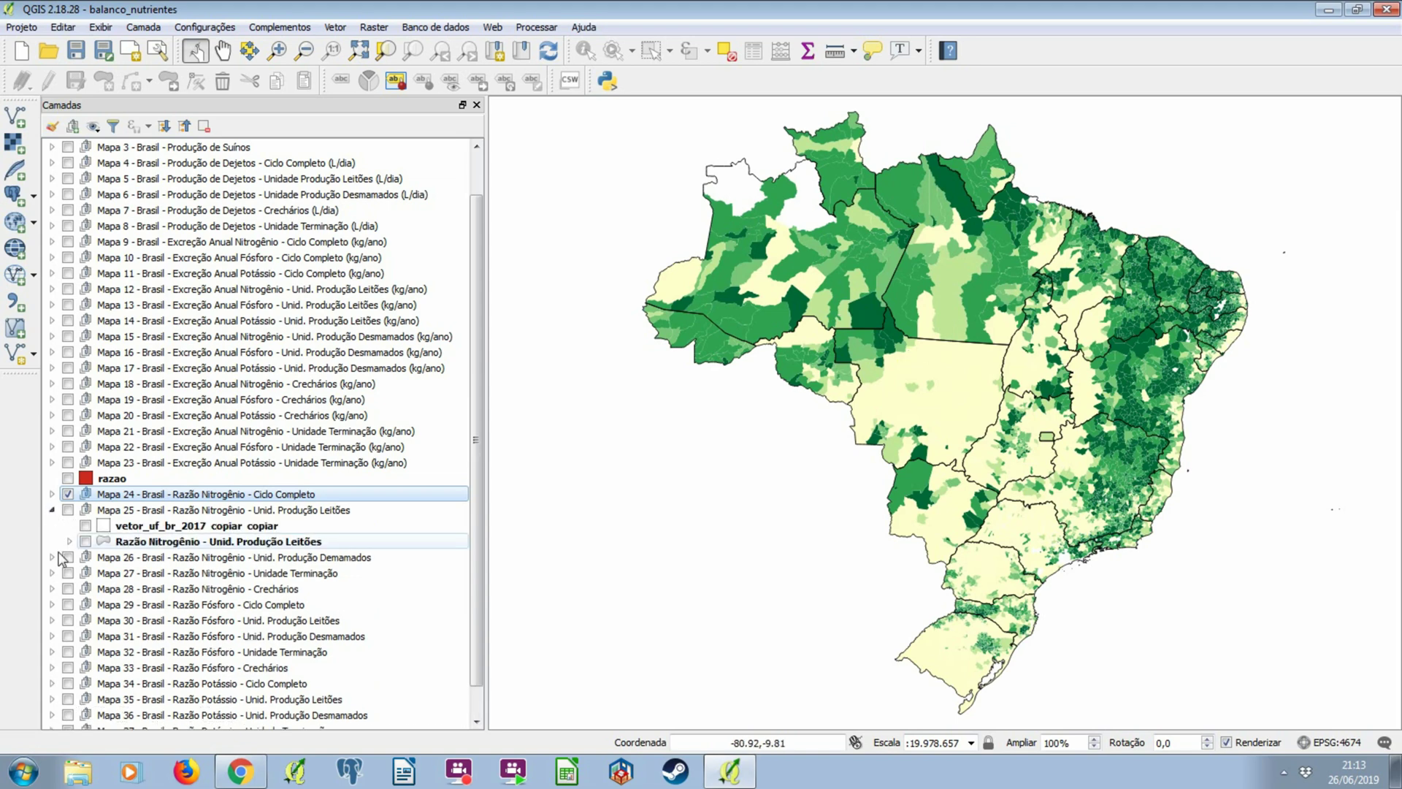
pyautogui.click(52, 557)
pyautogui.click(52, 604)
pyautogui.click(52, 651)
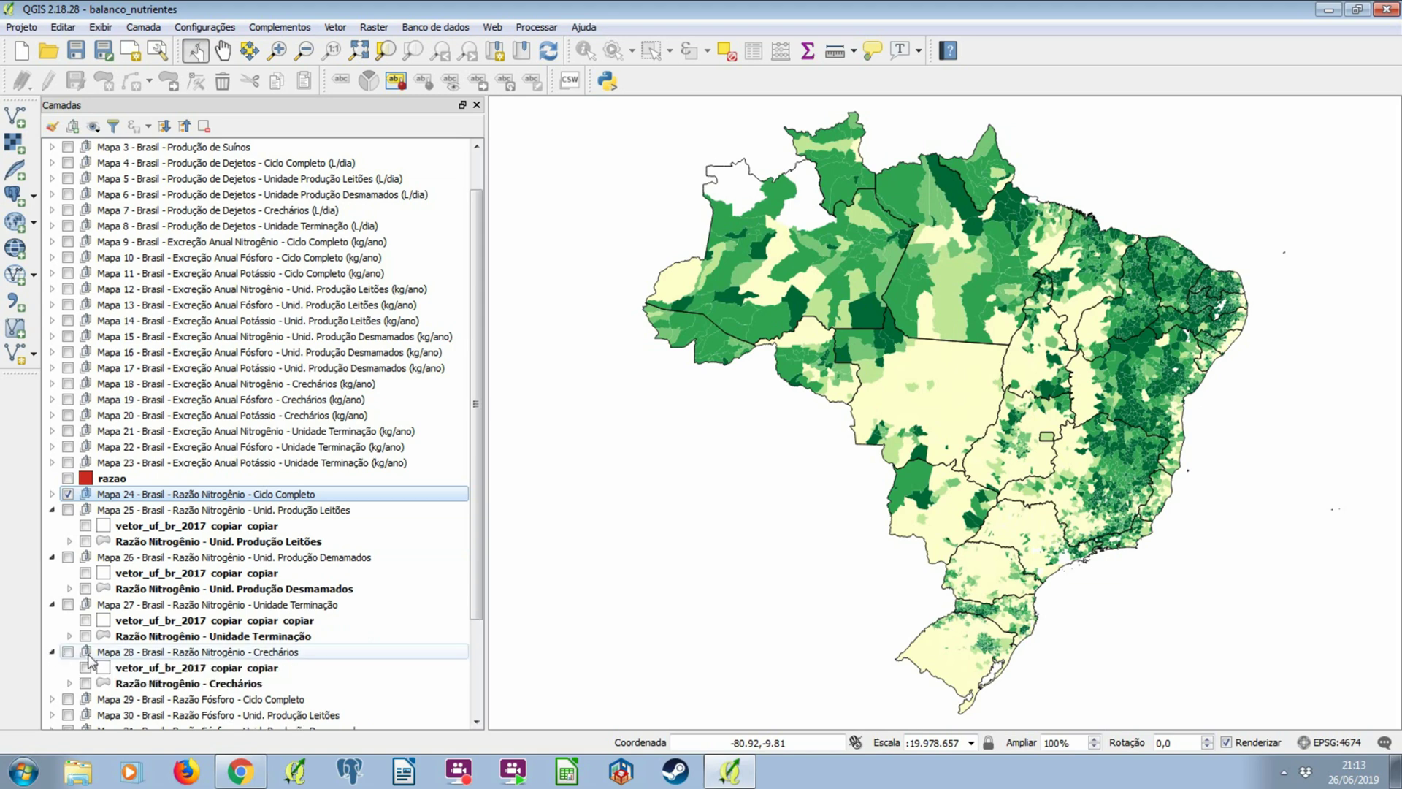
# Show the legend classes of the Razão Nitrogênio layers in Mapa 25 to Mapa 28, and expand the Mapa 24 group.
pyautogui.click(69, 683)
pyautogui.click(69, 636)
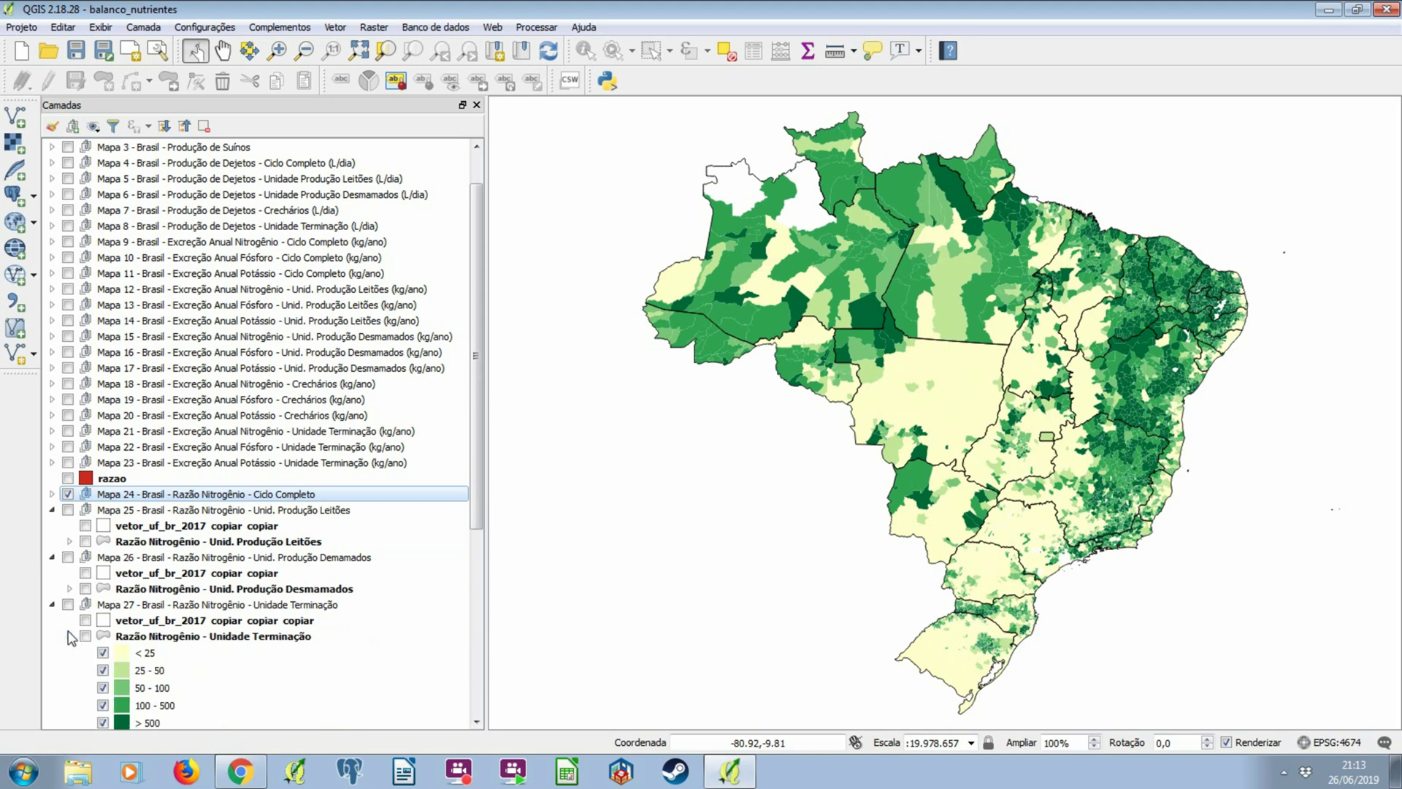
pyautogui.click(69, 589)
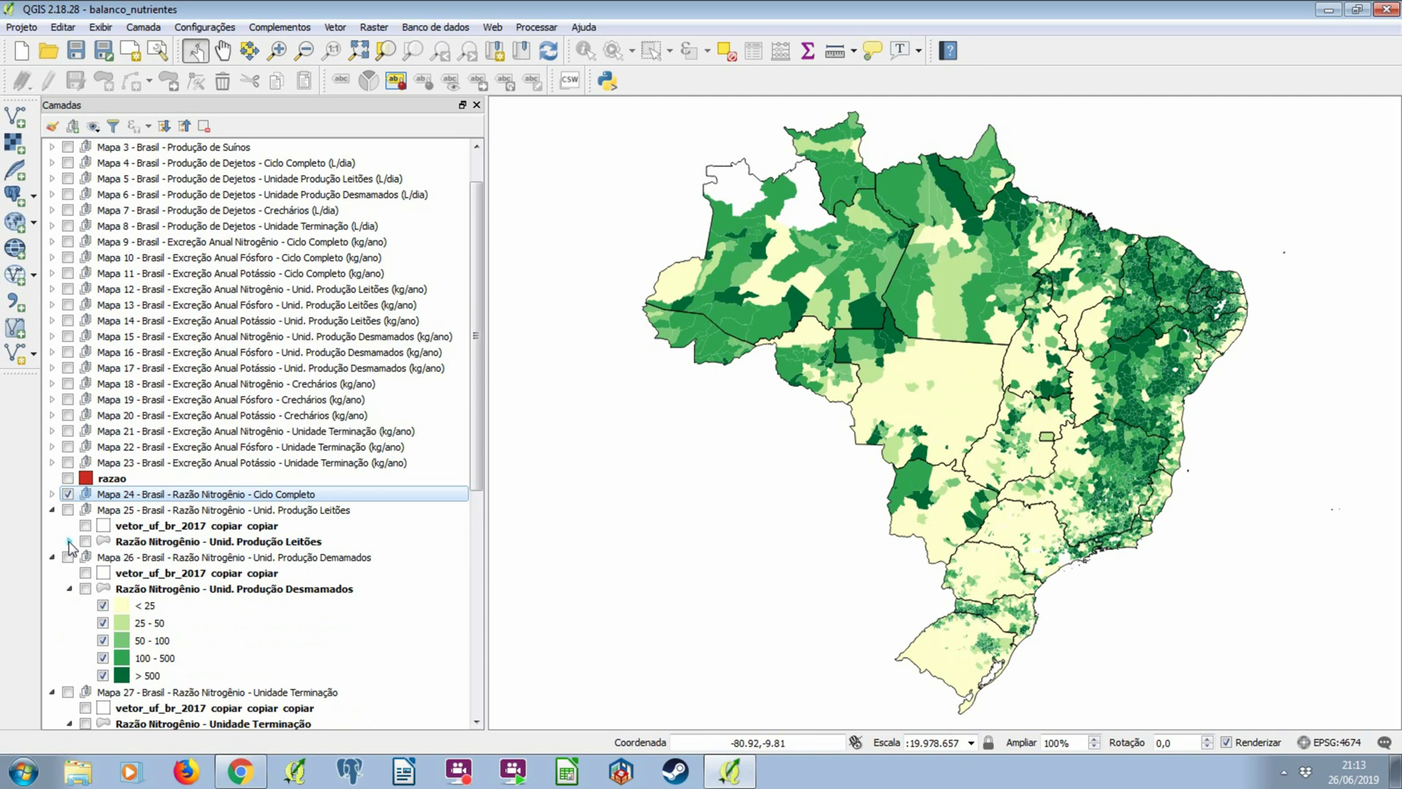
pyautogui.click(69, 541)
pyautogui.click(52, 494)
# Review the legend classes of the nitrogen ratio groups from Mapa 24 to Mapa 28.
pyautogui.scroll(-2, 212, 520)
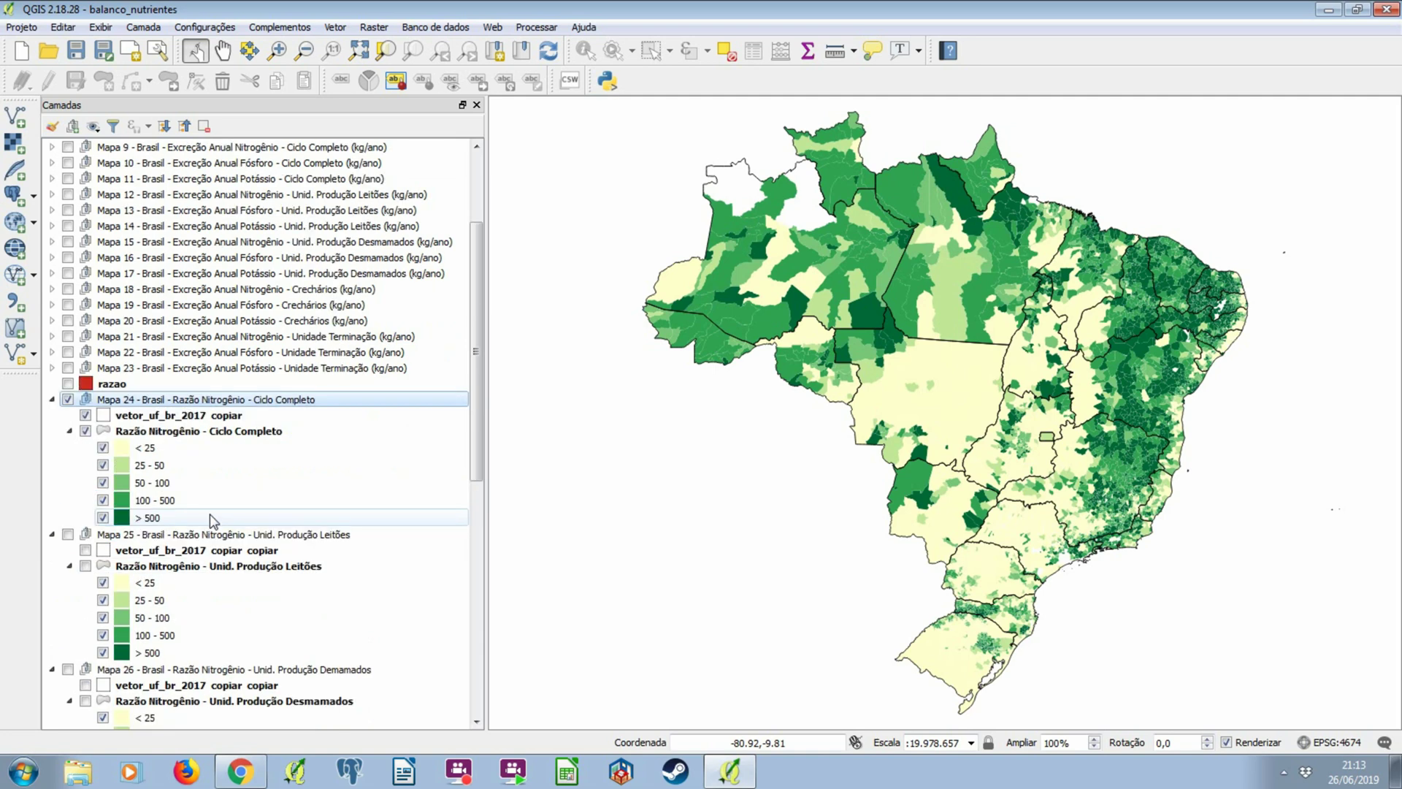
pyautogui.scroll(-2, 211, 520)
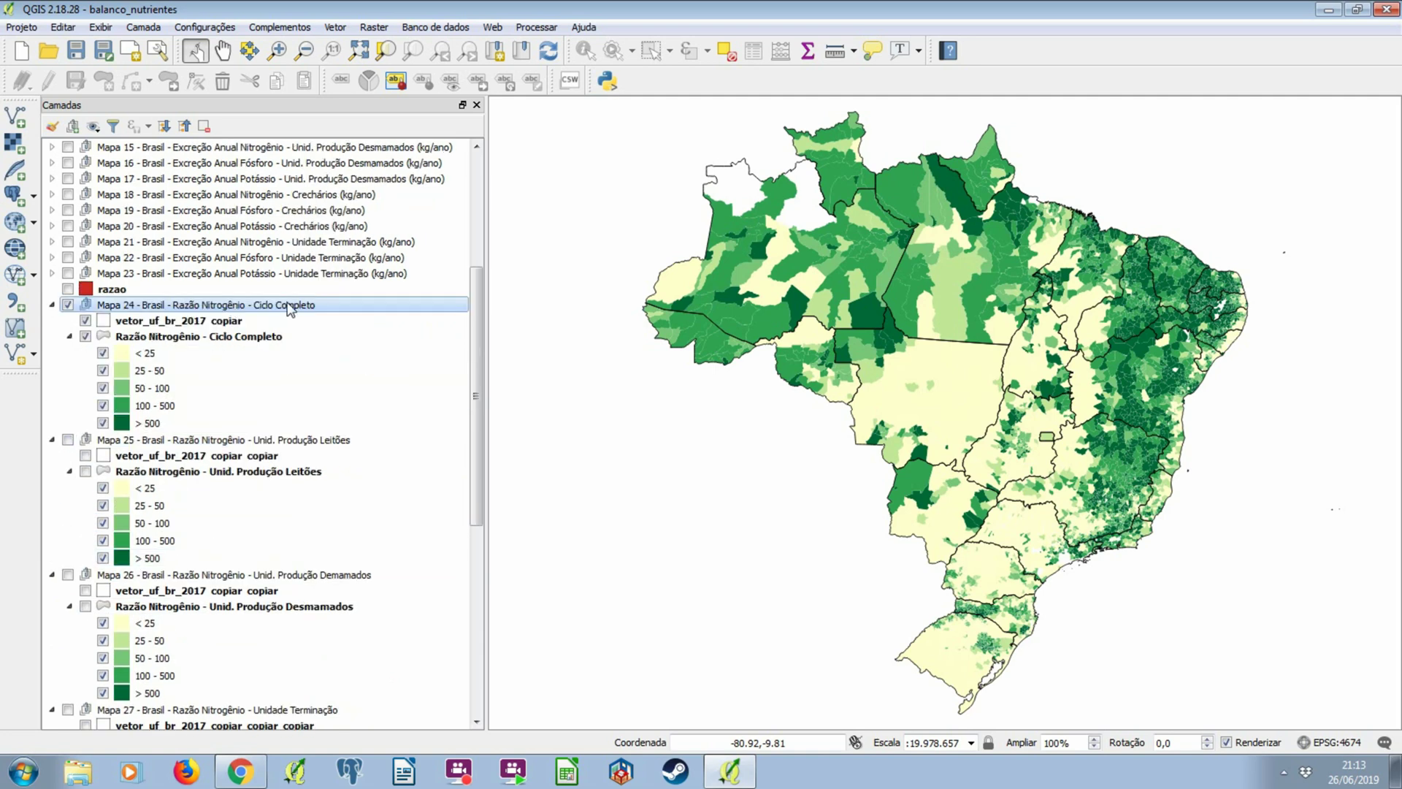
pyautogui.click(236, 440)
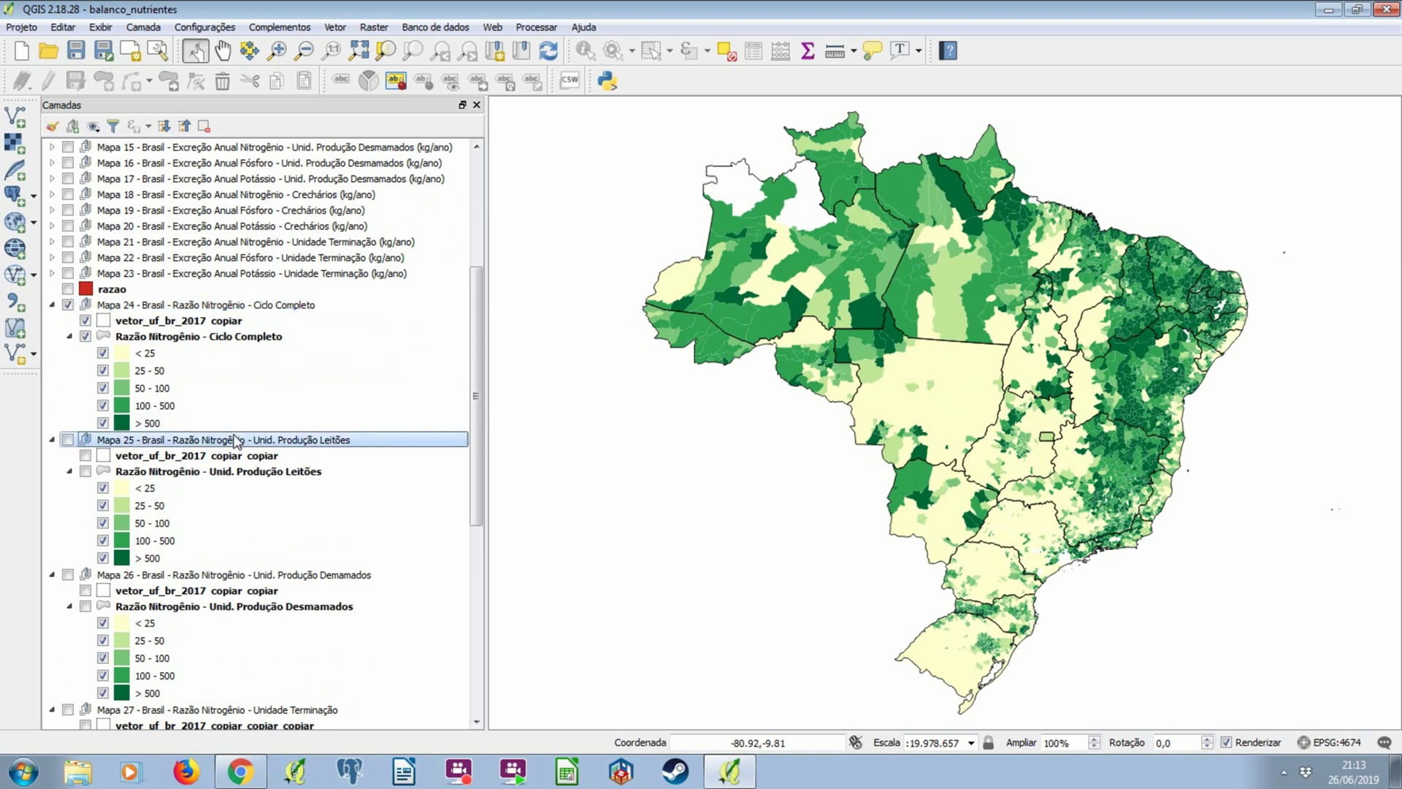
pyautogui.click(211, 577)
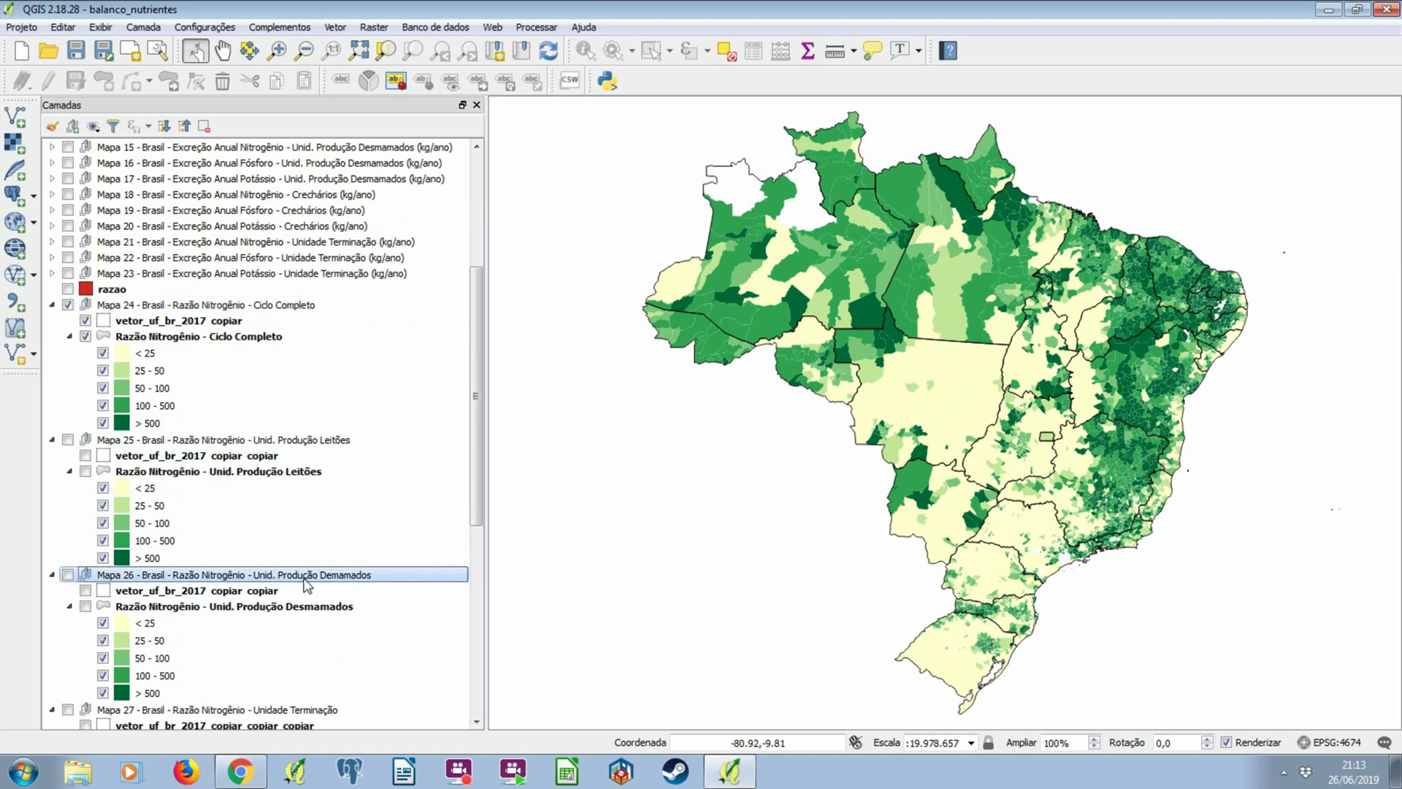
pyautogui.scroll(-4, 327, 585)
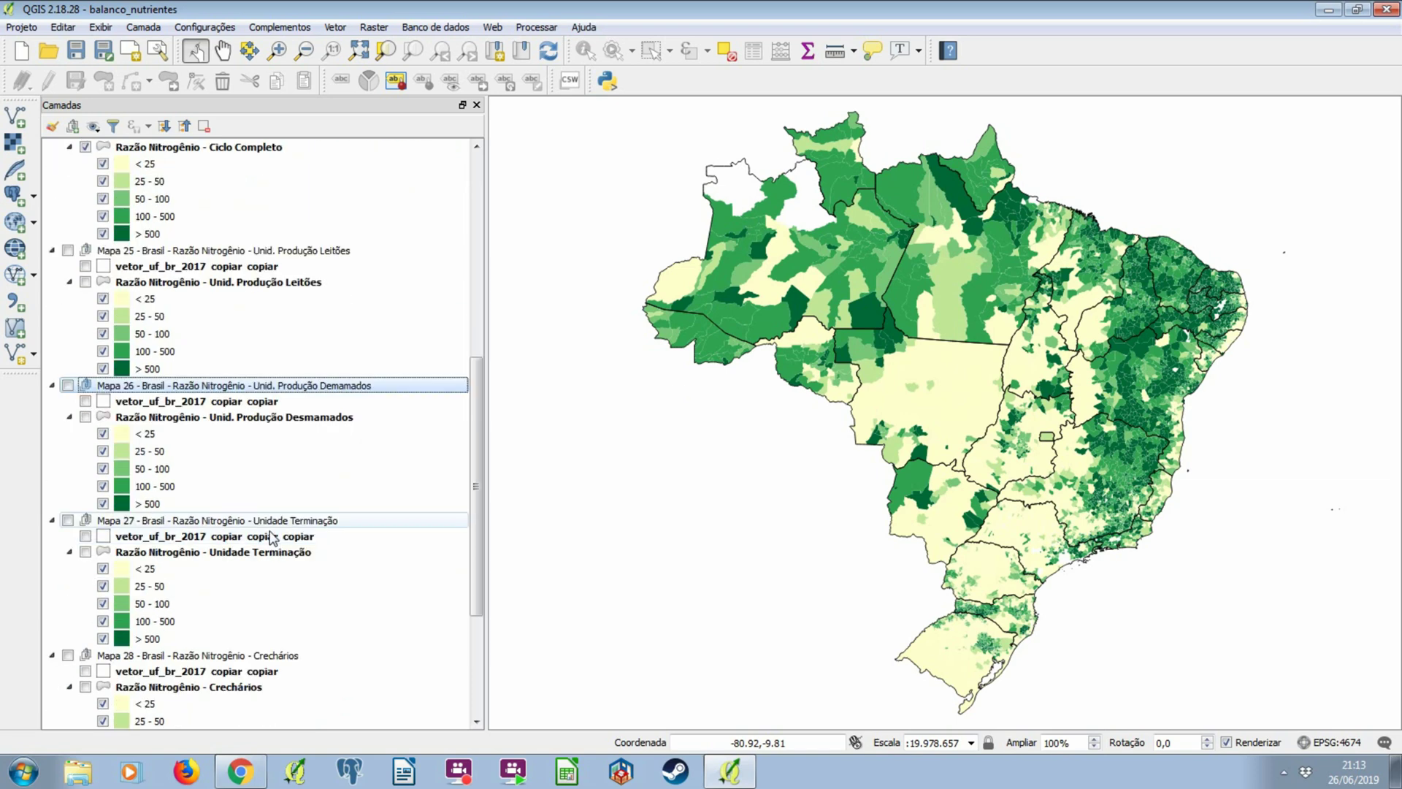
pyautogui.click(284, 655)
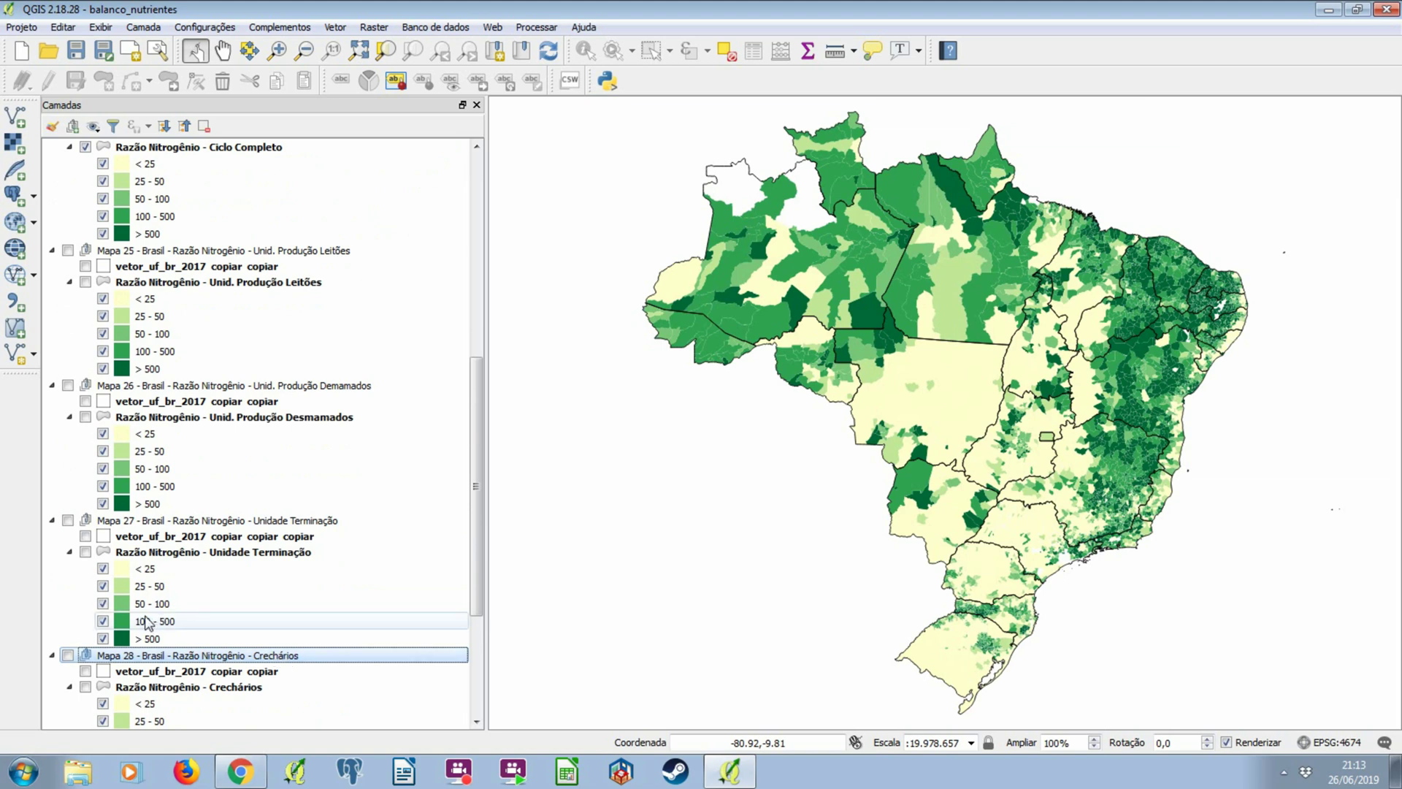
pyautogui.scroll(-2, 134, 593)
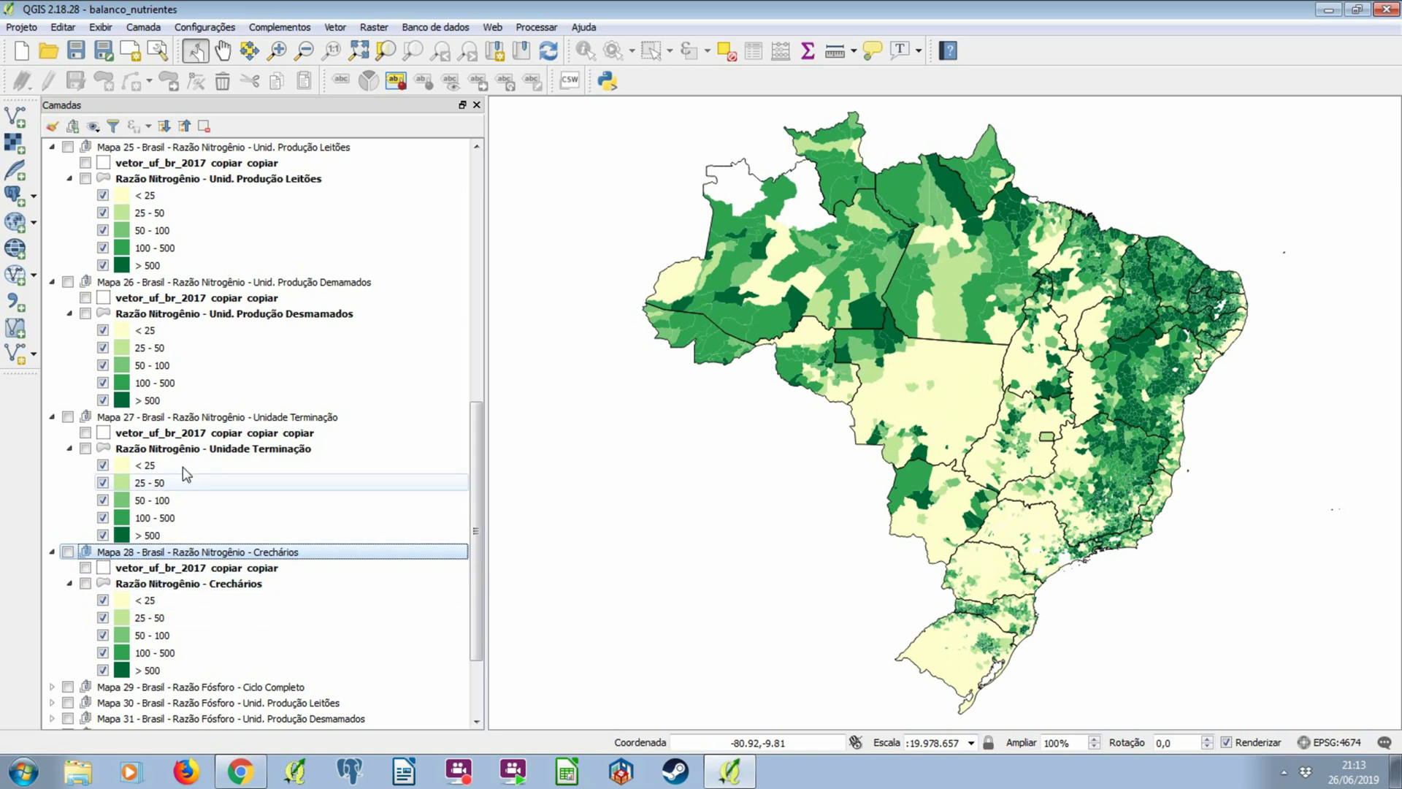
pyautogui.scroll(5, 186, 467)
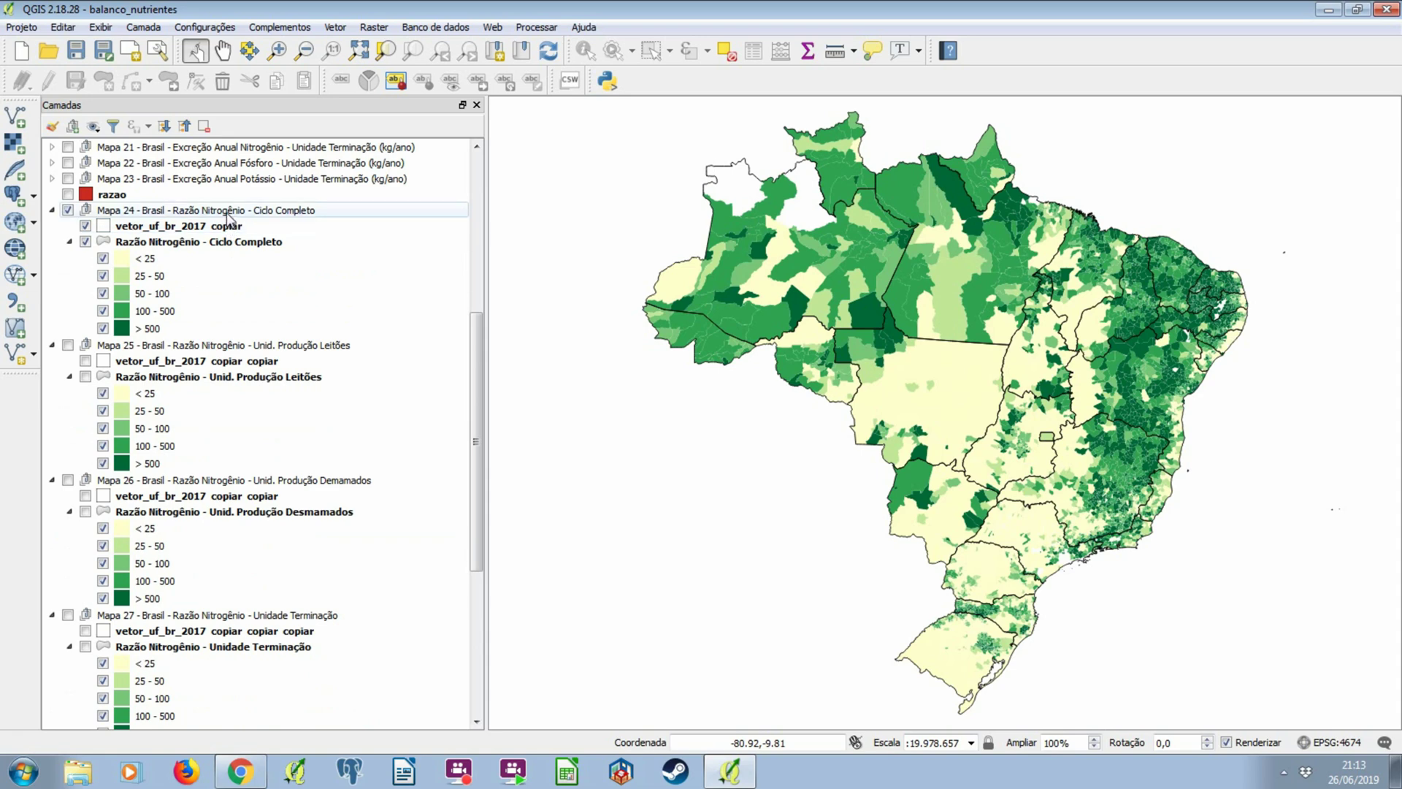
pyautogui.click(234, 479)
pyautogui.scroll(-8, 237, 486)
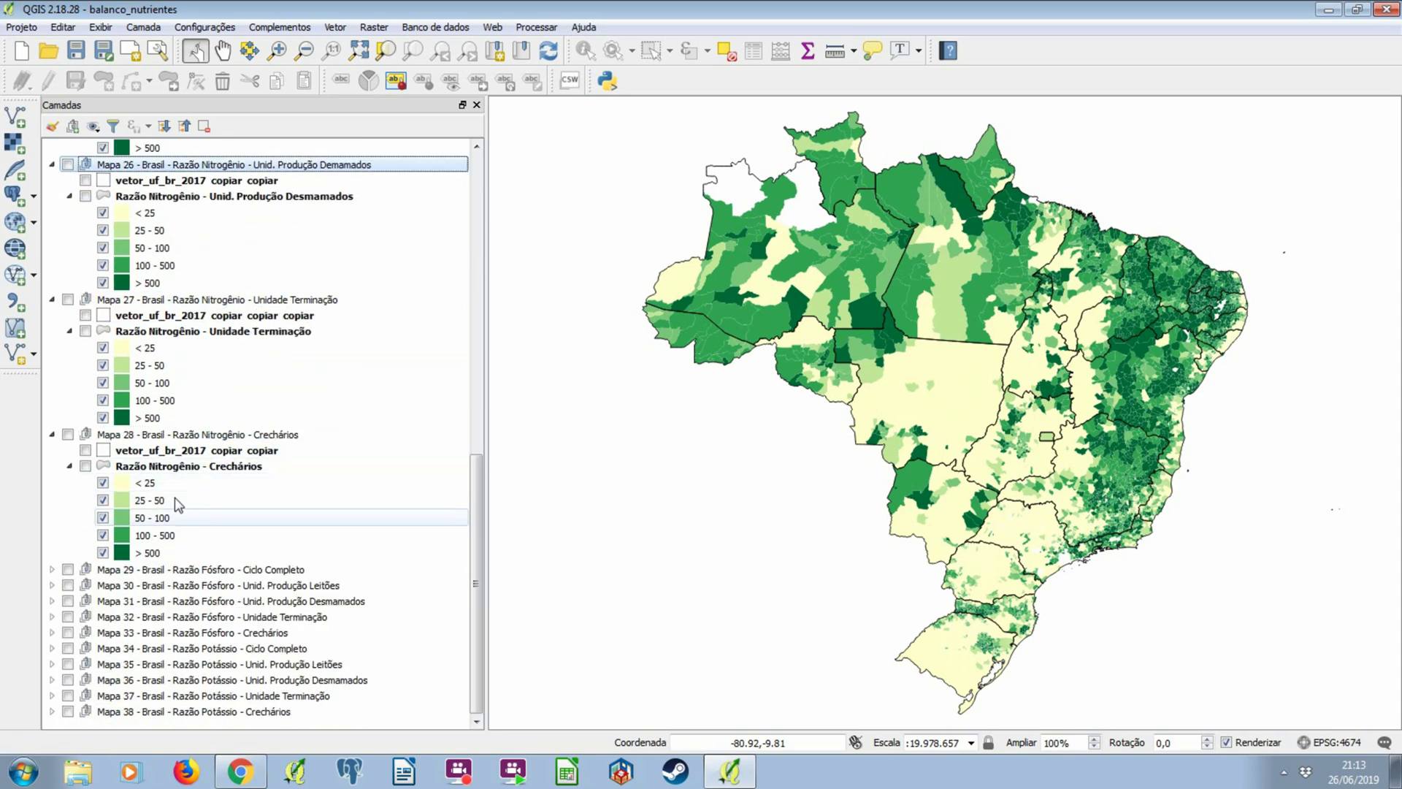
# Expand the phosphorus ratio groups Mapa 29, Mapa 30, Mapa 31, Mapa 32 and Mapa 33 to list their layers.
pyautogui.click(52, 569)
pyautogui.click(53, 617)
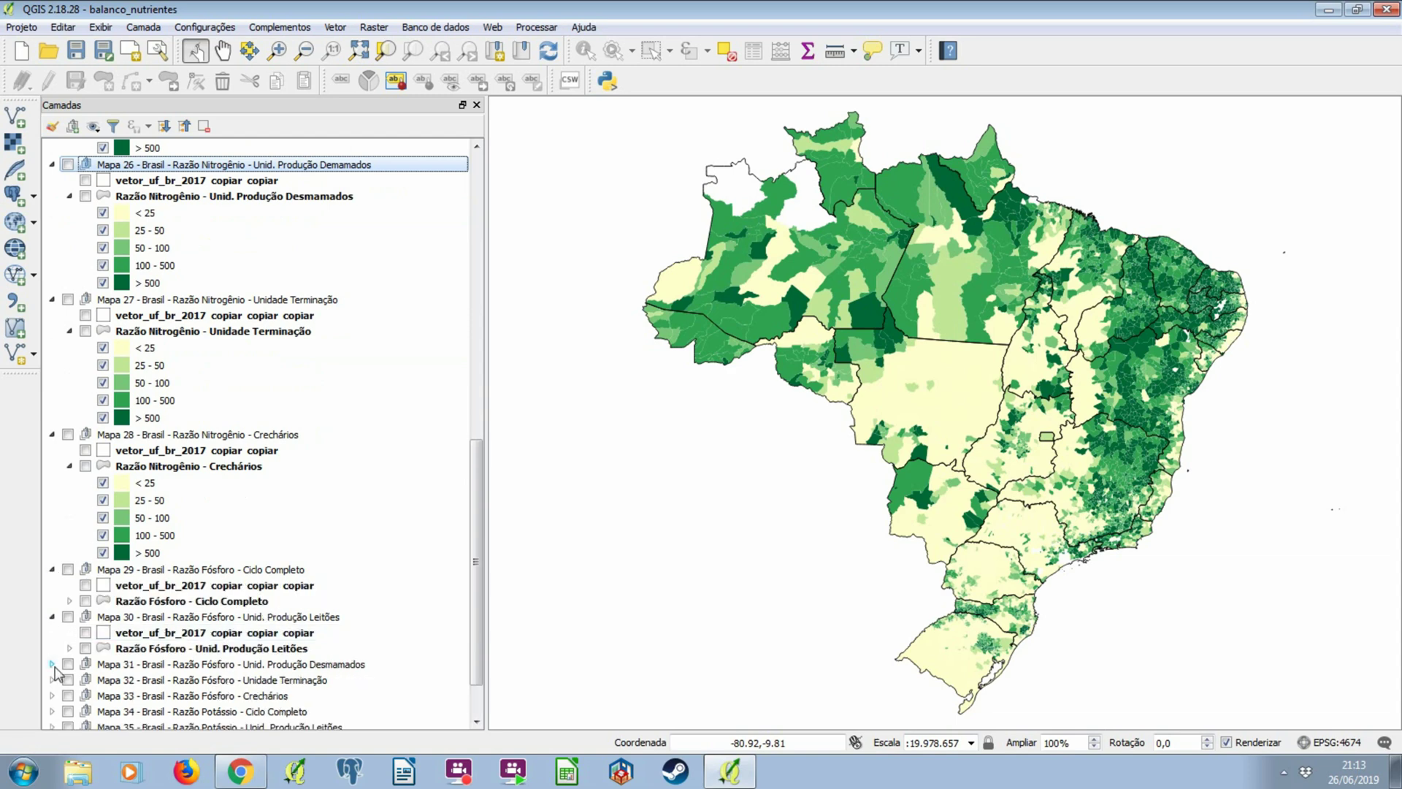
pyautogui.click(52, 663)
pyautogui.click(52, 711)
pyautogui.scroll(-3, 54, 679)
pyautogui.click(51, 641)
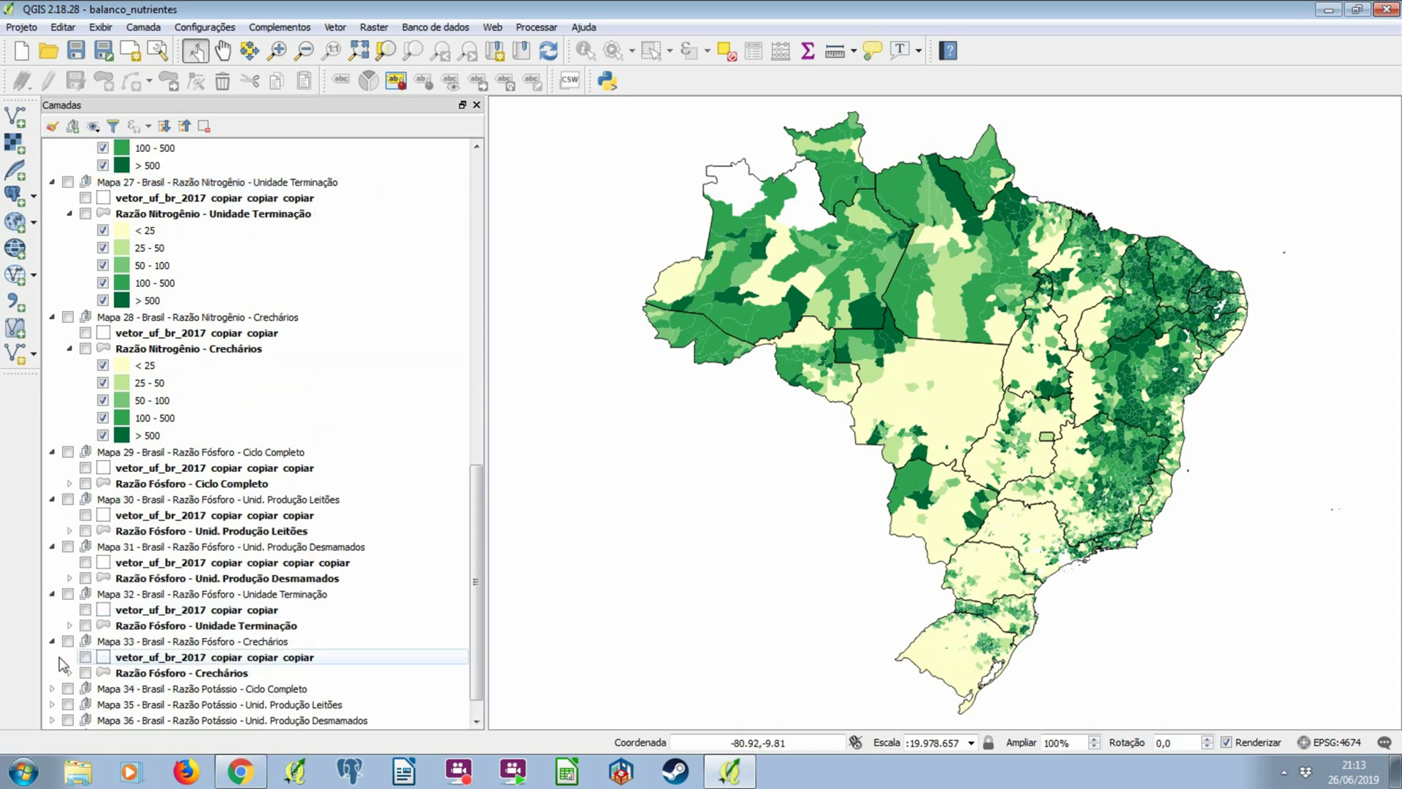
# Show the legend classes of the Razão Fósforo layers in Mapa 29 to Mapa 32.
pyautogui.click(70, 625)
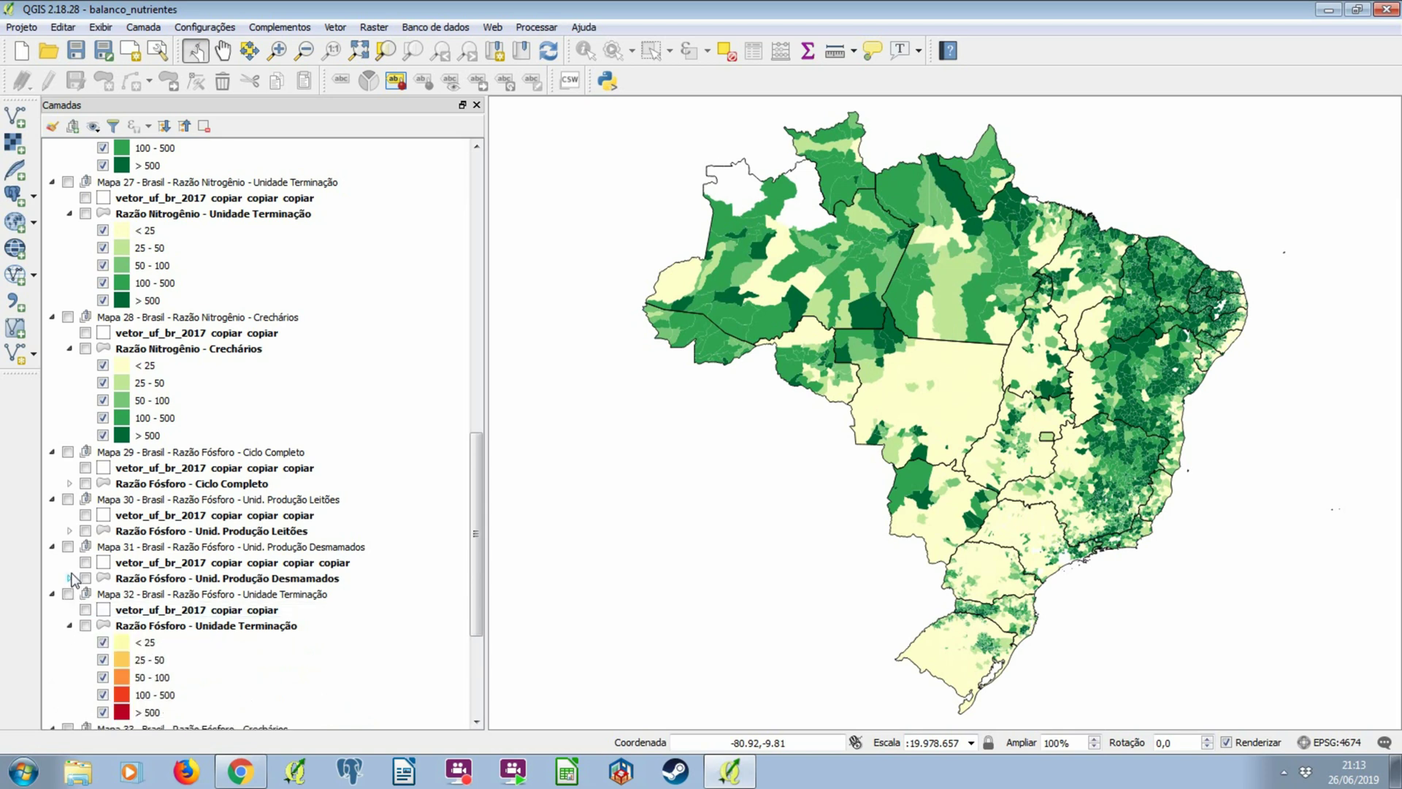
pyautogui.click(69, 530)
pyautogui.click(69, 484)
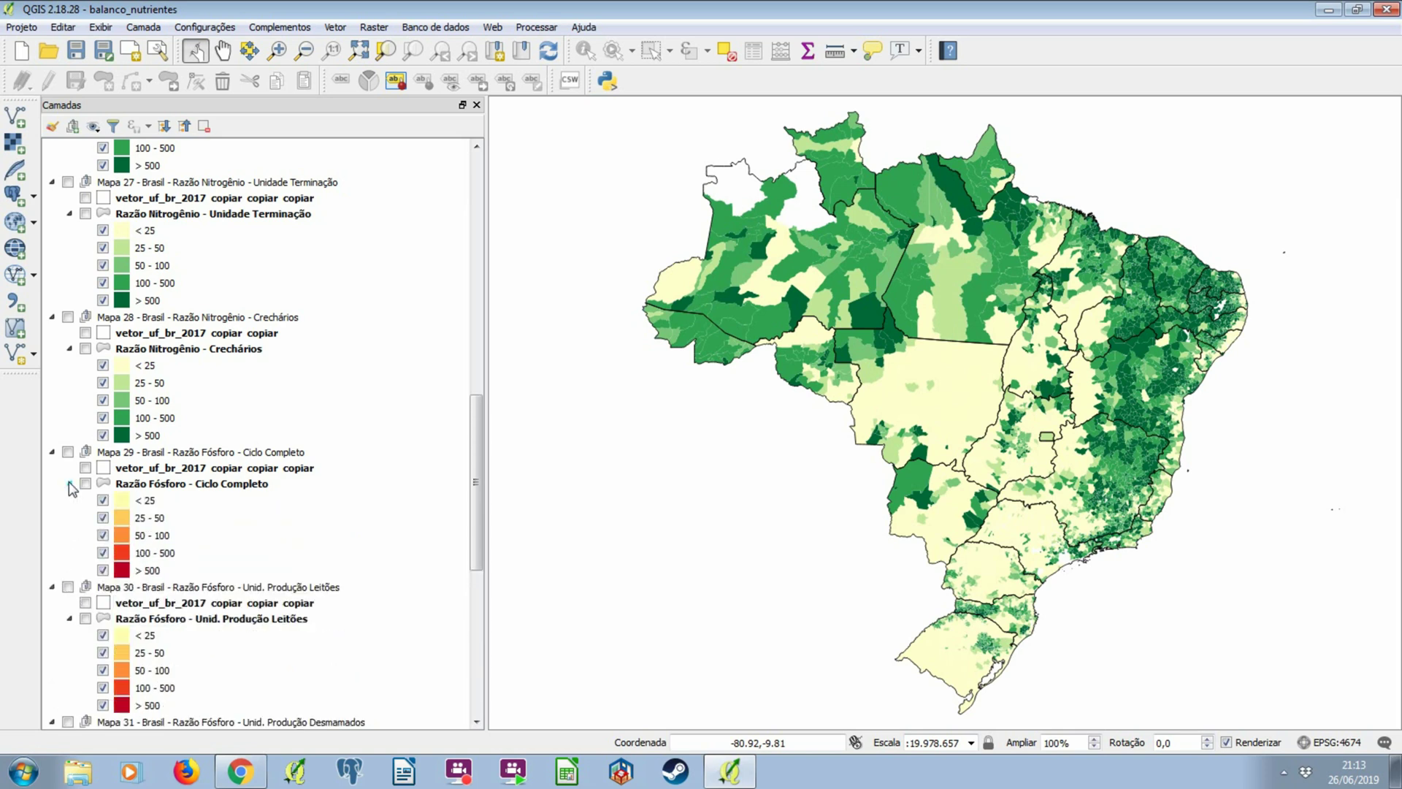
# Examine the legend classes of Razão Fósforo - Ciclo Completo in Mapa 29 and compare them with those of Razão Nitrogênio - Crechários.
pyautogui.click(149, 517)
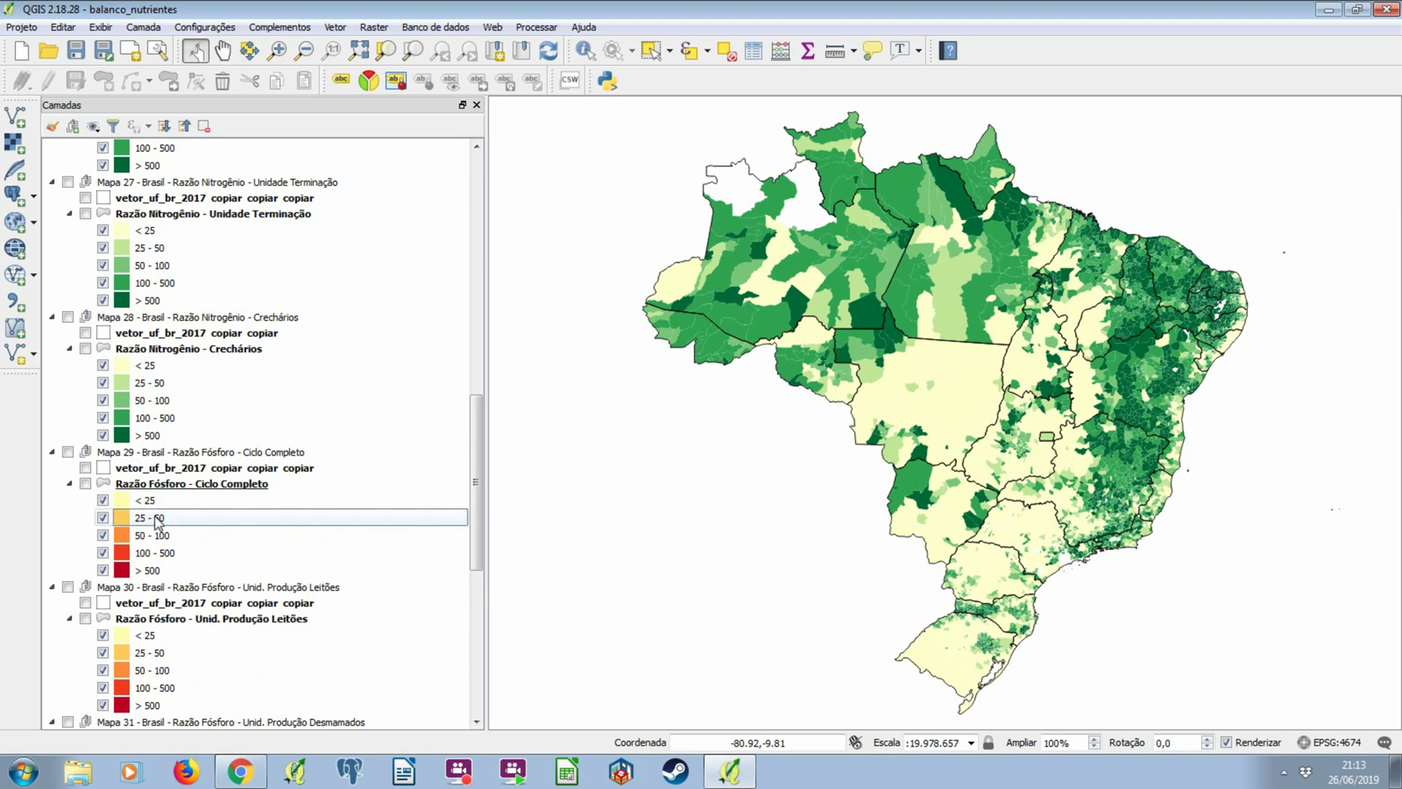
pyautogui.click(202, 544)
pyautogui.click(189, 558)
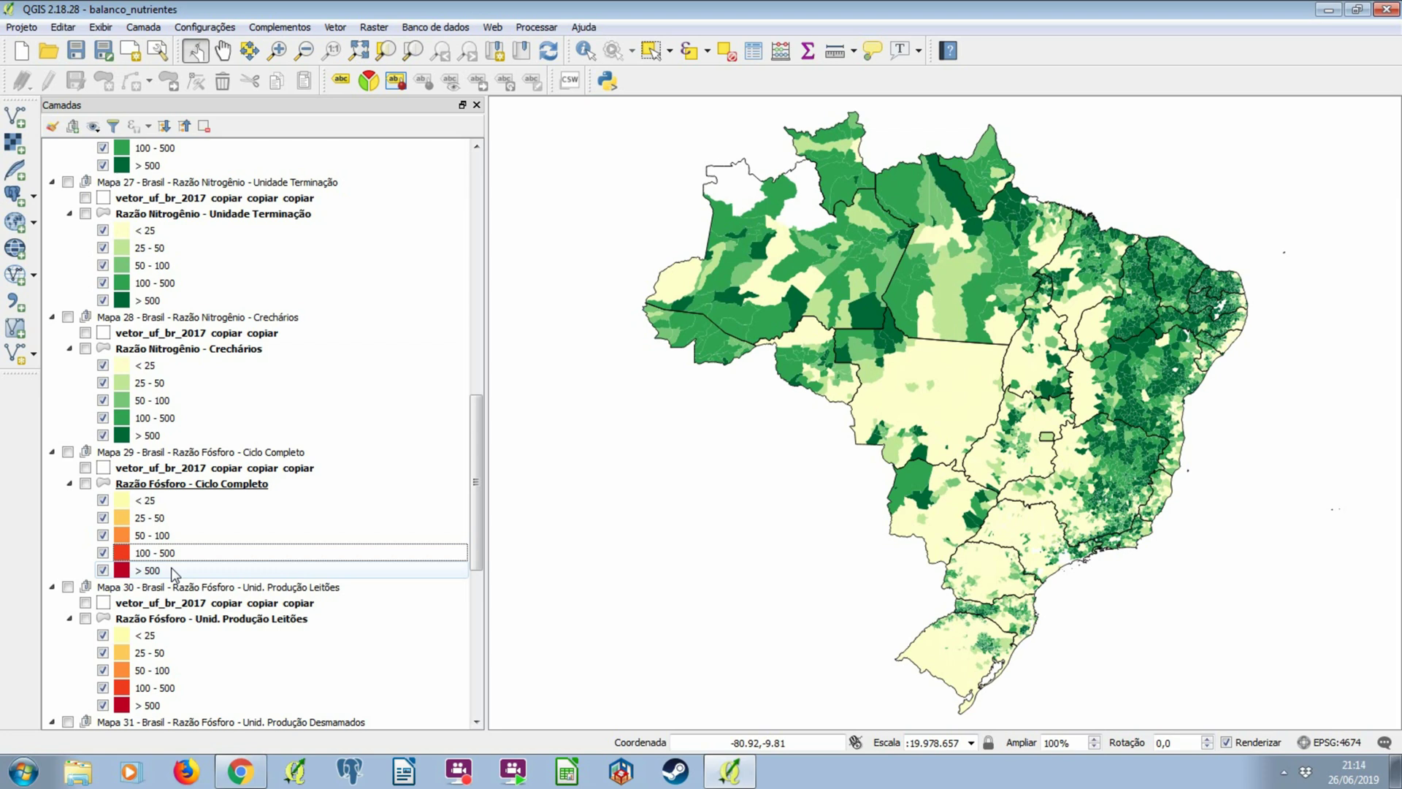
pyautogui.click(174, 571)
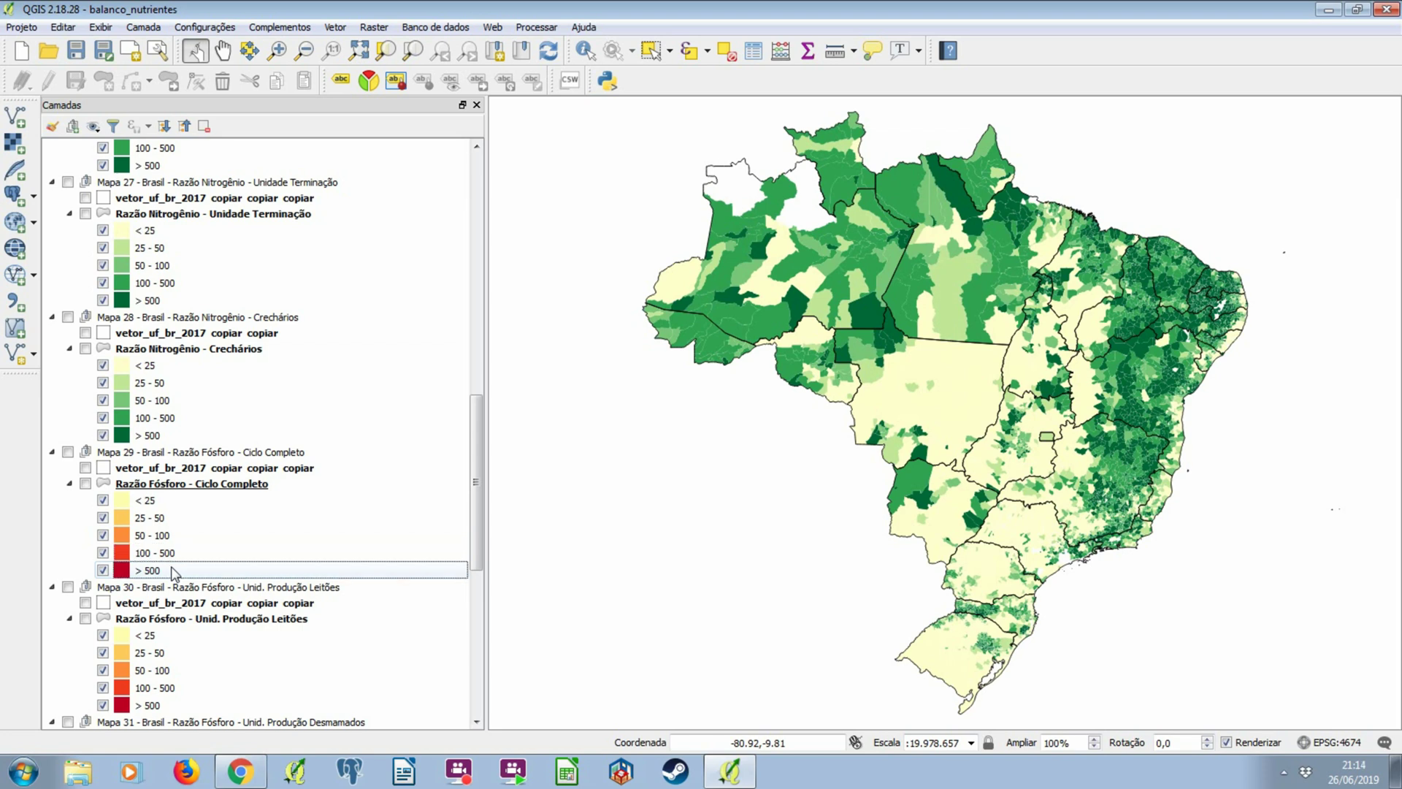
pyautogui.click(184, 484)
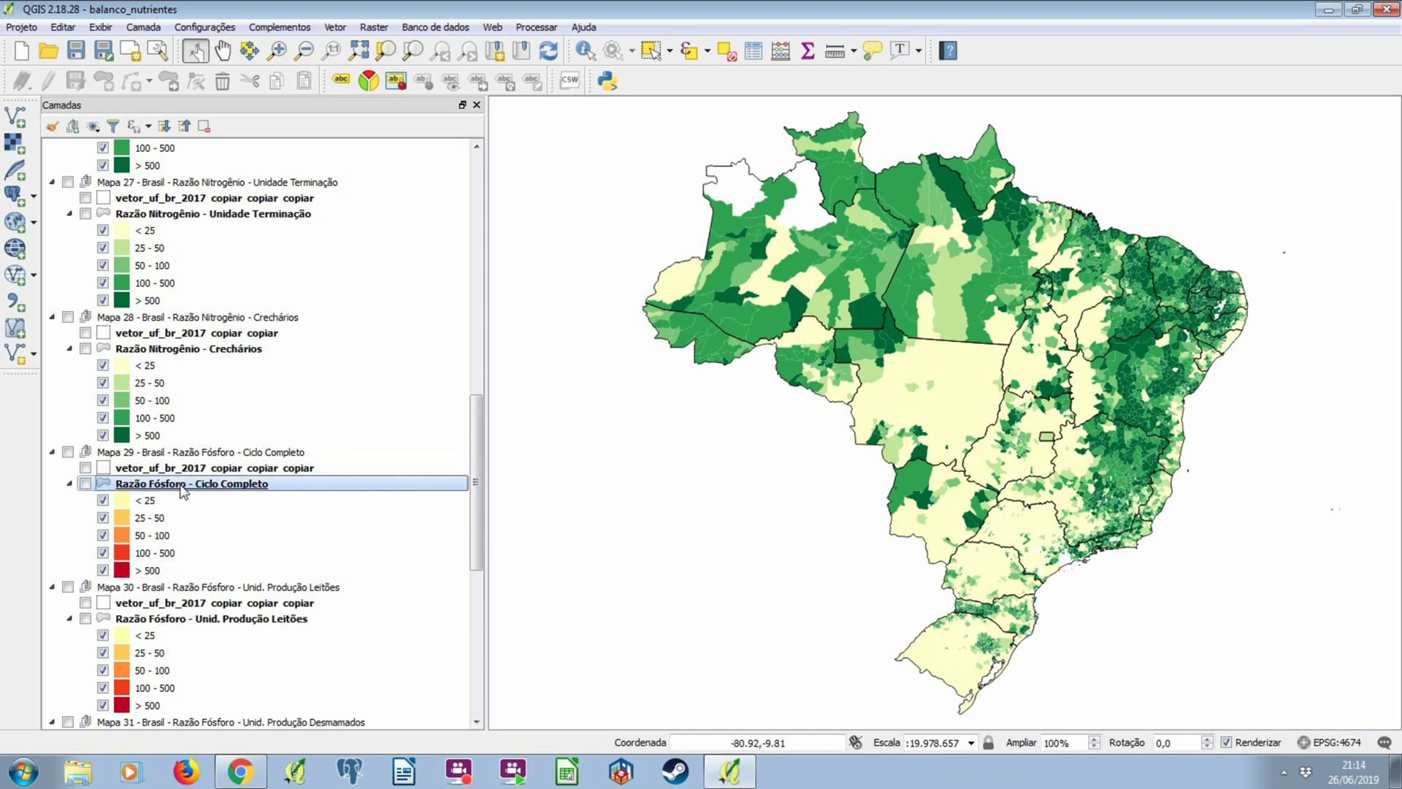
pyautogui.click(186, 349)
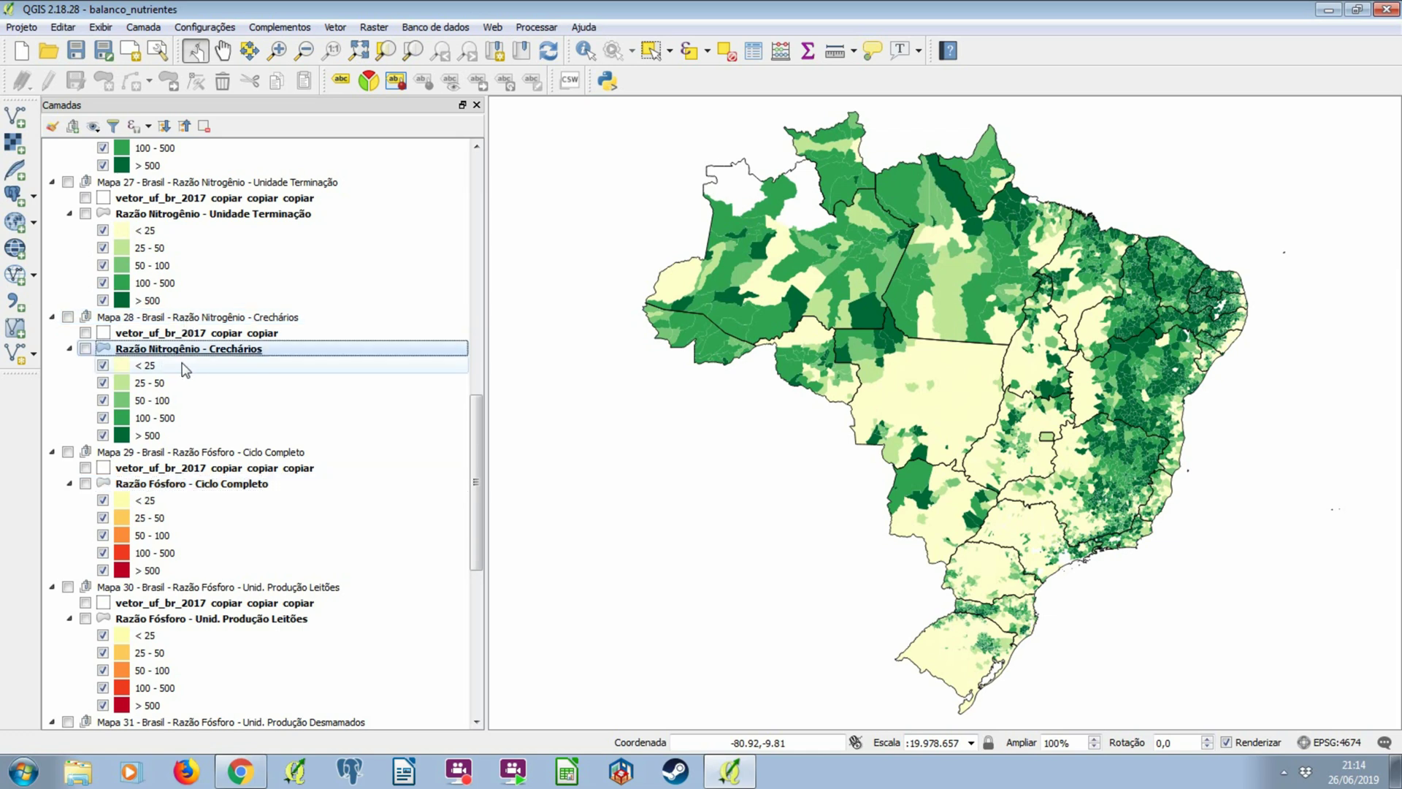
pyautogui.click(194, 486)
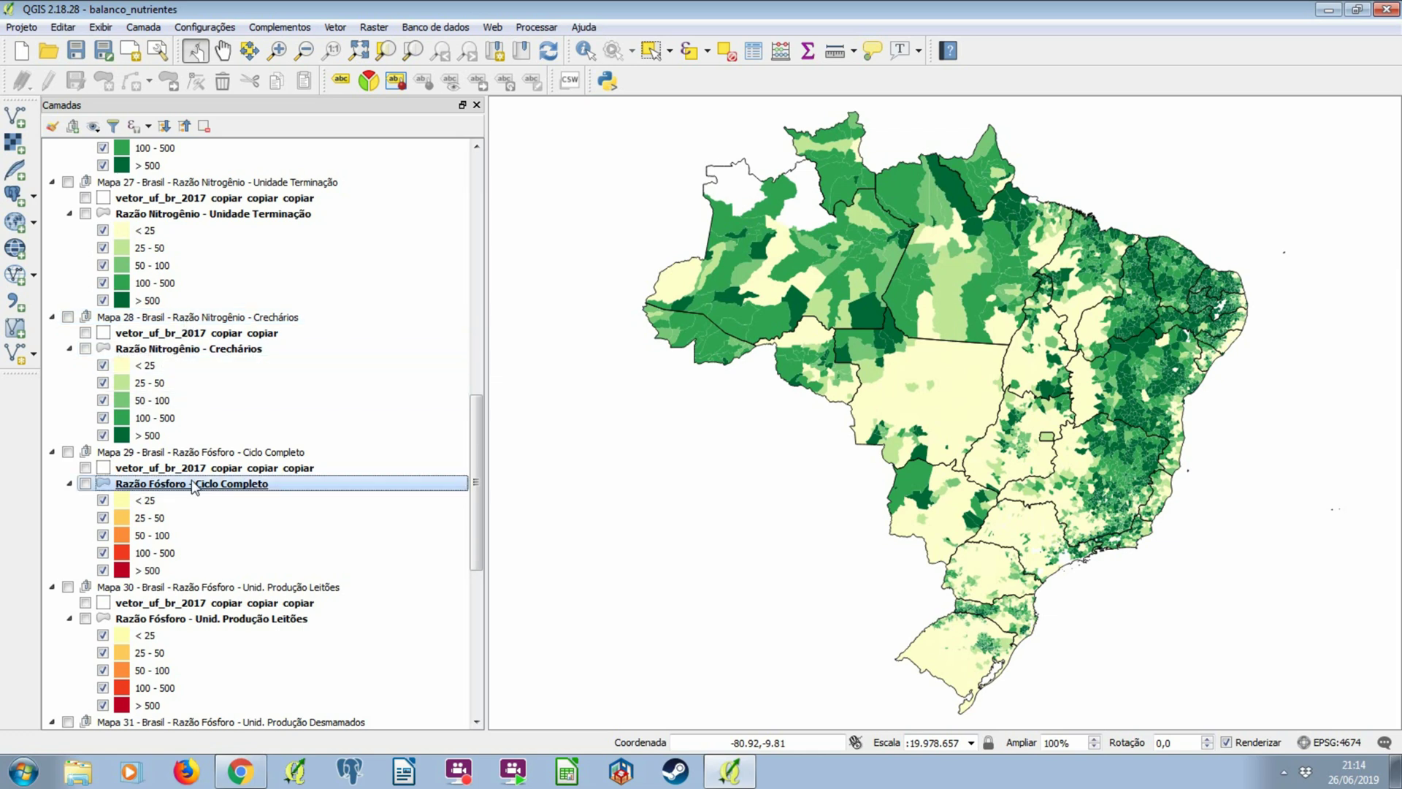
pyautogui.scroll(-2, 132, 419)
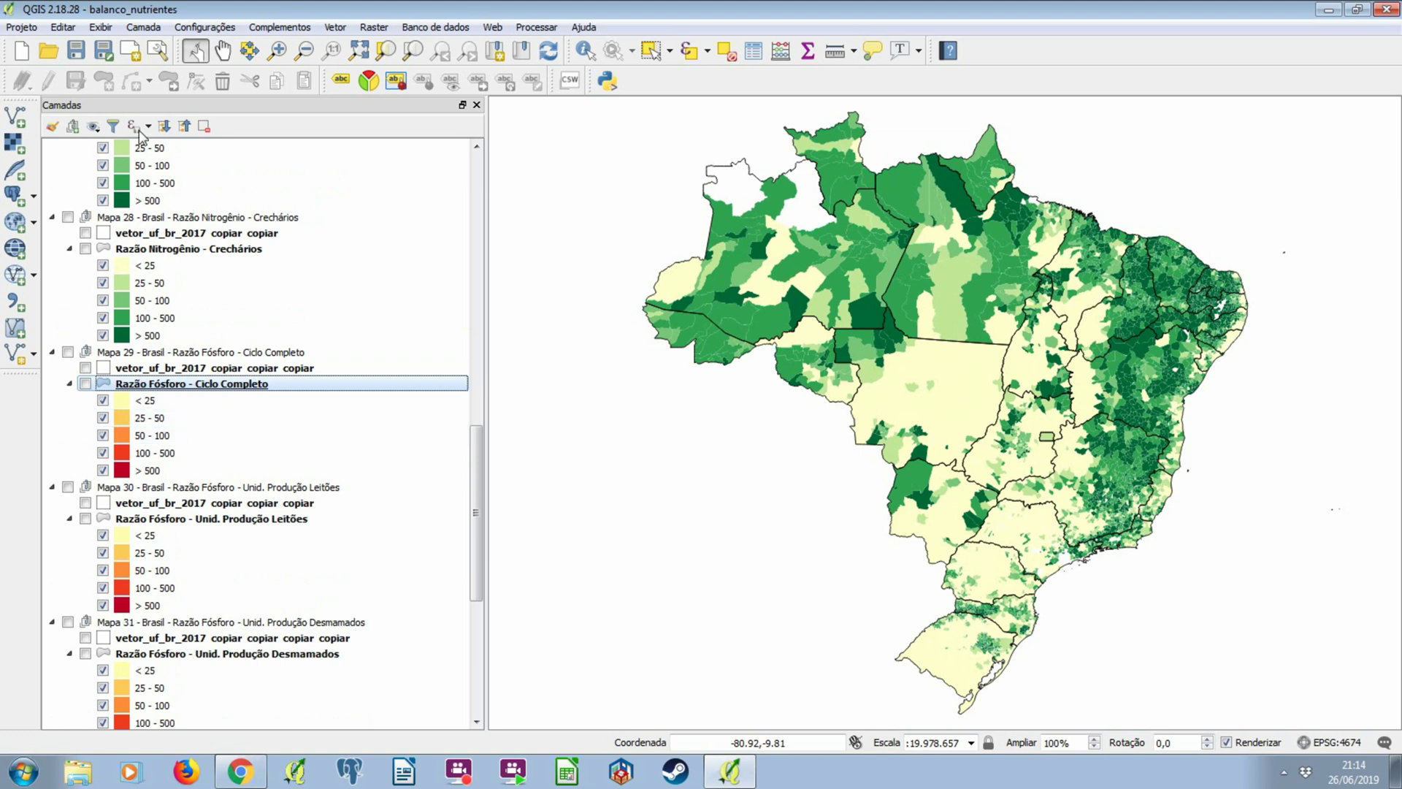
# Hide all layers, view only Razão Fósforo - Ciclo Completo of Mapa 29 on the map, and hide it again.
pyautogui.click(132, 186)
pyautogui.click(84, 383)
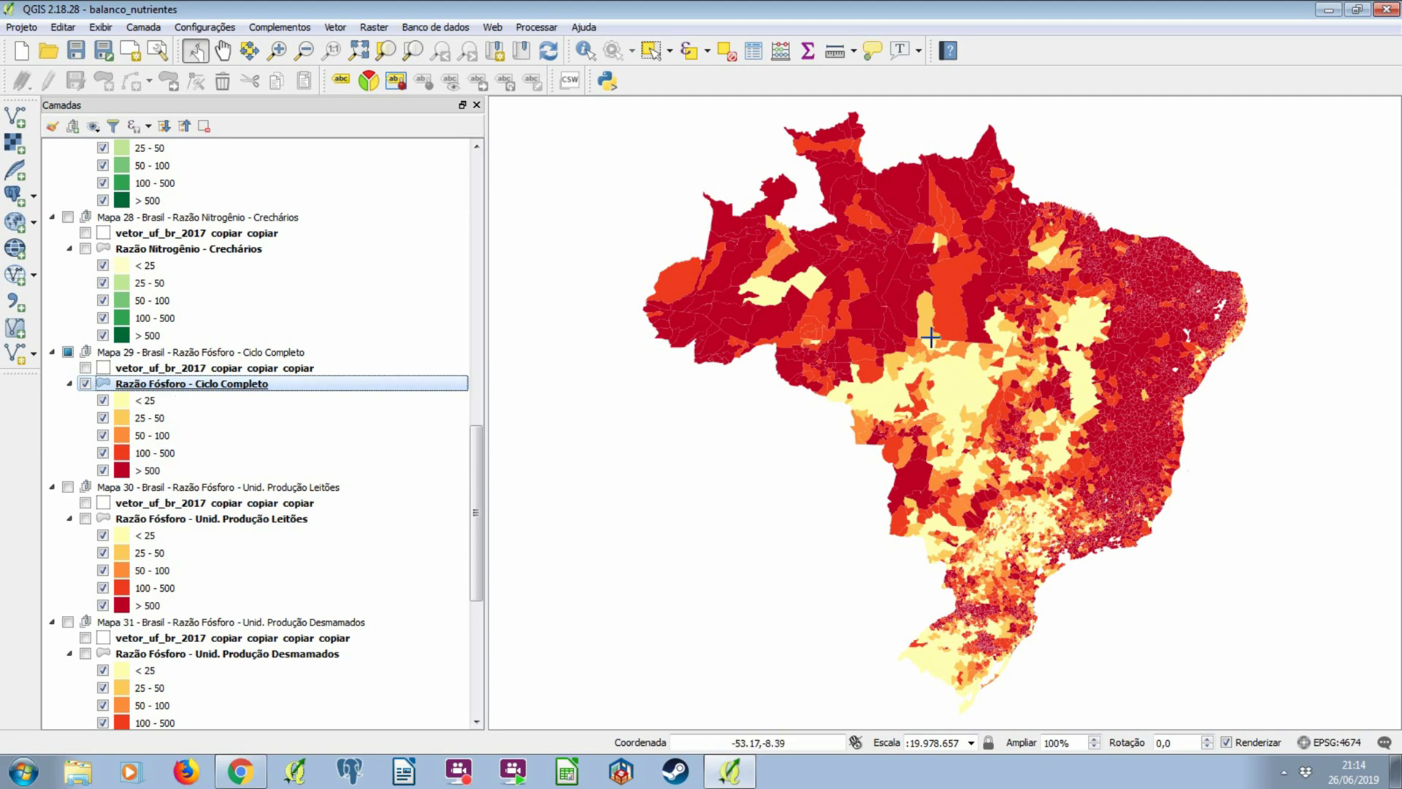
pyautogui.click(85, 383)
# Expand the potassium ratio groups Mapa 34, Mapa 35, Mapa 36, Mapa 37 and Mapa 38 to list their layers.
pyautogui.scroll(-4, 109, 420)
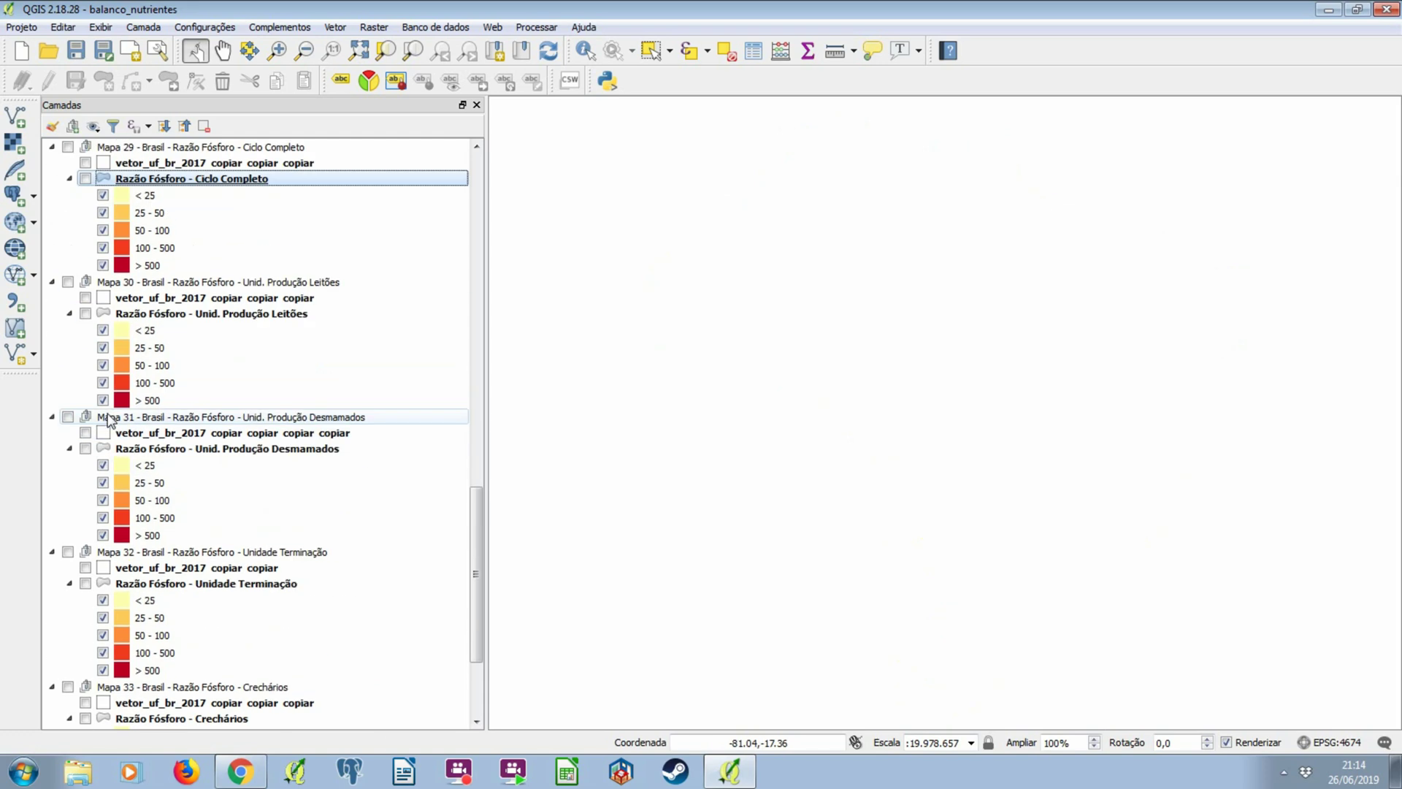
pyautogui.scroll(-4, 110, 424)
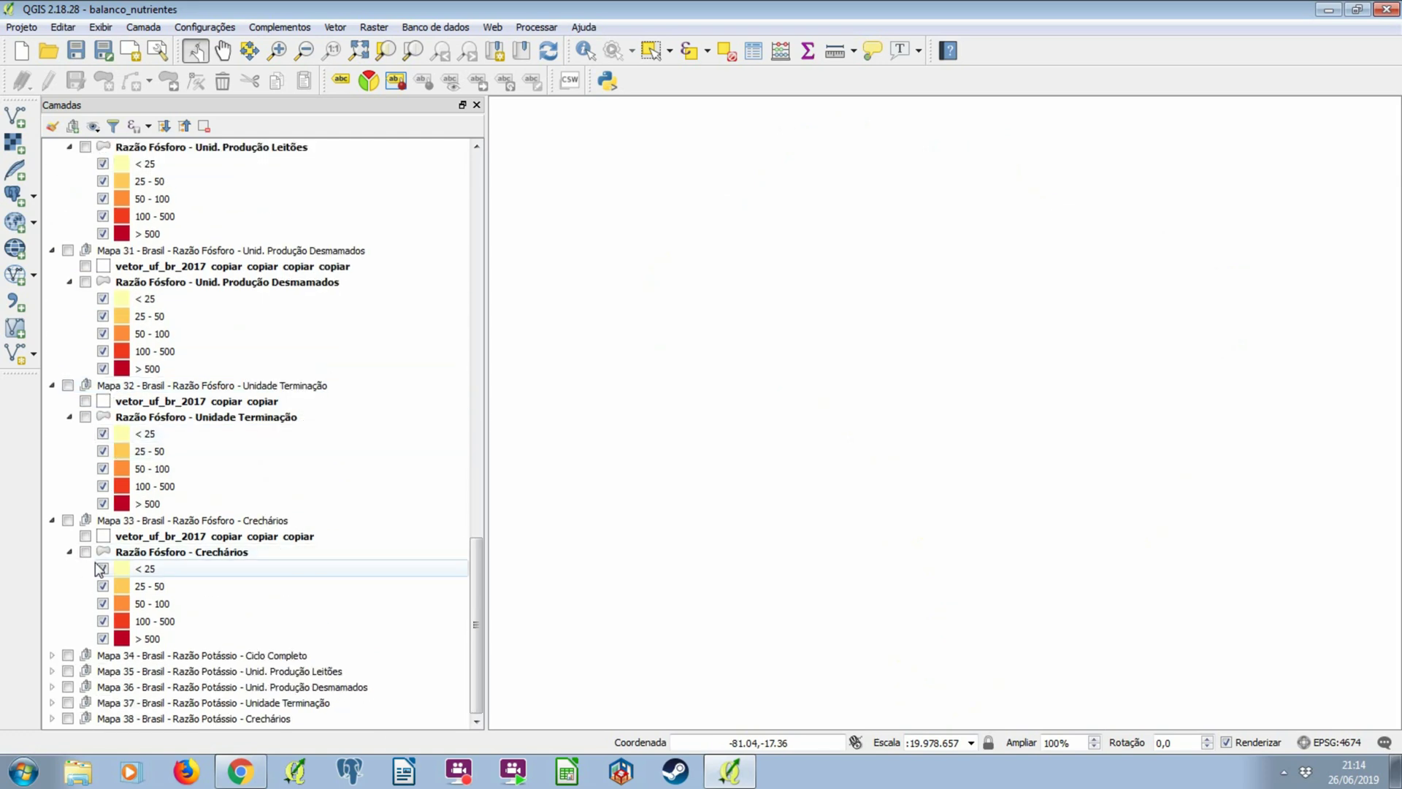
pyautogui.click(52, 655)
pyautogui.click(52, 702)
pyautogui.scroll(-2, 73, 681)
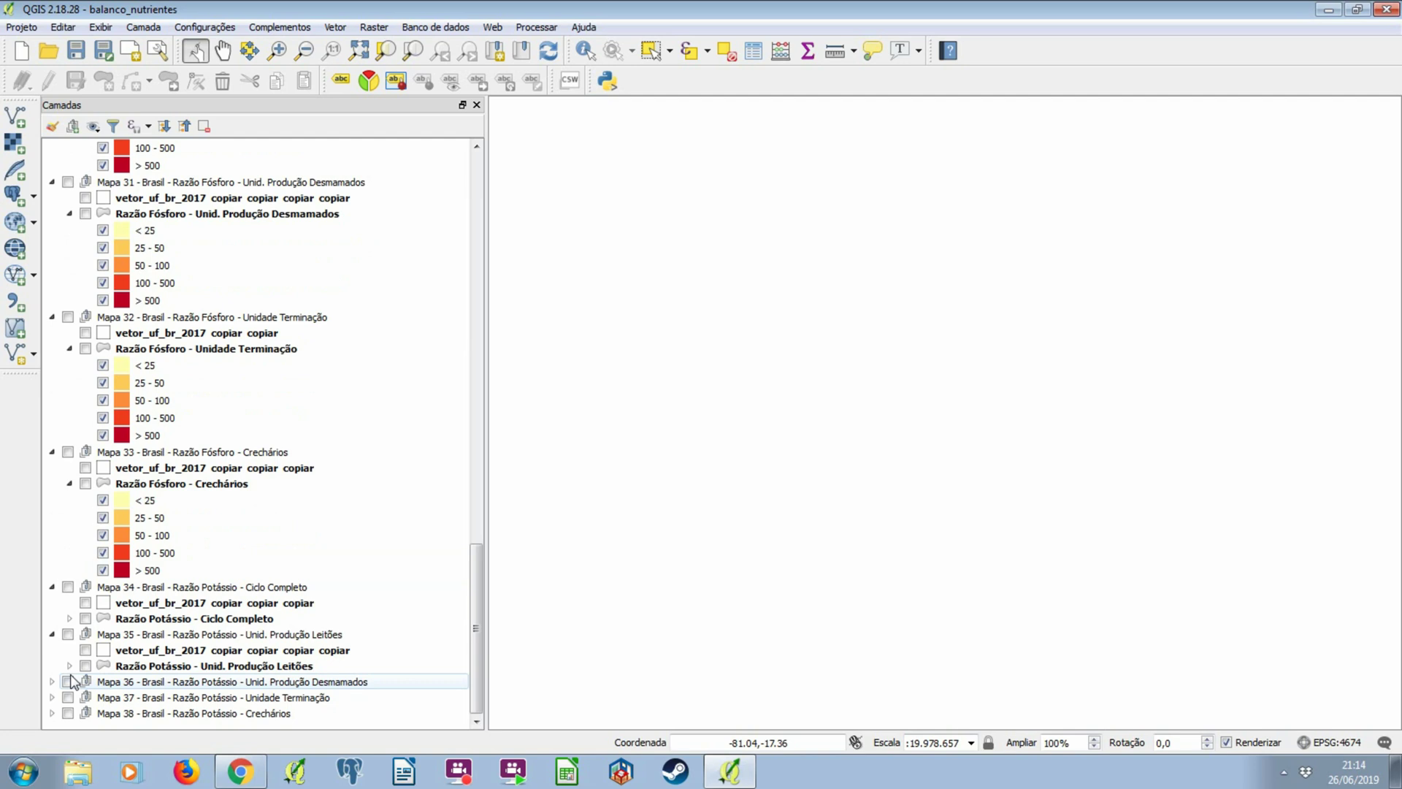
pyautogui.click(52, 681)
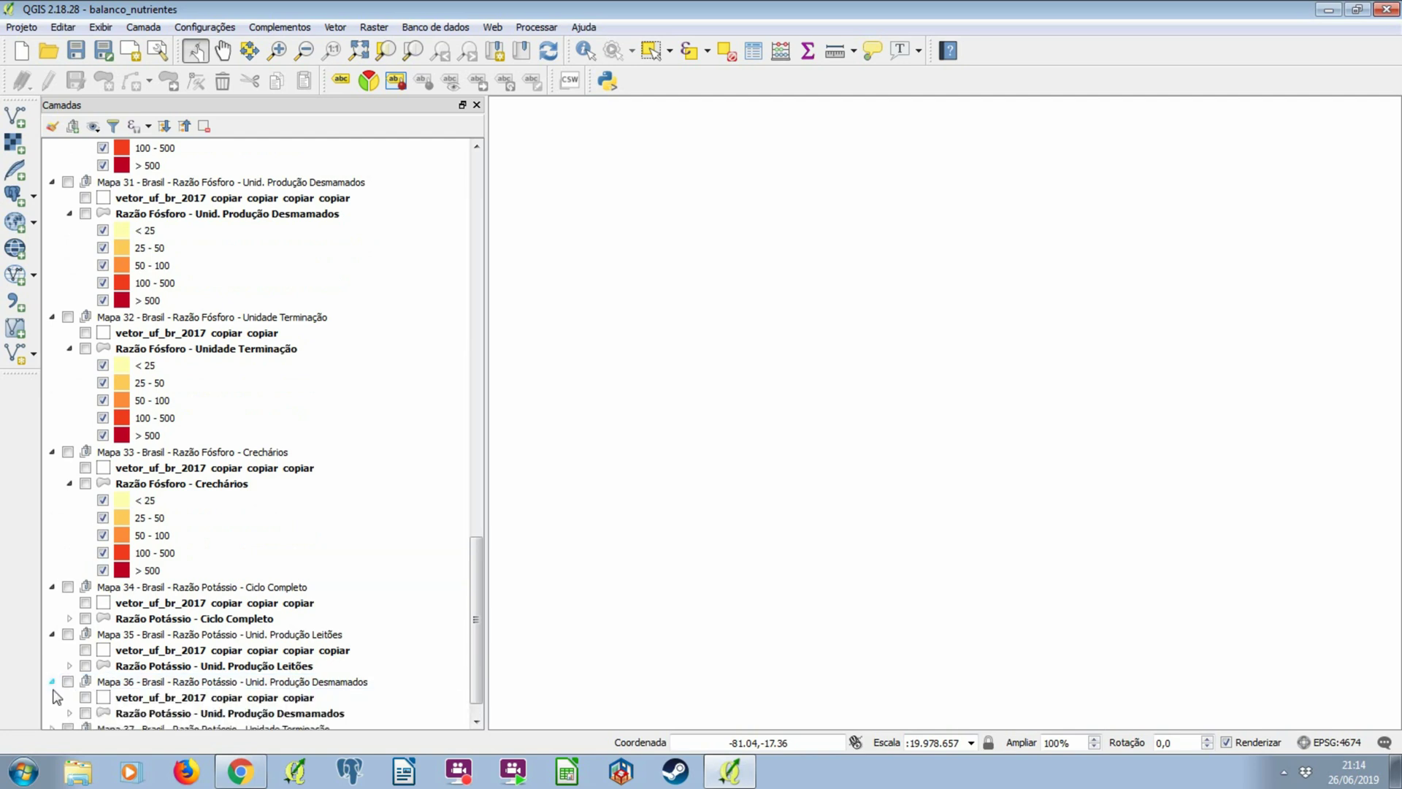
pyautogui.click(51, 726)
pyautogui.scroll(-2, 56, 713)
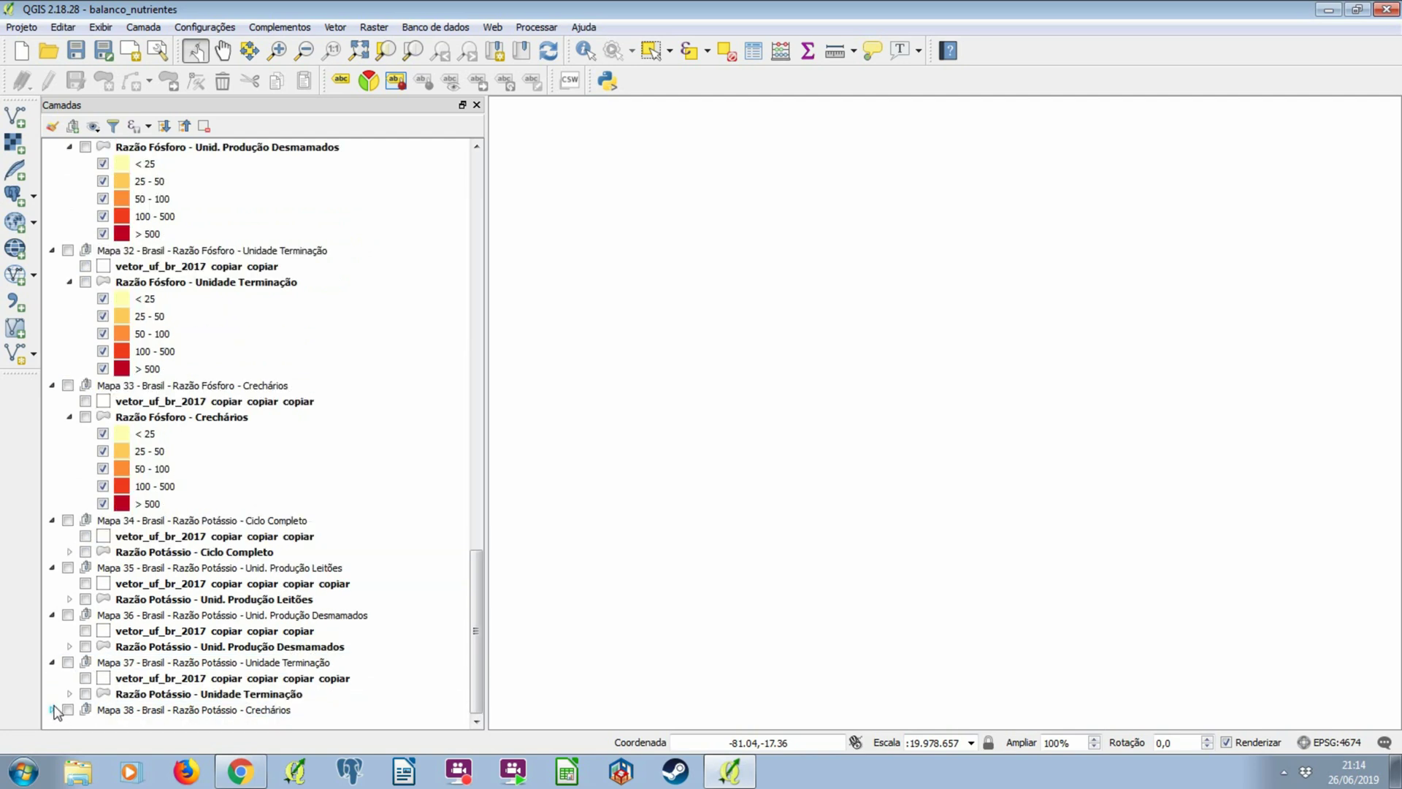
pyautogui.click(53, 709)
# Show the legend classes of the Razão Potássio layers in Mapa 34 to Mapa 38.
pyautogui.click(70, 551)
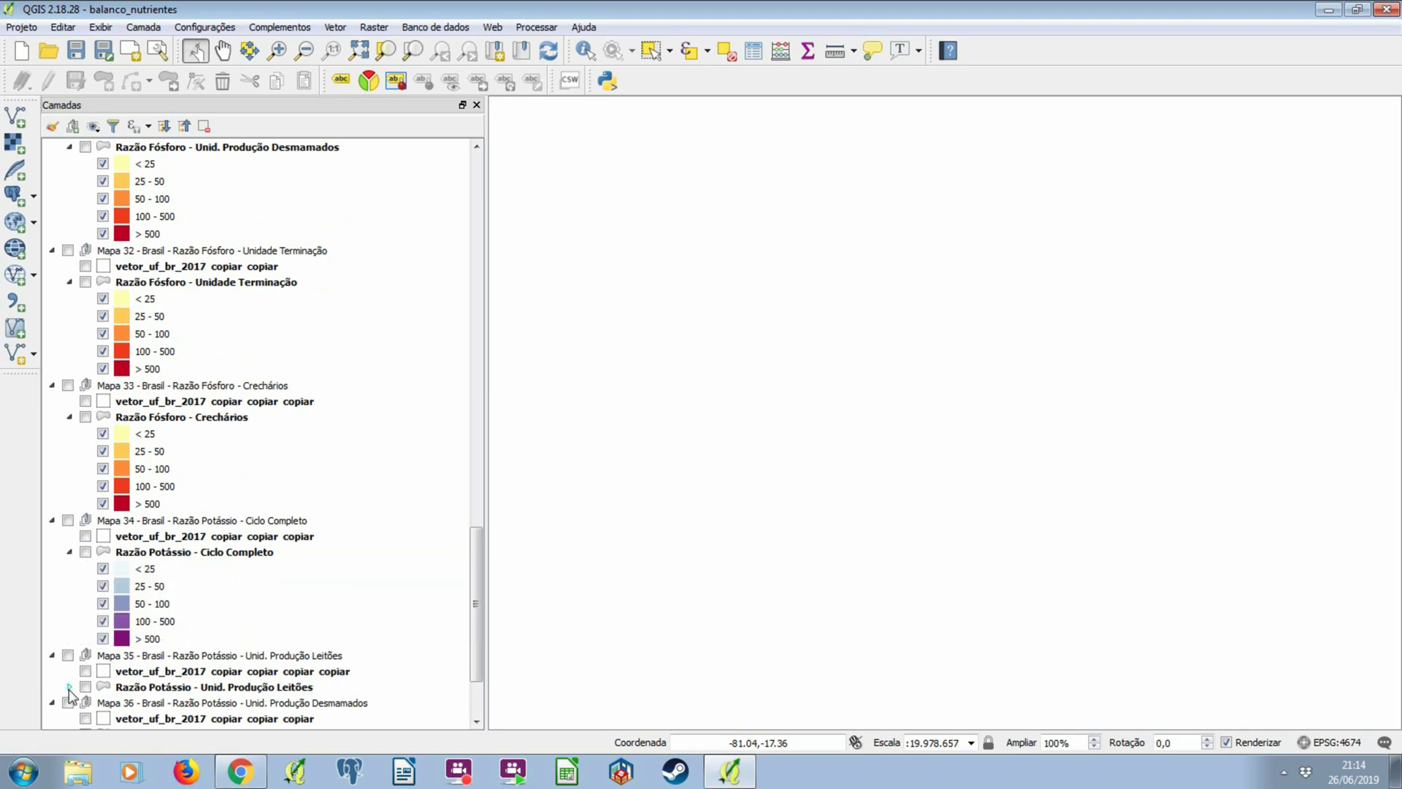
pyautogui.click(70, 684)
pyautogui.scroll(-4, 71, 657)
pyautogui.click(69, 618)
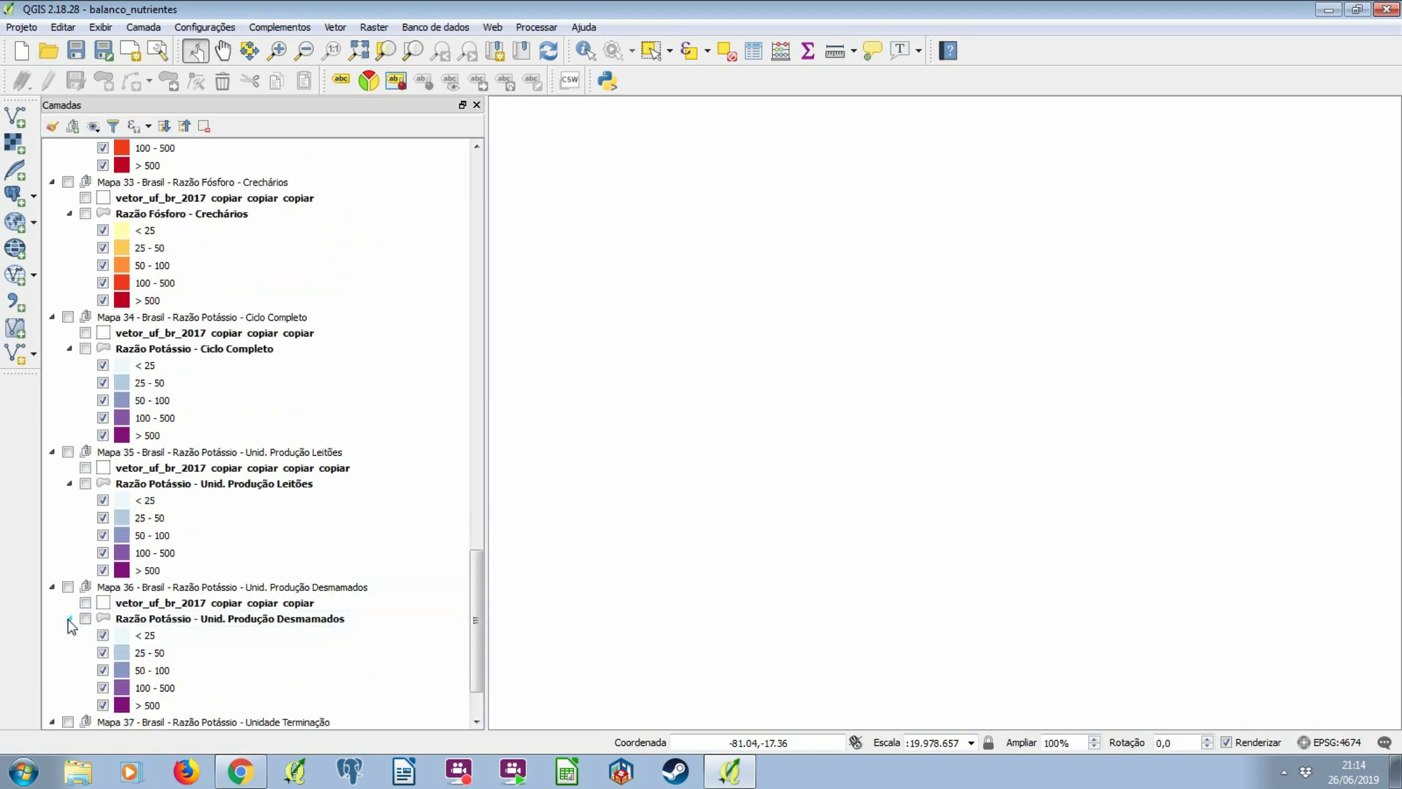
pyautogui.scroll(-2, 70, 624)
pyautogui.click(70, 670)
pyautogui.scroll(-2, 82, 645)
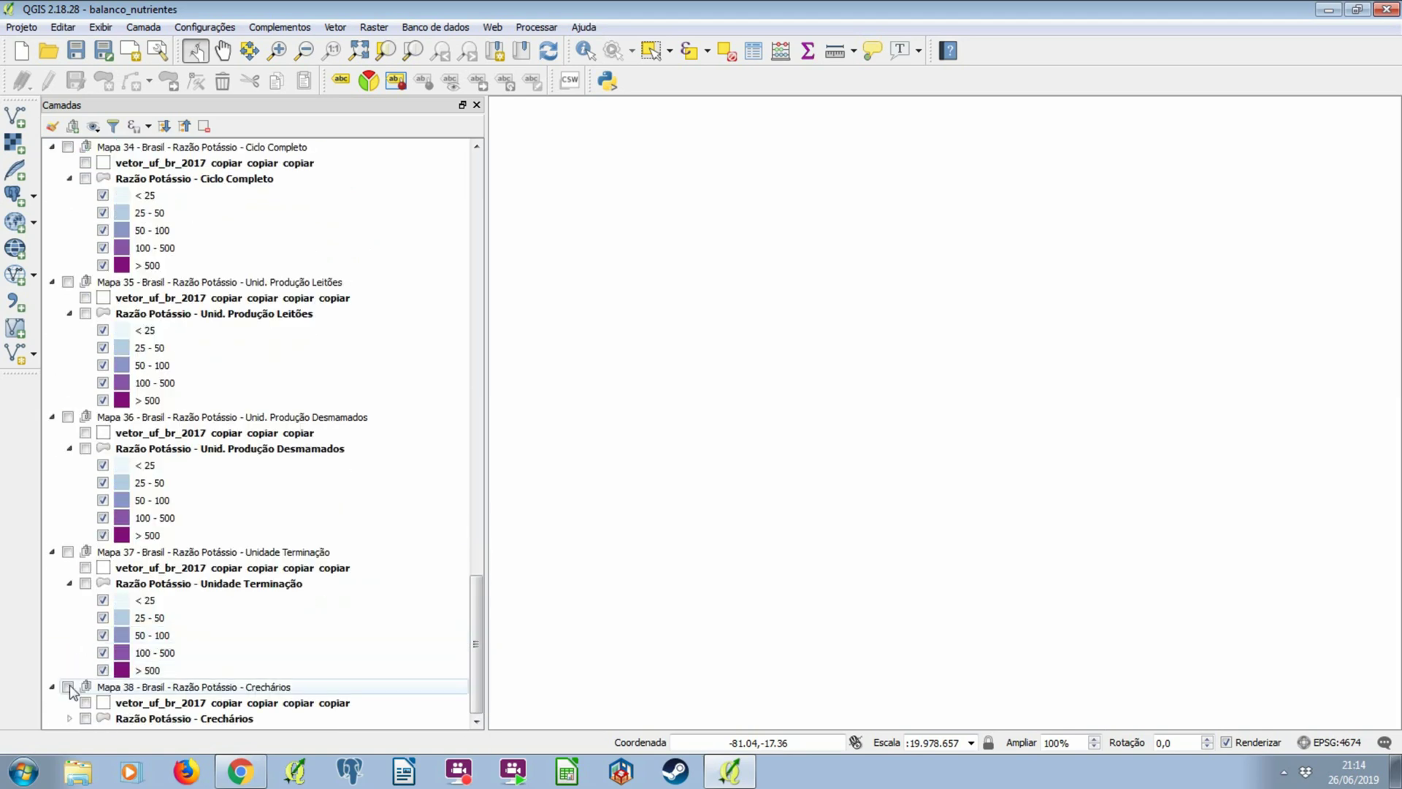
pyautogui.click(70, 718)
pyautogui.scroll(-2, 87, 672)
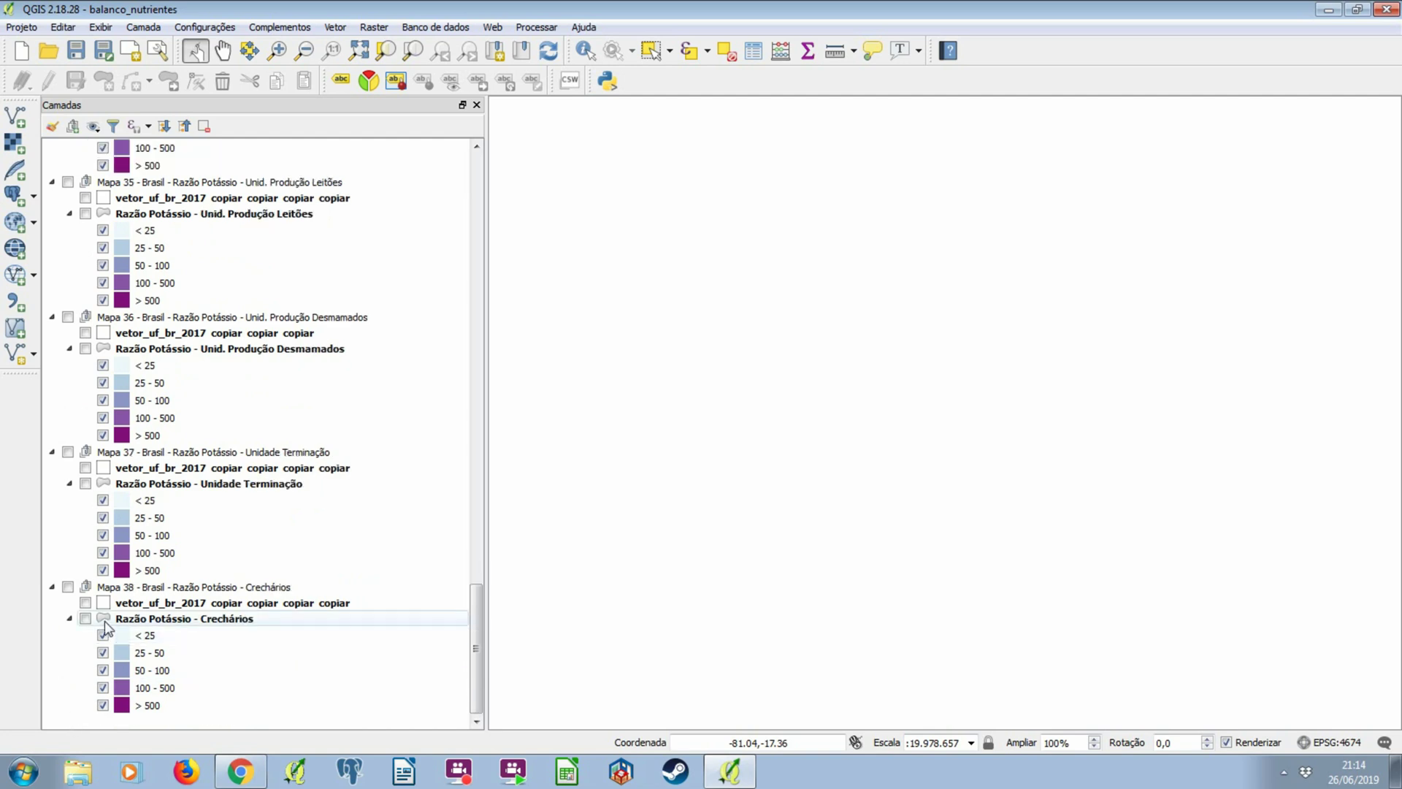
# Review the Razão Potássio - Unidade Terminação layer and the lowest class of Razão Potássio - Unid. Produção Leitões.
pyautogui.click(176, 485)
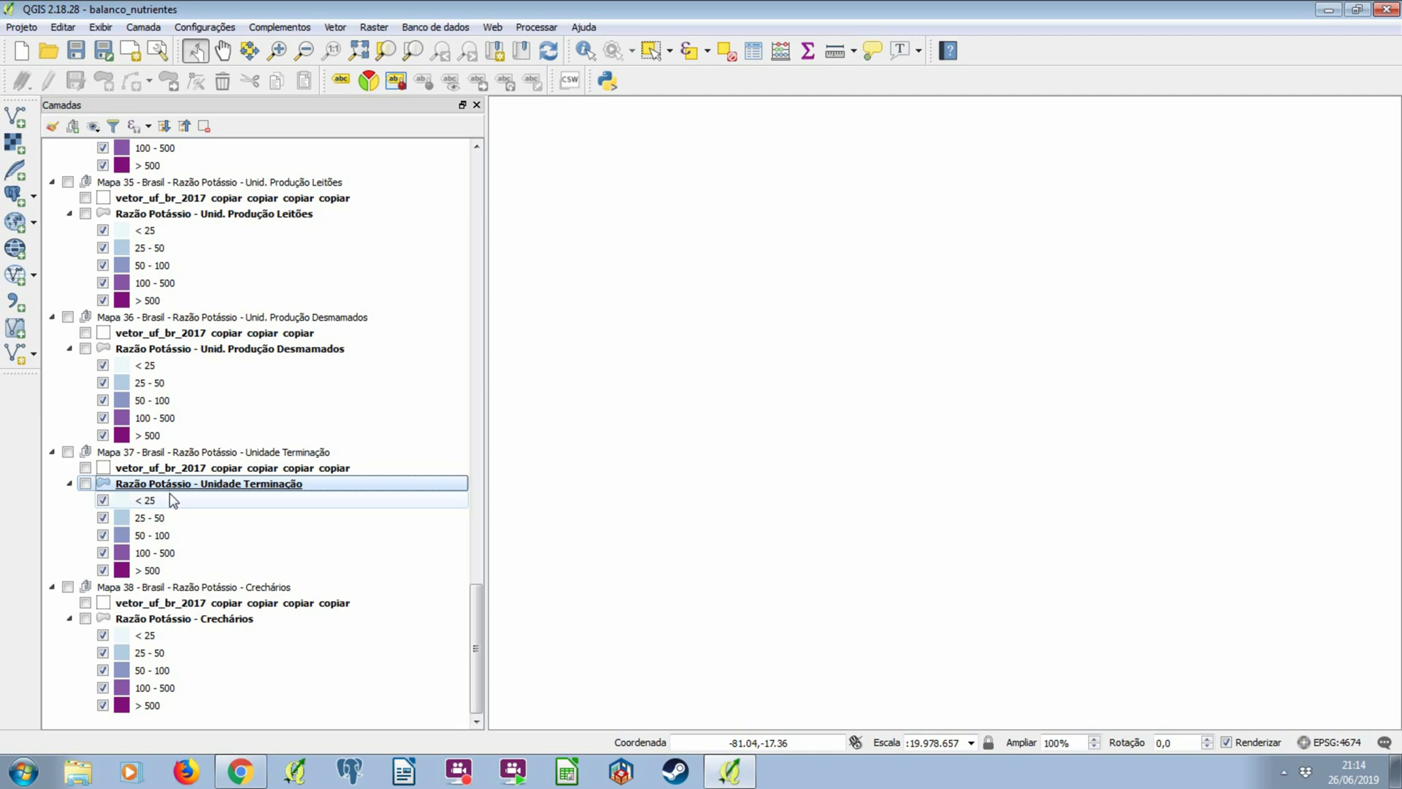
pyautogui.scroll(3, 150, 409)
pyautogui.click(144, 383)
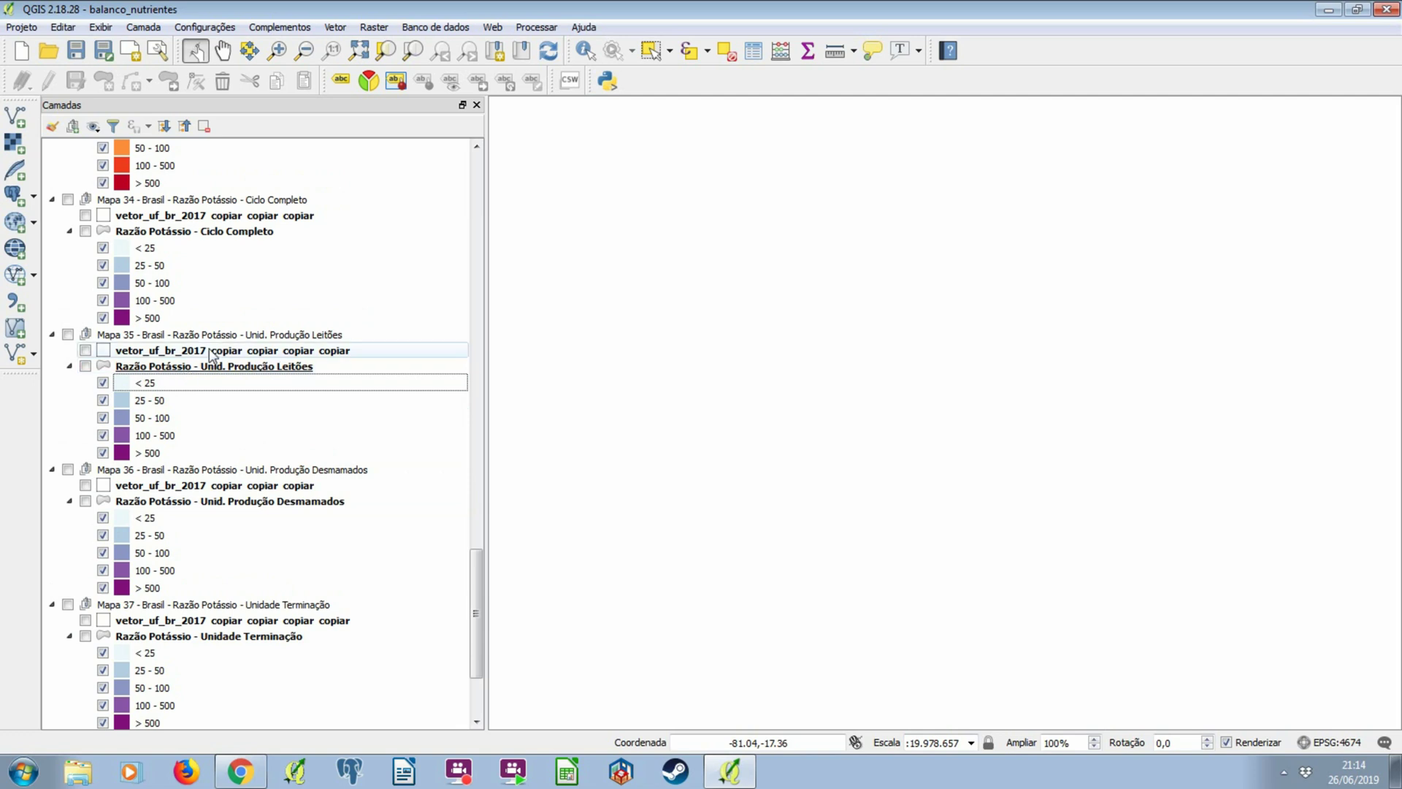
# Display the Razão Potássio layers of Mapa 34, Mapa 35, Mapa 36, Mapa 37 and Mapa 38 on the map.
pyautogui.click(171, 231)
pyautogui.click(86, 231)
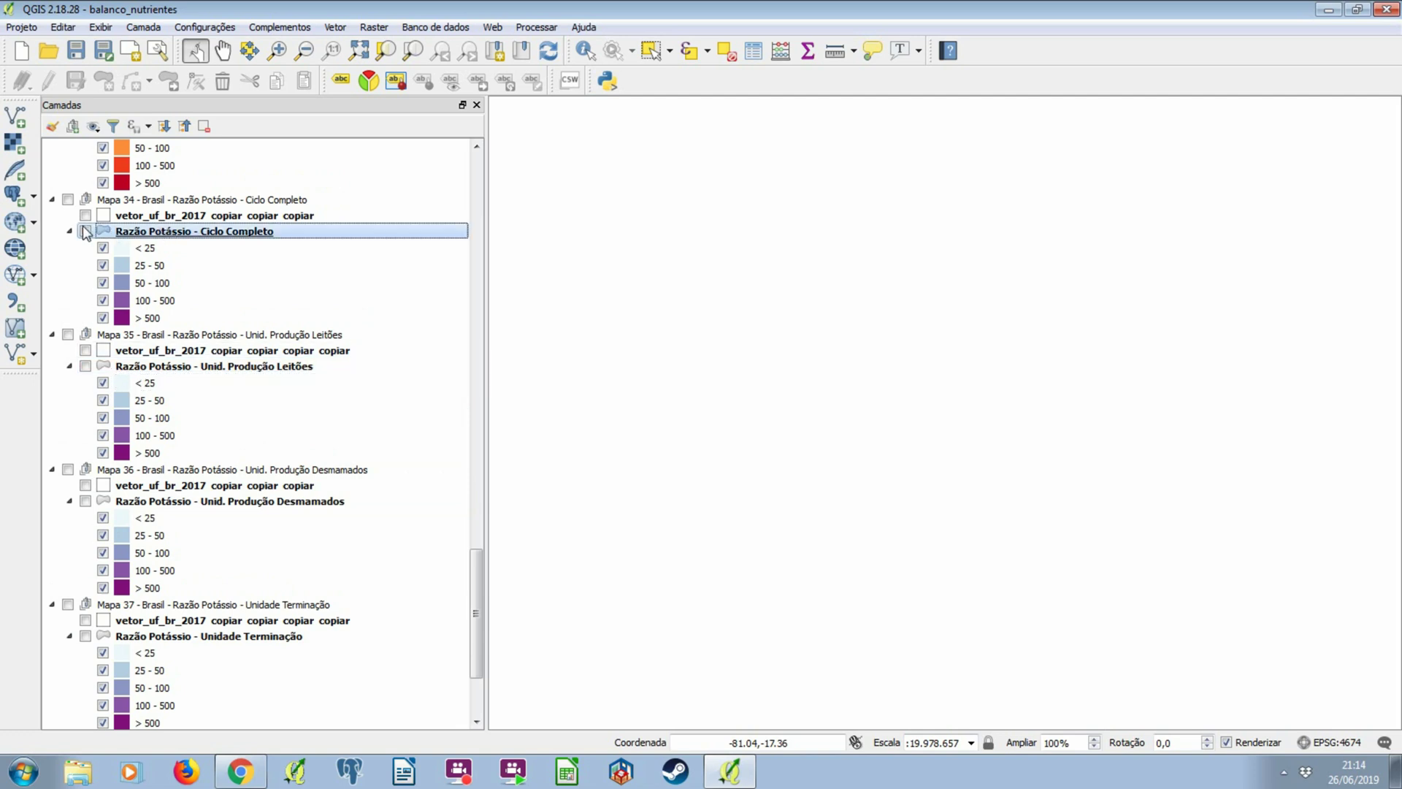
pyautogui.click(85, 366)
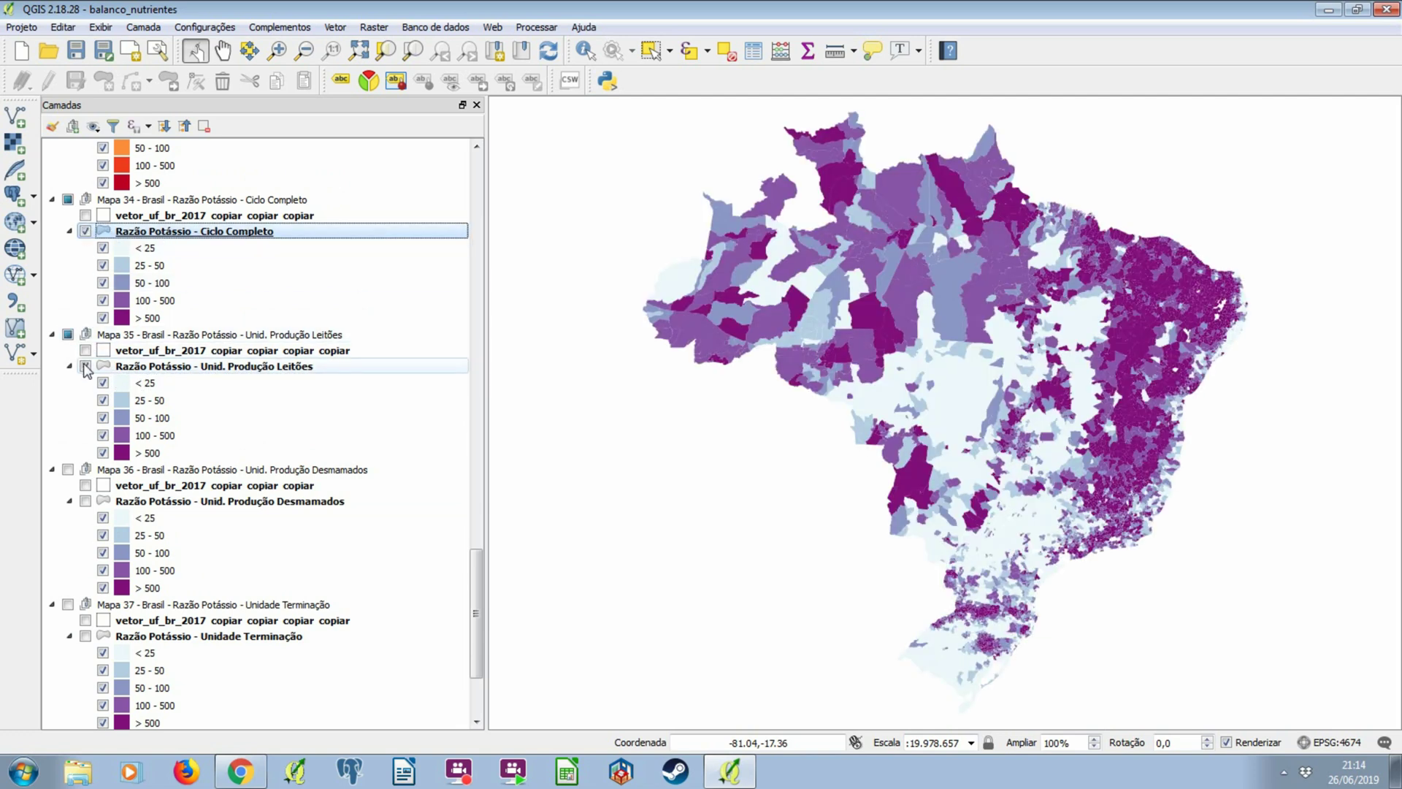
pyautogui.click(86, 501)
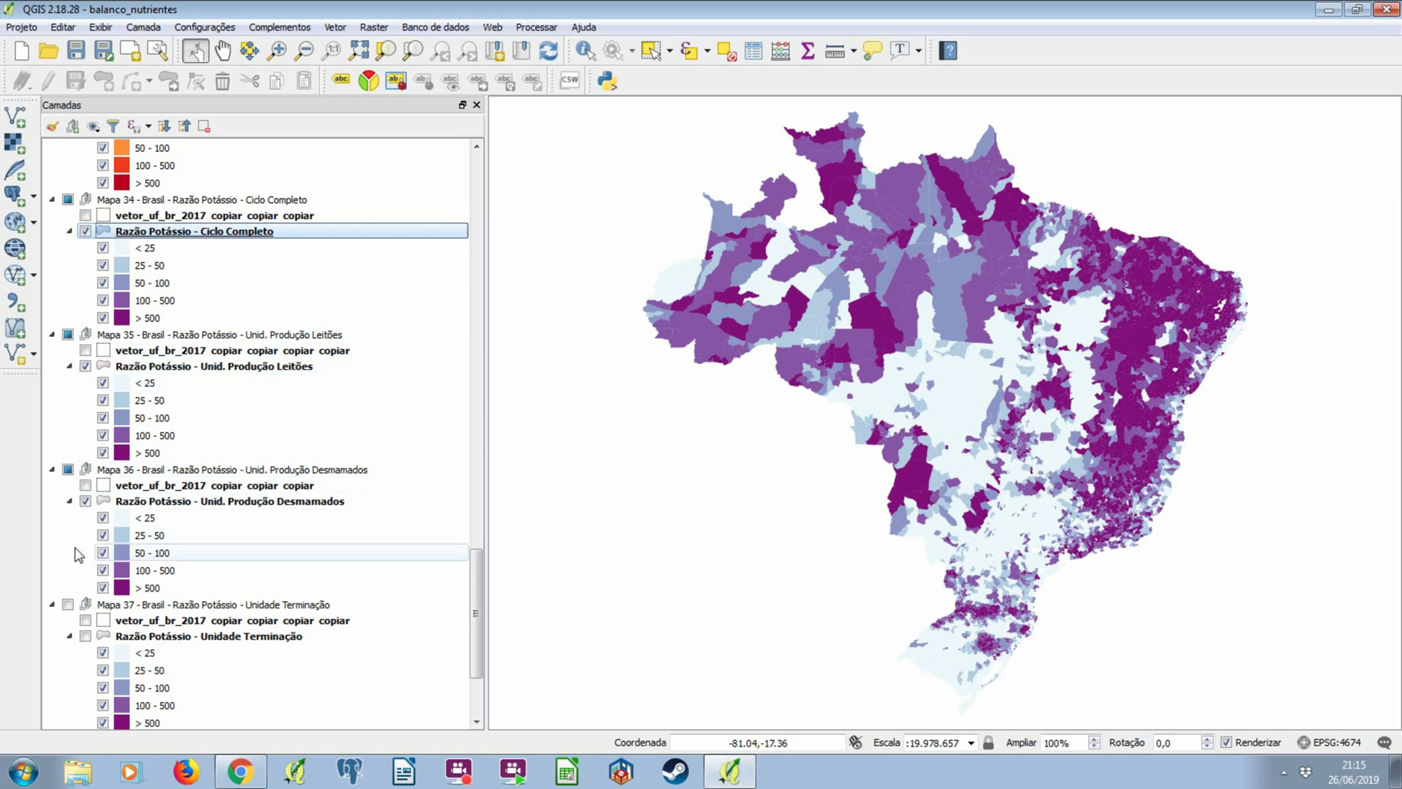
pyautogui.click(86, 636)
pyautogui.scroll(-3, 85, 631)
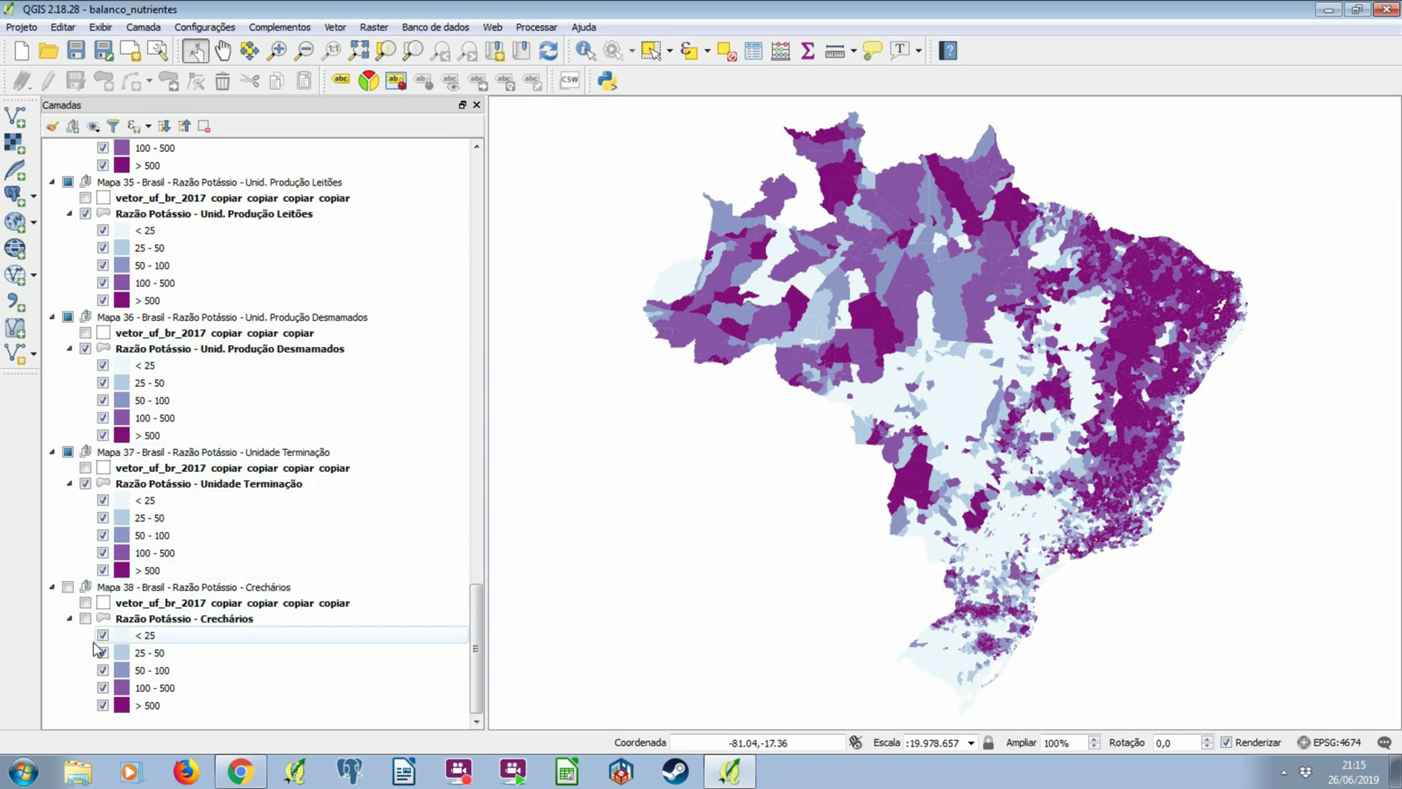
pyautogui.click(85, 618)
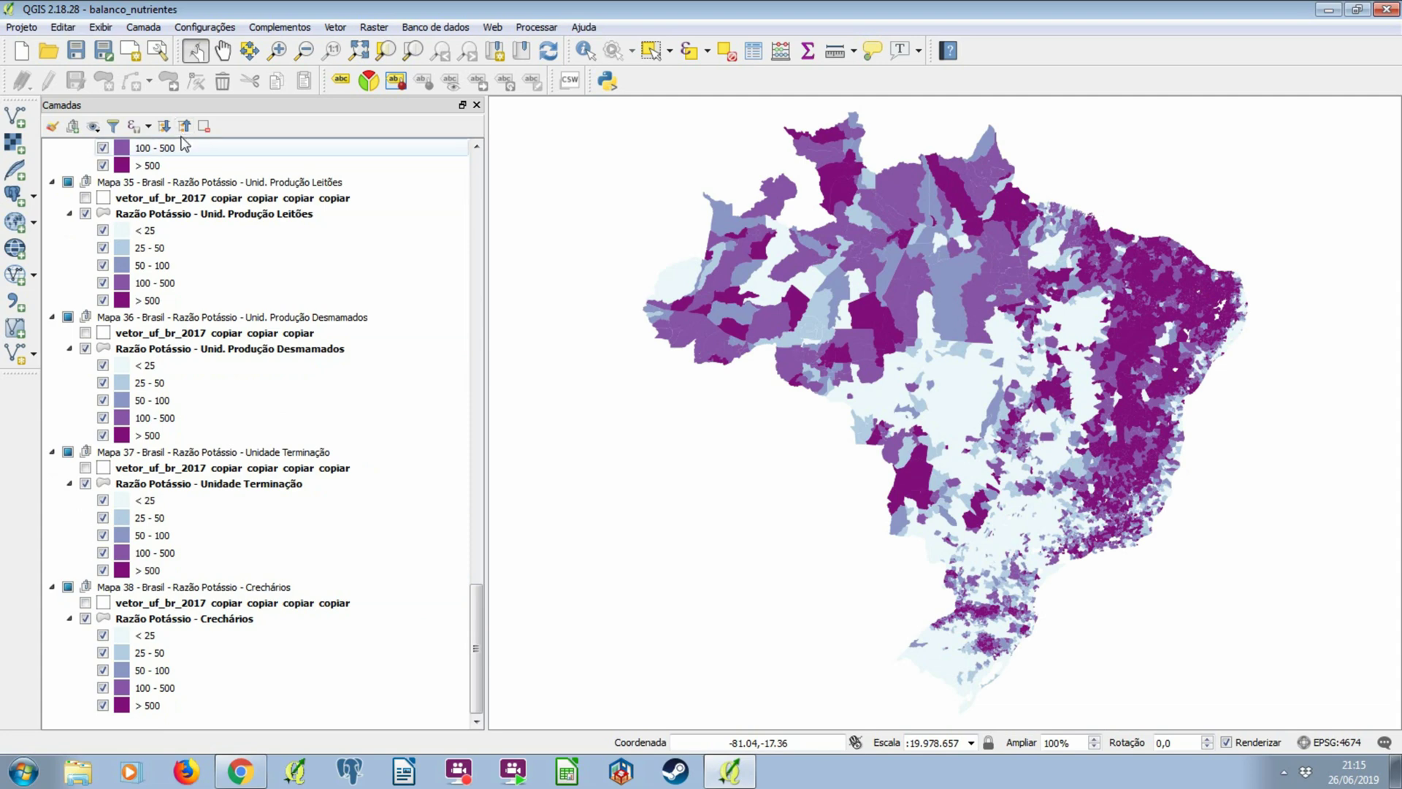
# Hide the Razão Potássio layers Ciclo Completo, Unid. Produção Leitões and Unid. Produção Desmamados one after another to compare the ones beneath.
pyautogui.scroll(8, 193, 305)
pyautogui.scroll(2, 182, 314)
pyautogui.scroll(-3, 153, 335)
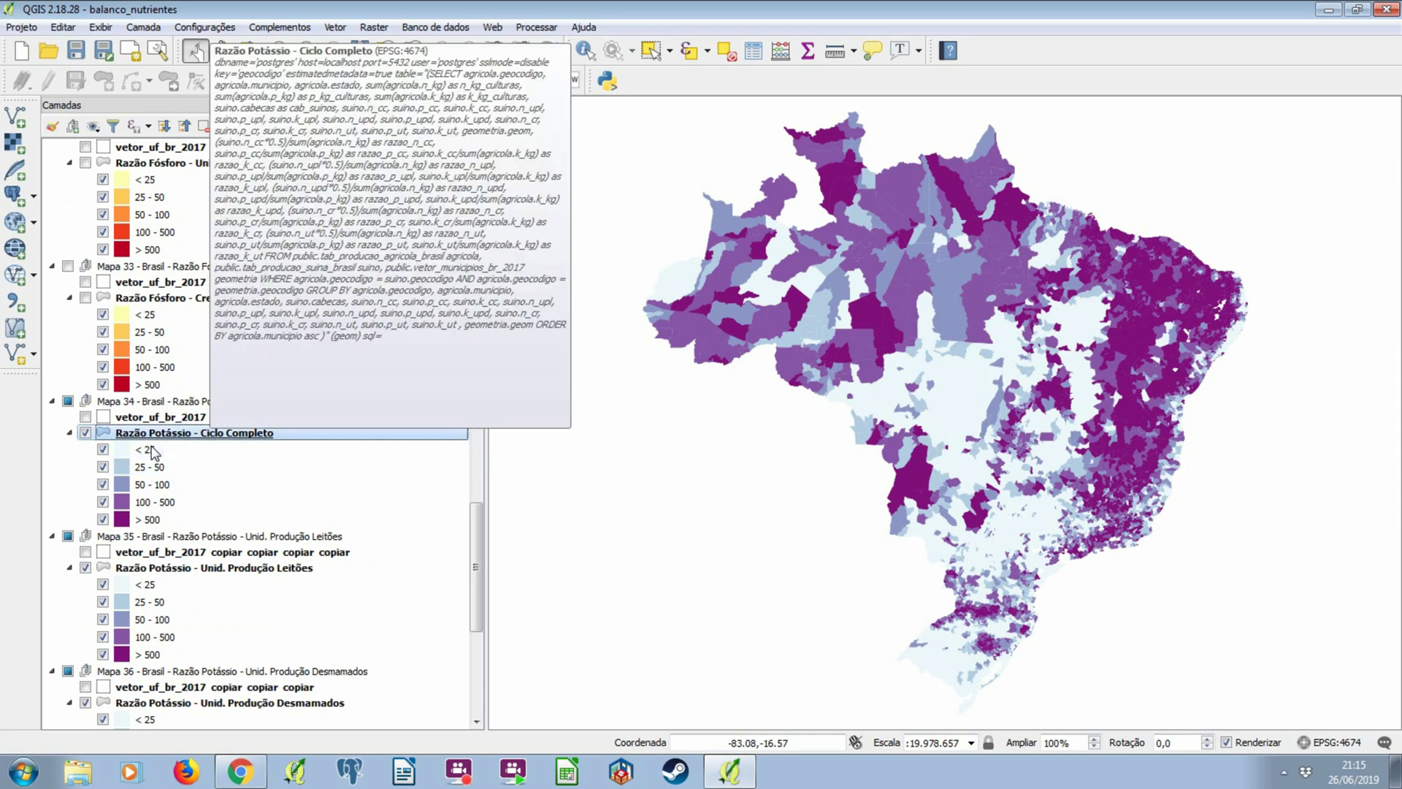
pyautogui.click(85, 433)
pyautogui.scroll(-2, 409, 467)
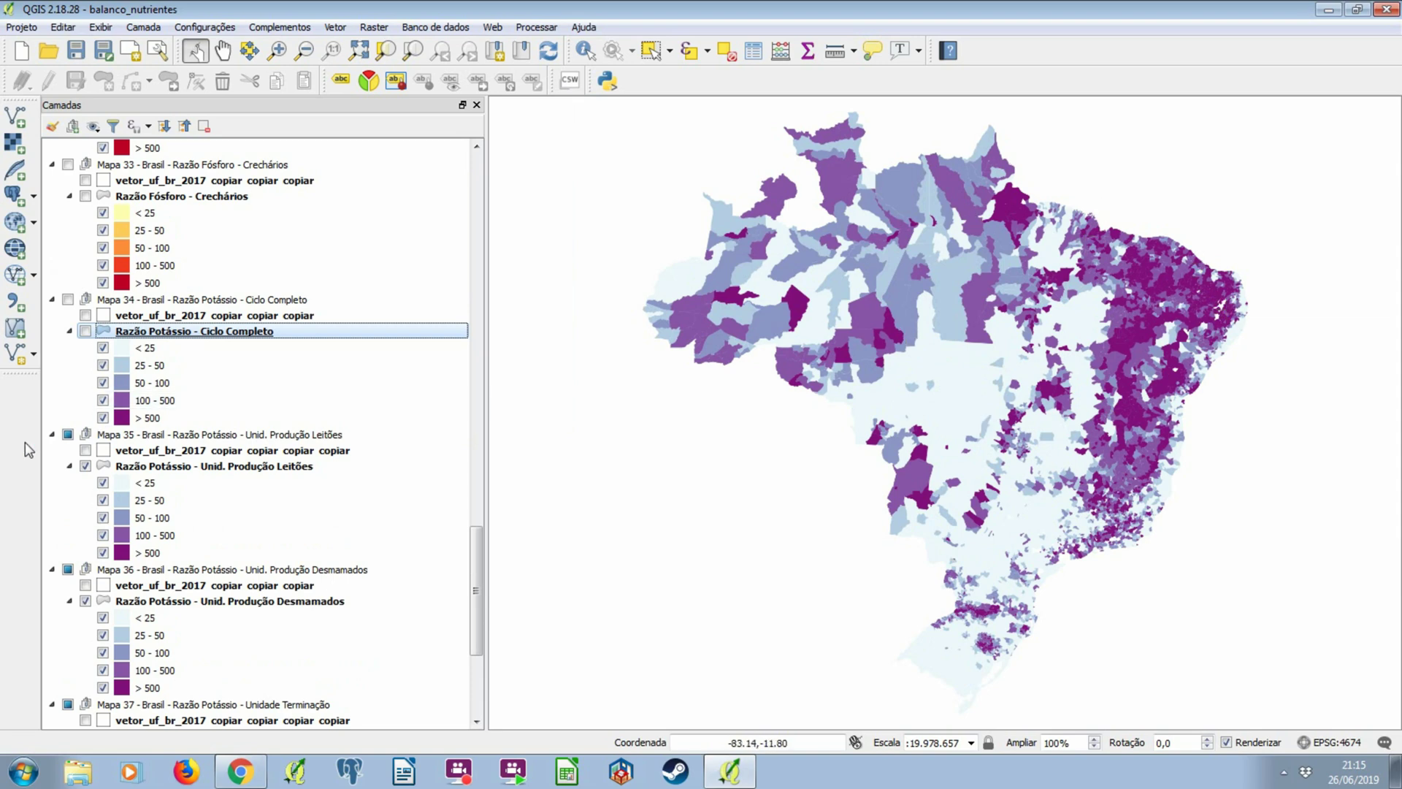
pyautogui.click(85, 466)
pyautogui.scroll(-3, 87, 467)
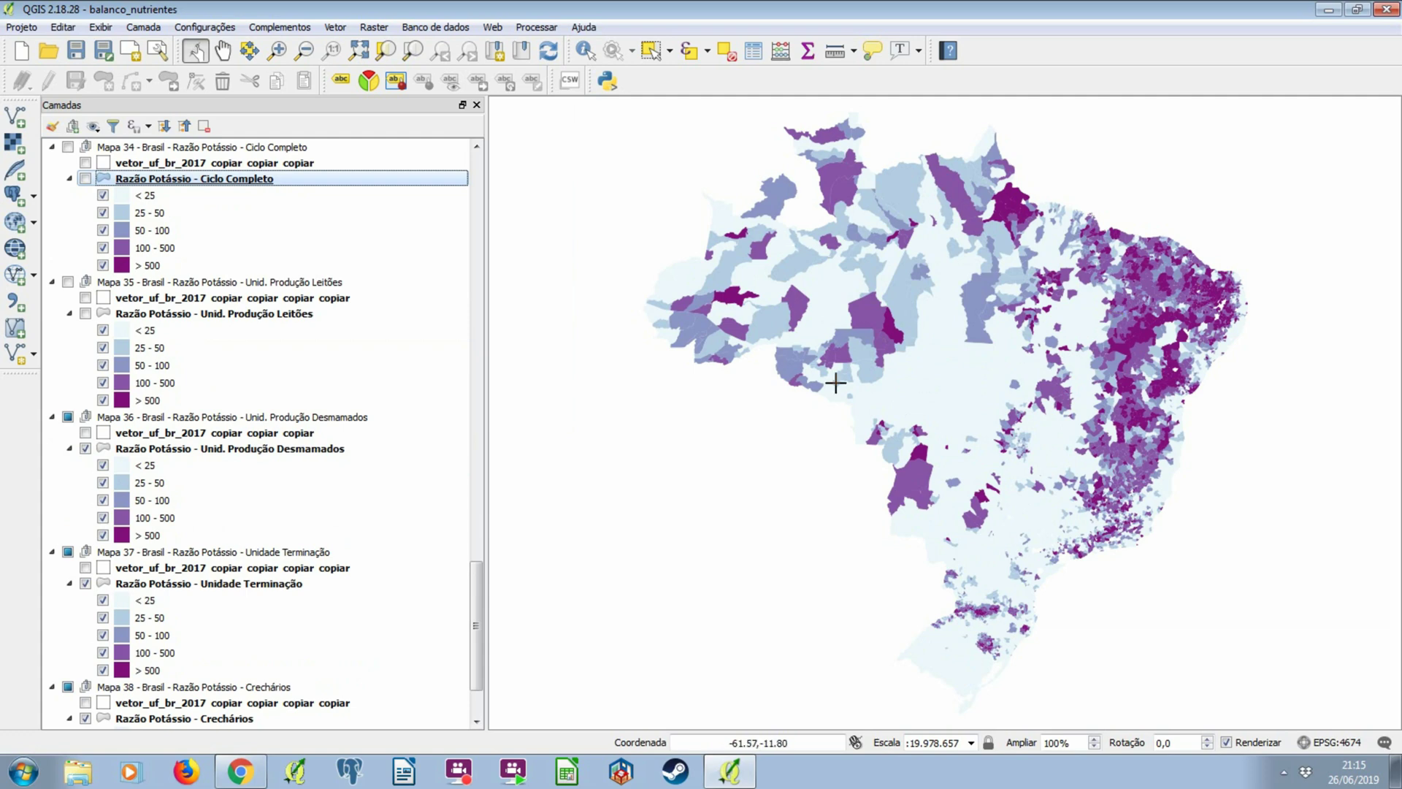
pyautogui.click(86, 448)
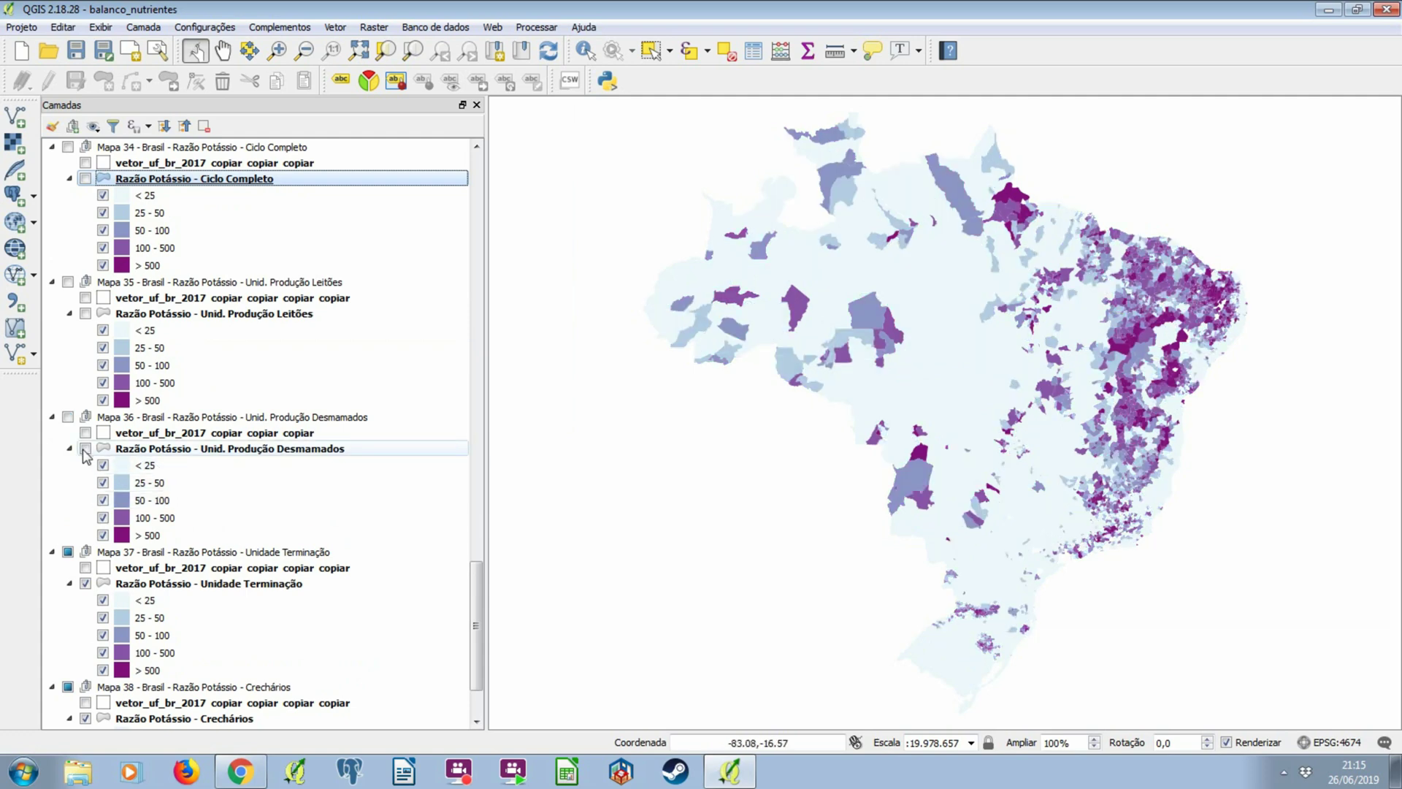
# Examine the displayed Razão Potássio - Unidade Terminação map, selecting the Unid. Produção Leitões and Crechários ratio layers for reference.
pyautogui.scroll(-2, 147, 509)
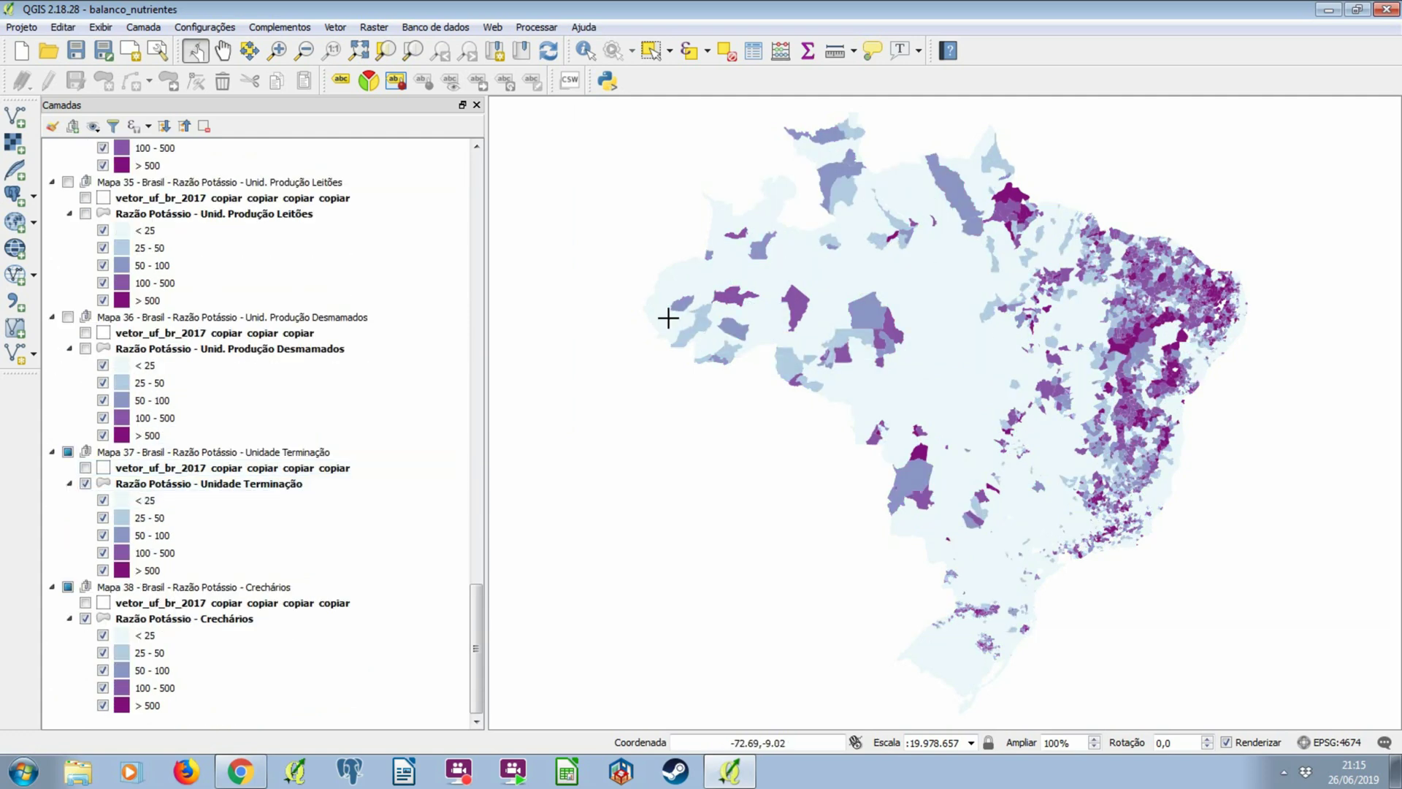
pyautogui.scroll(2, 326, 385)
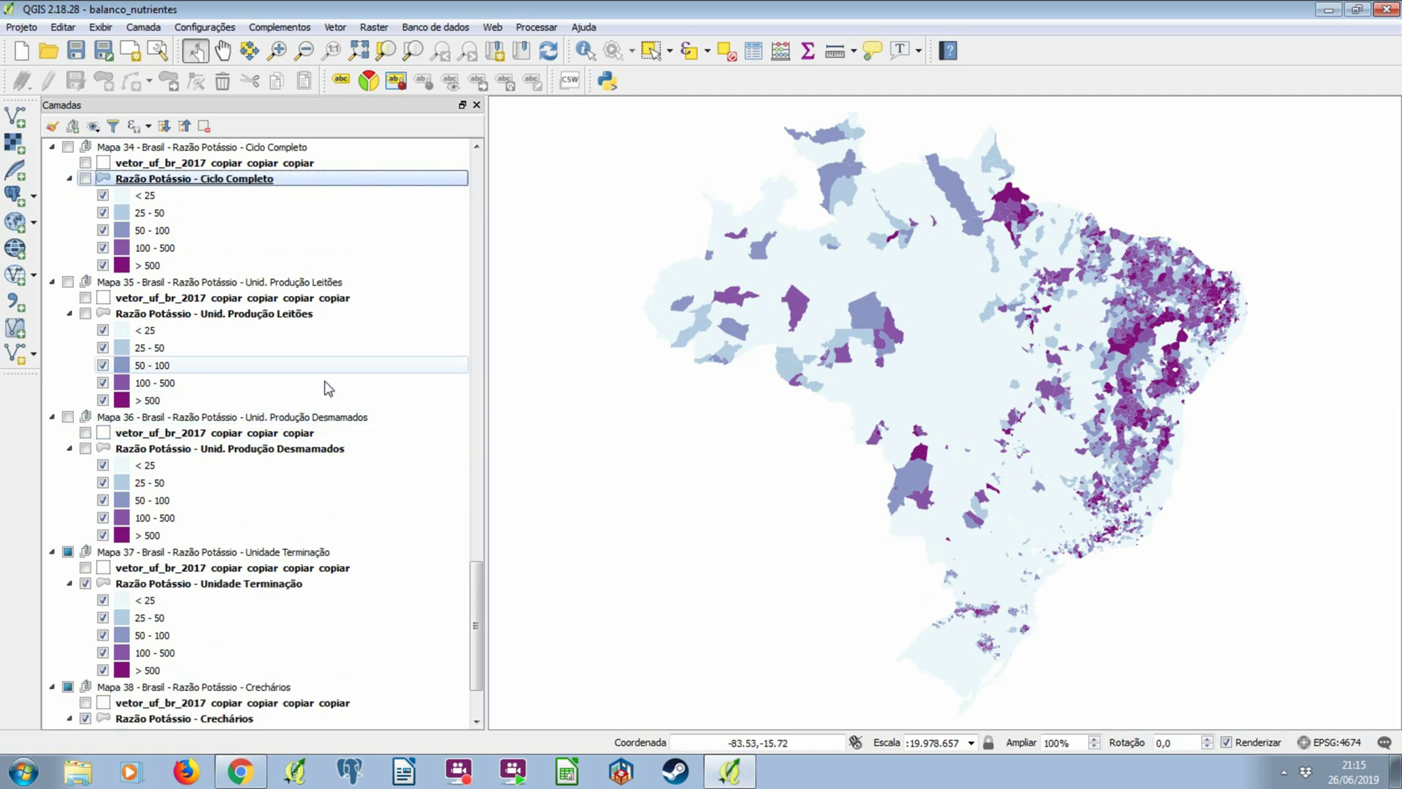
pyautogui.click(263, 314)
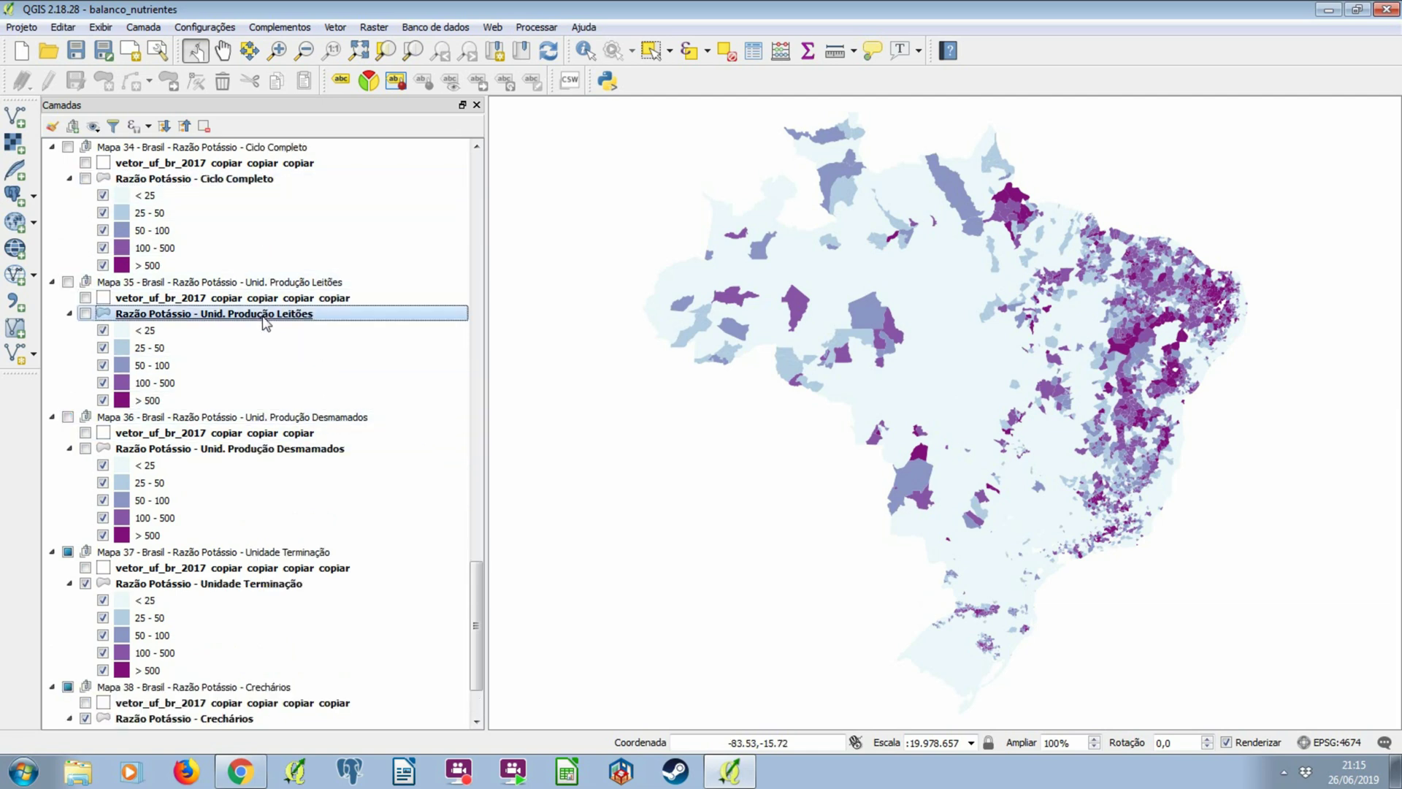
pyautogui.scroll(-2, 267, 338)
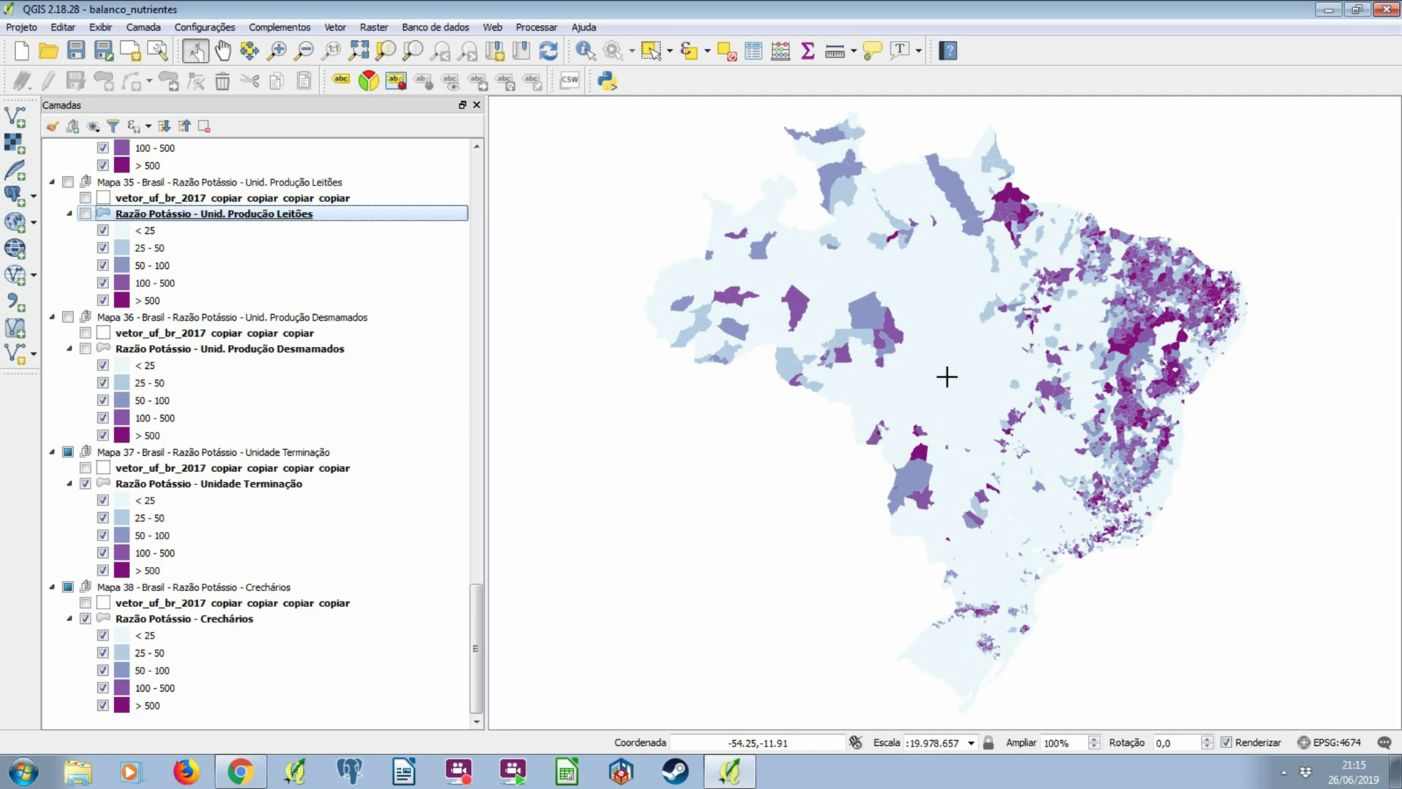
pyautogui.click(221, 622)
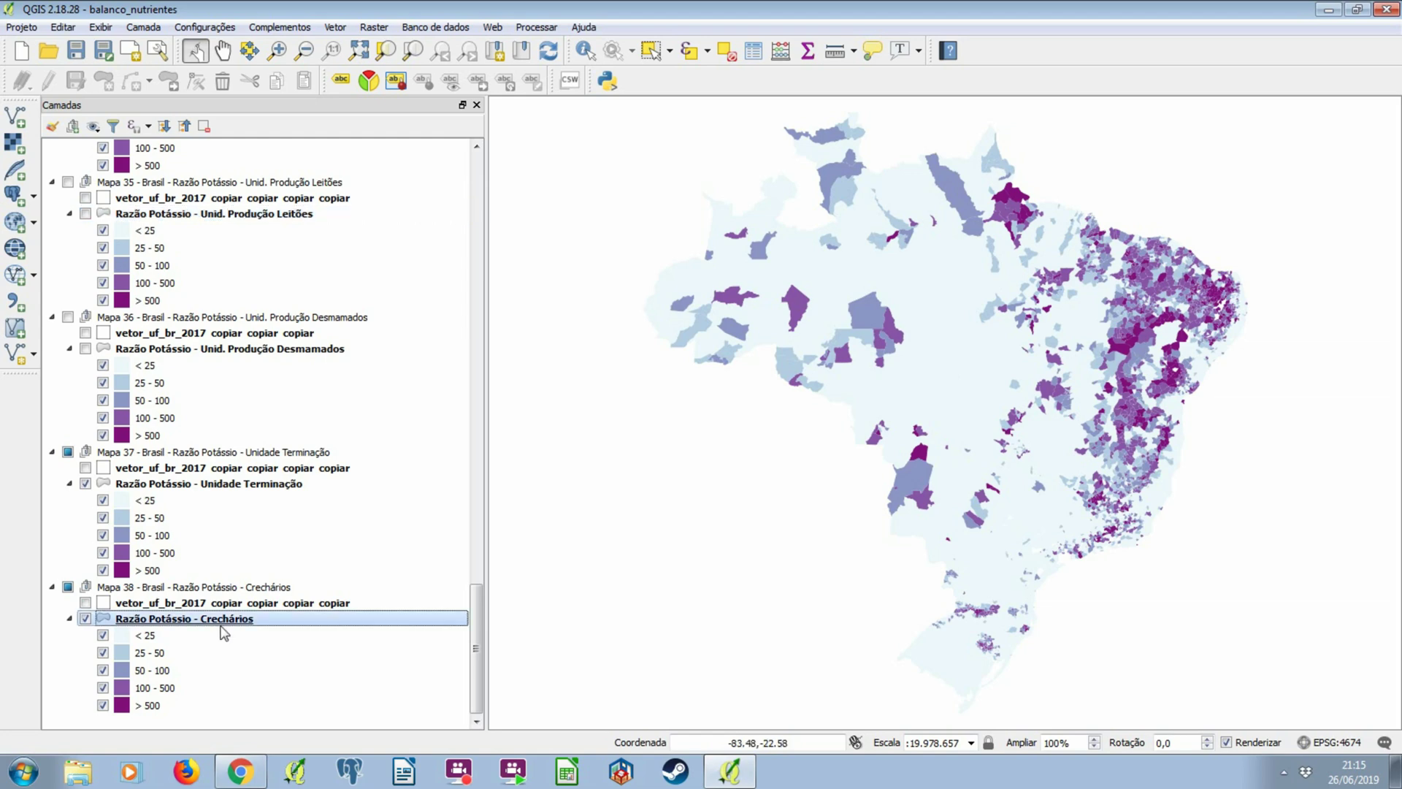
# Show Razão Potássio - Ciclo Completo of Mapa 34 again and hide Razão Potássio - Unidade Terminação of Mapa 37.
pyautogui.scroll(1, 88, 314)
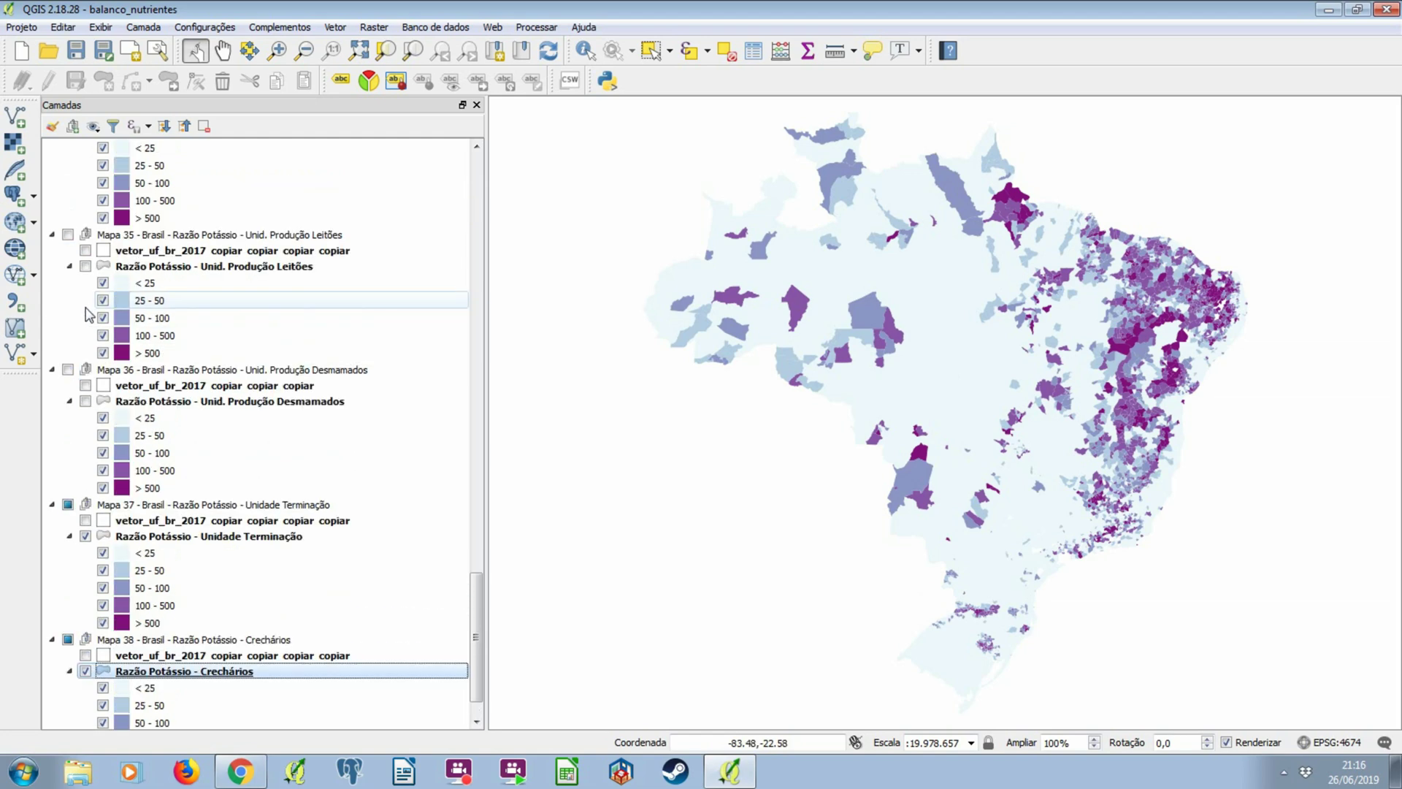
pyautogui.scroll(3, 88, 314)
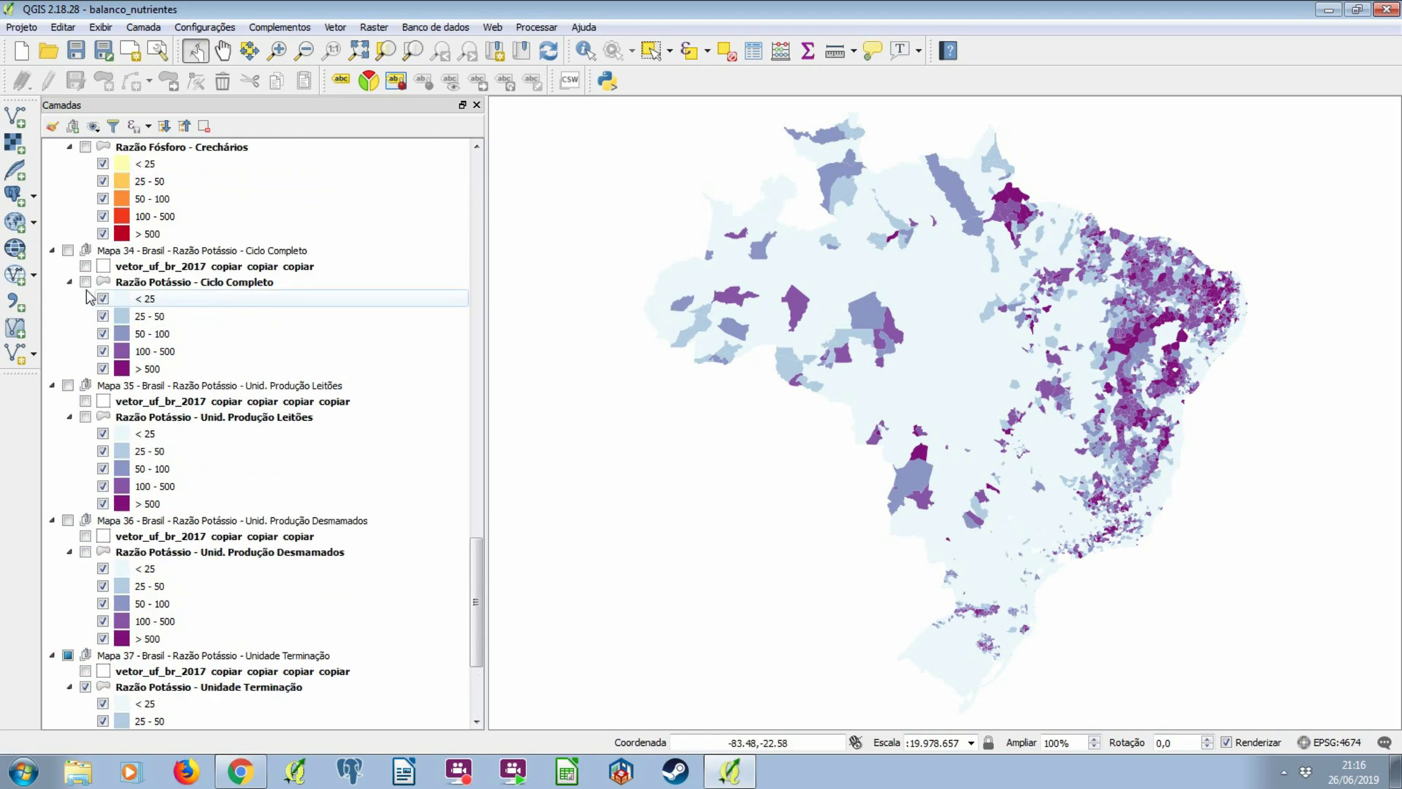
pyautogui.scroll(-4, 88, 295)
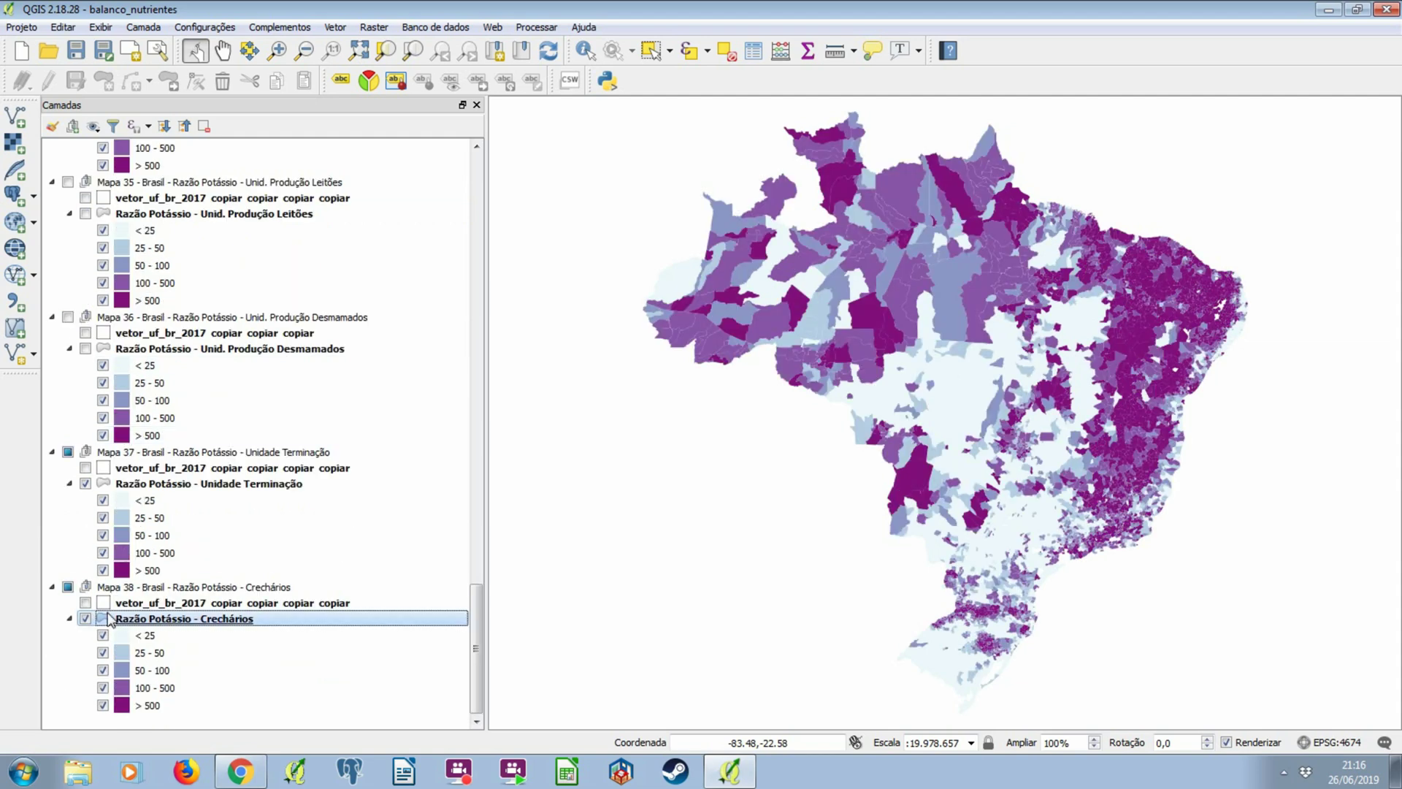
pyautogui.click(86, 484)
pyautogui.scroll(4, 87, 438)
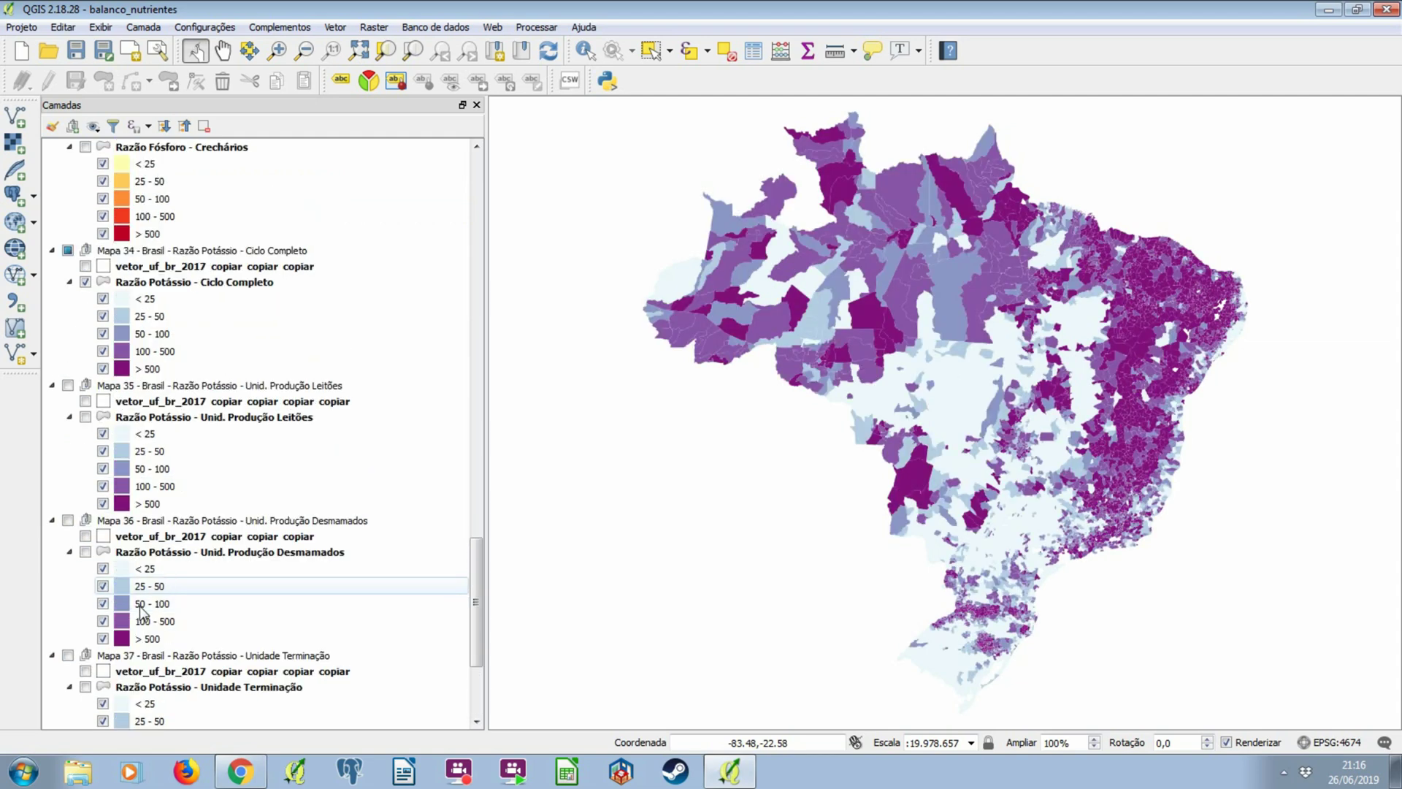
pyautogui.click(85, 282)
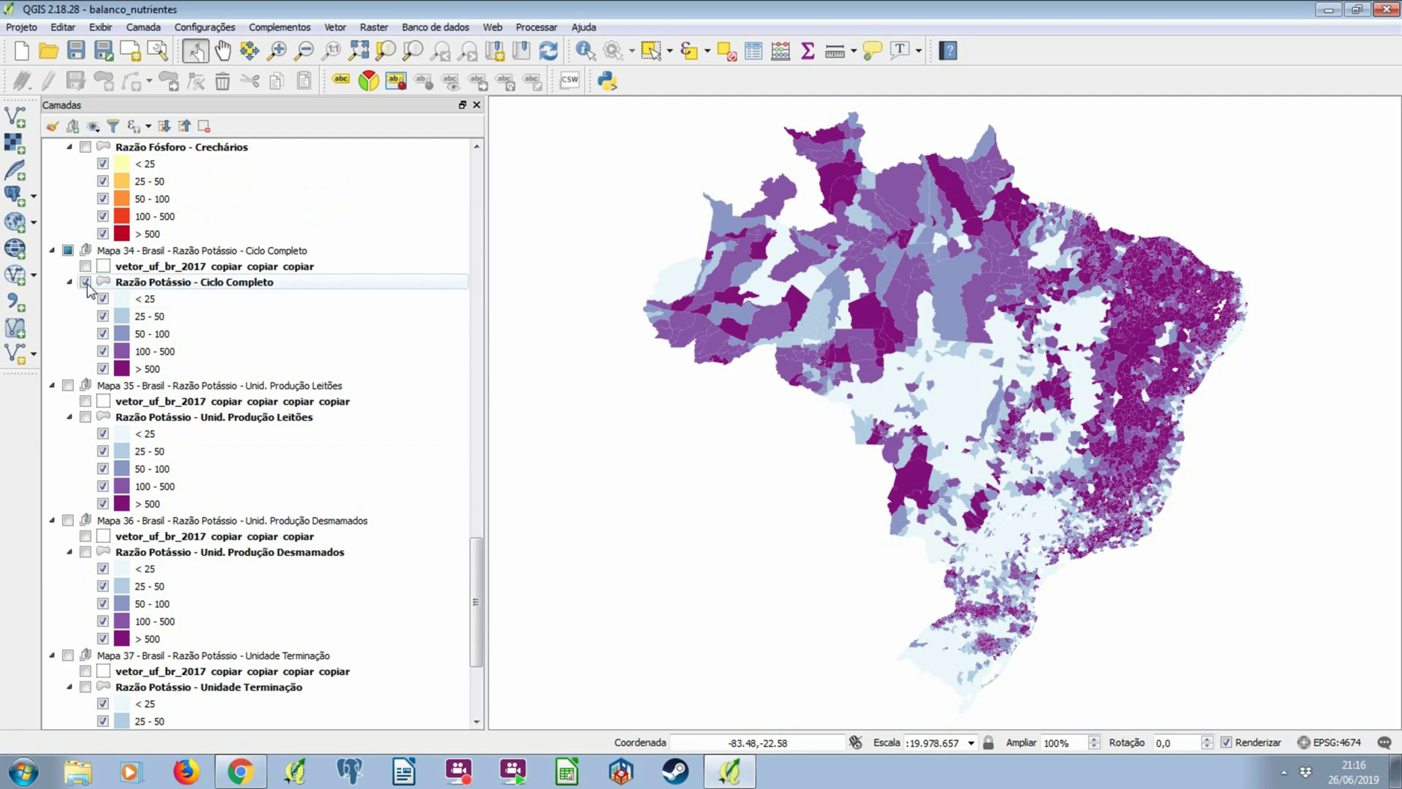
pyautogui.click(85, 282)
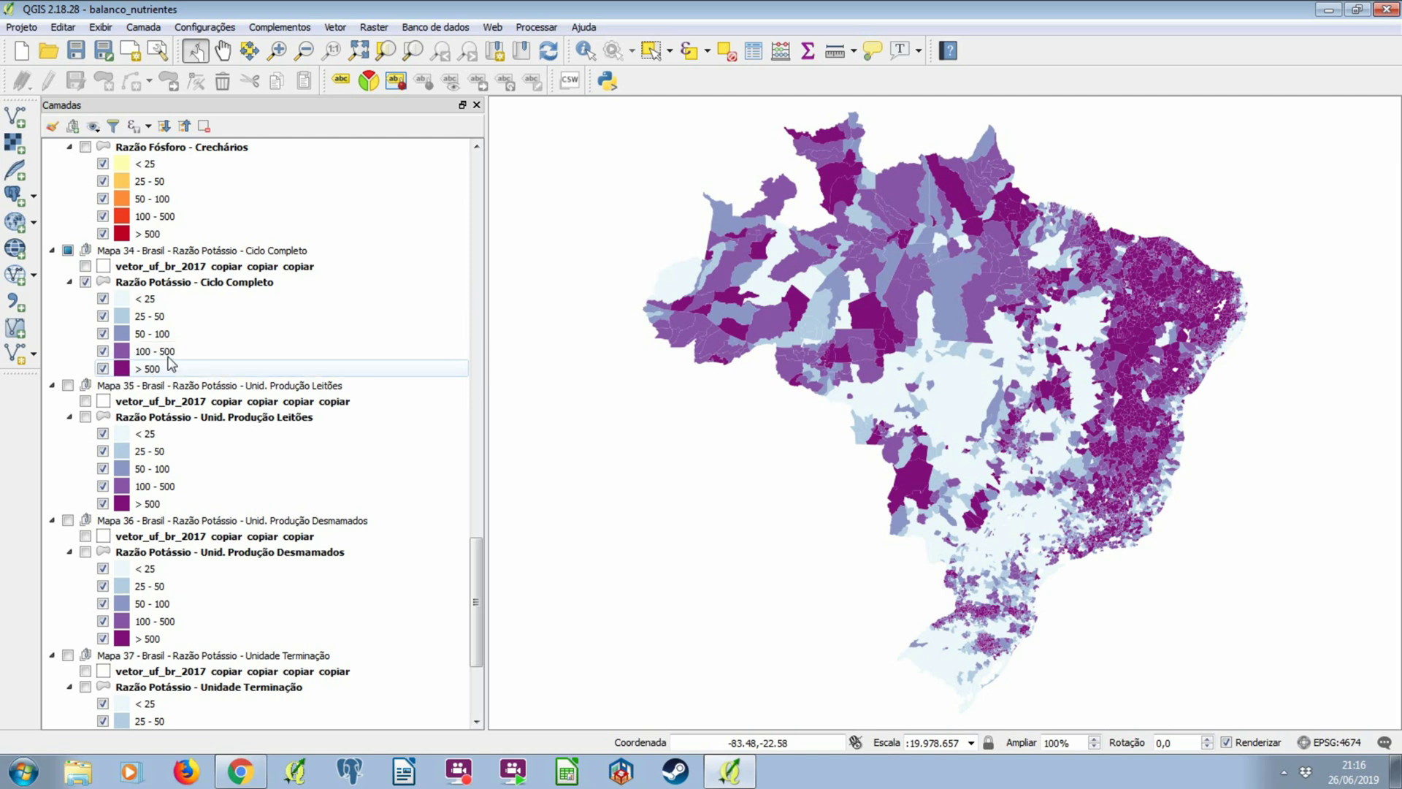
# Collapse all layer groups and hide the Mapa 34 and Mapa 38 potassium ratio groups.
pyautogui.scroll(2, 162, 366)
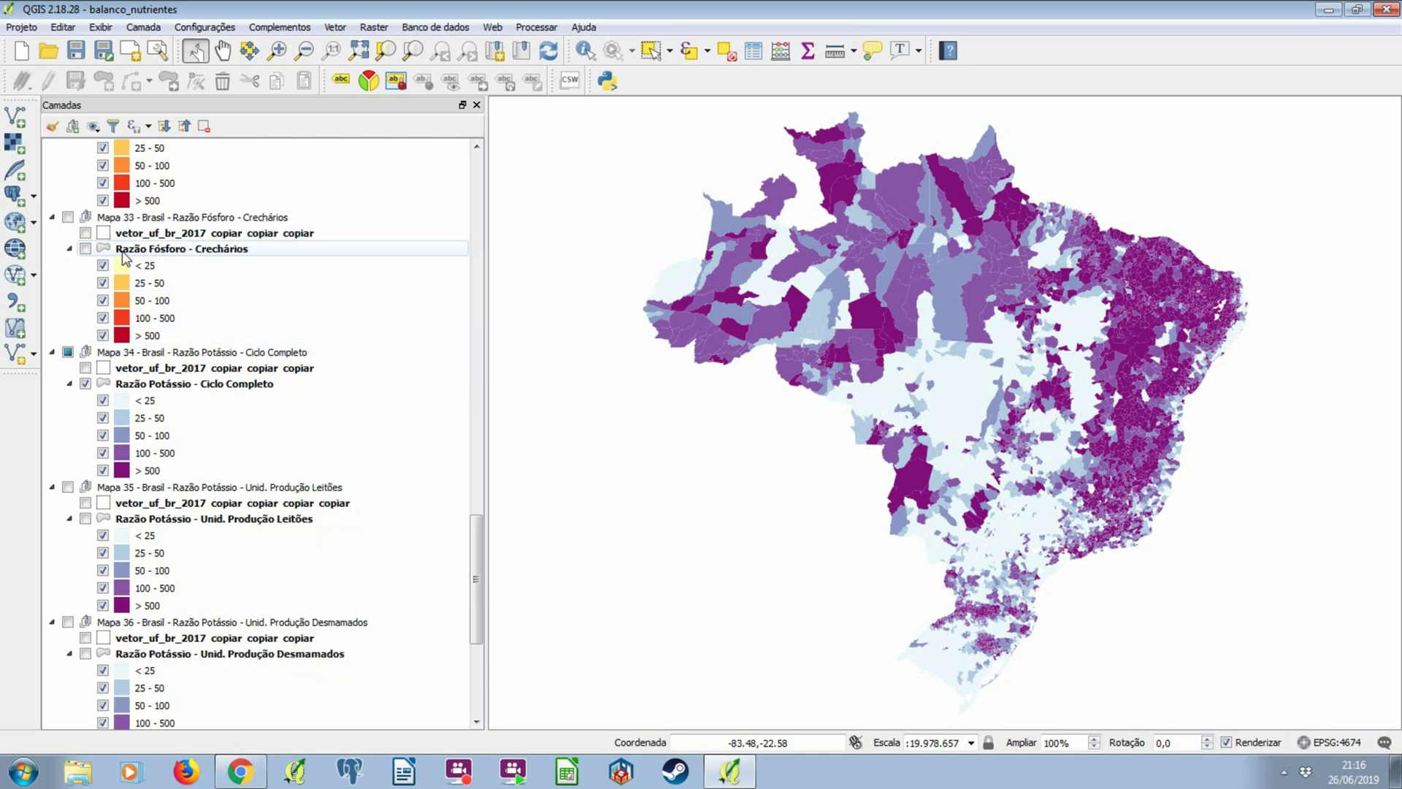
pyautogui.scroll(4, 167, 302)
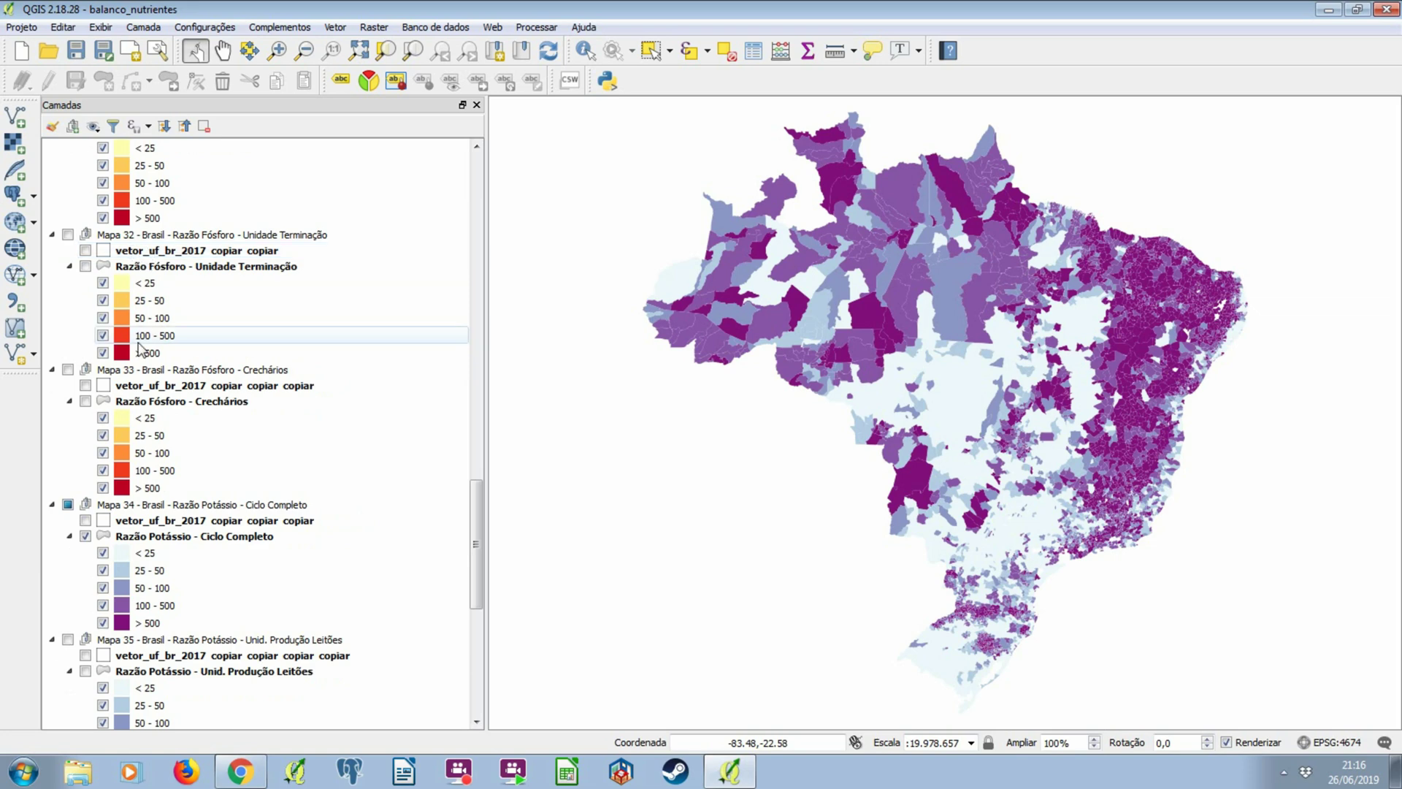
pyautogui.scroll(10, 168, 311)
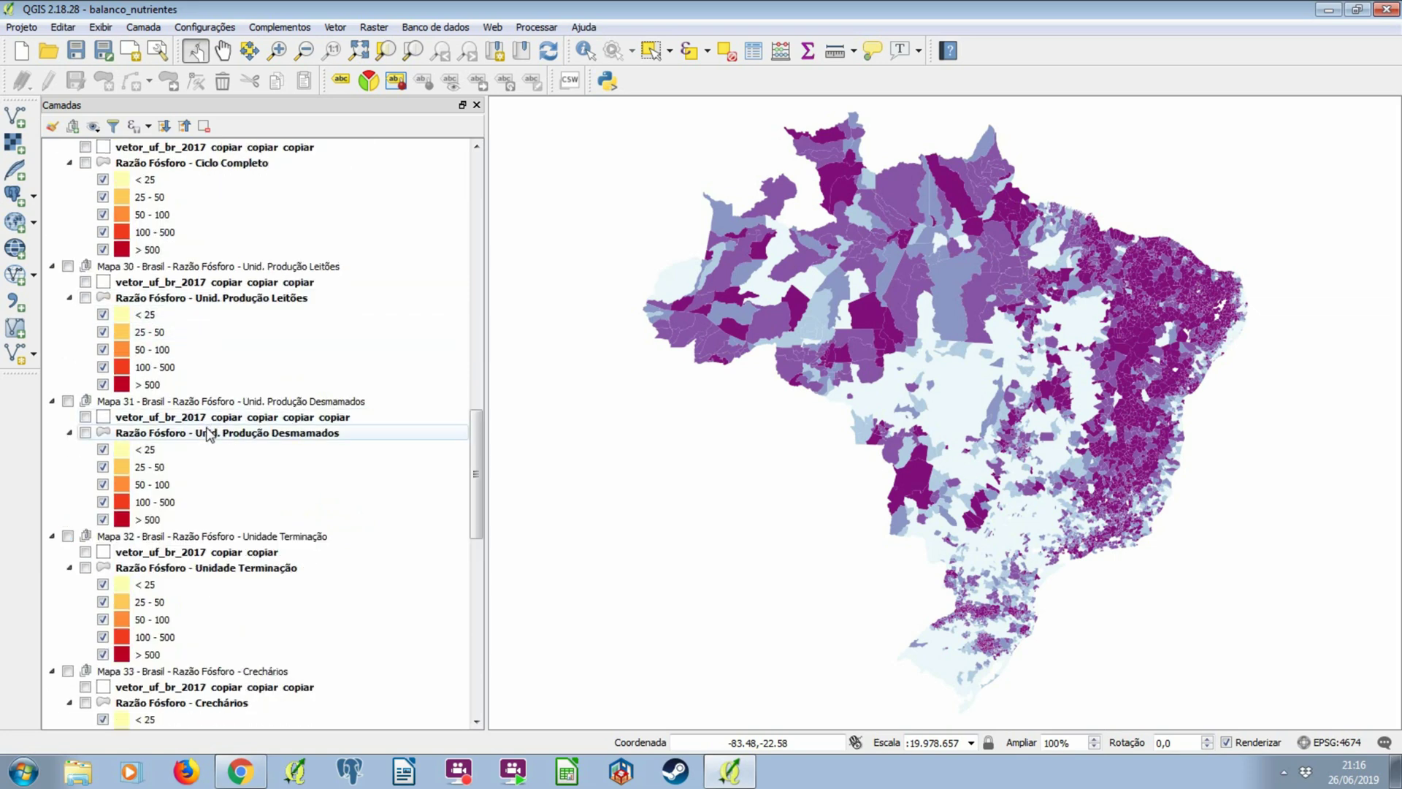
pyautogui.click(185, 125)
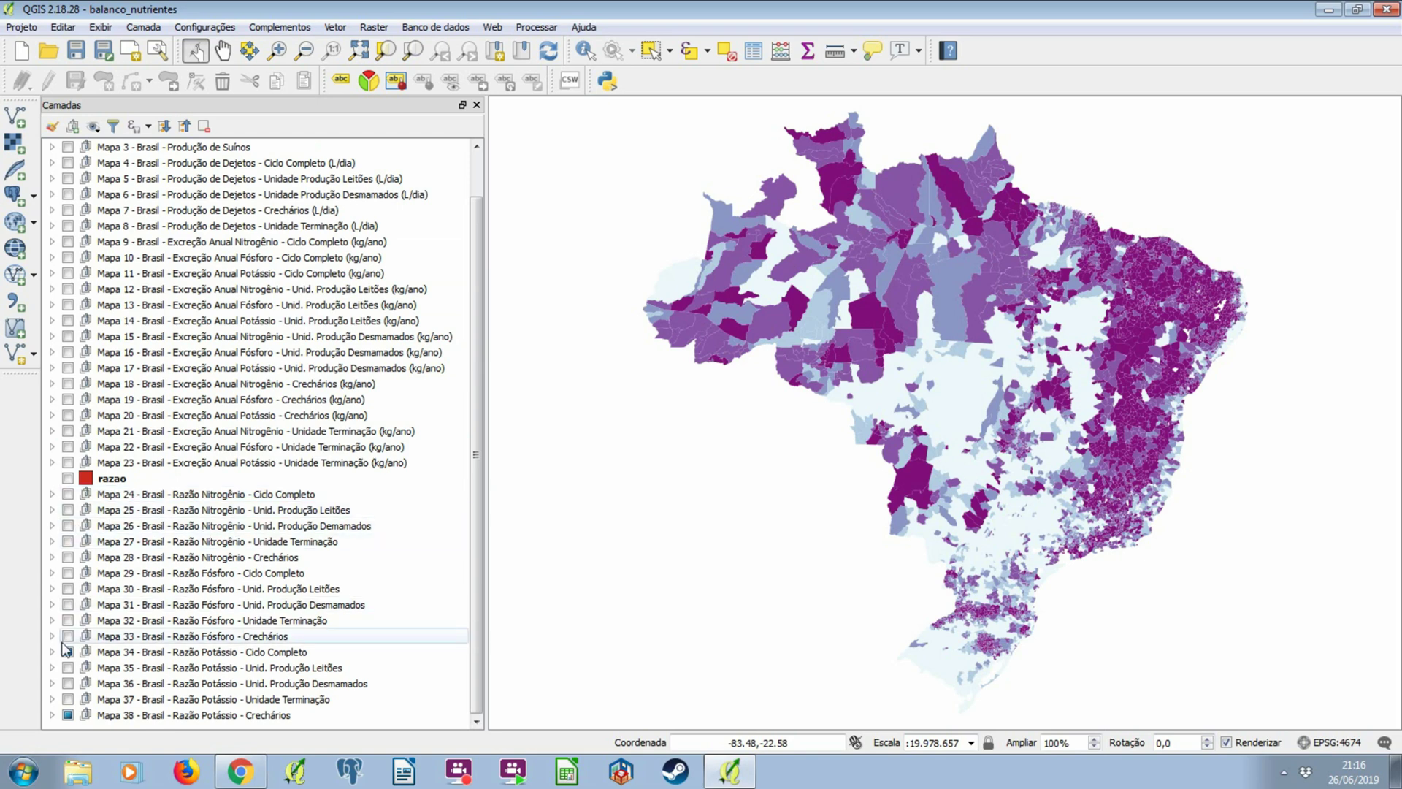
pyautogui.click(67, 651)
pyautogui.click(68, 651)
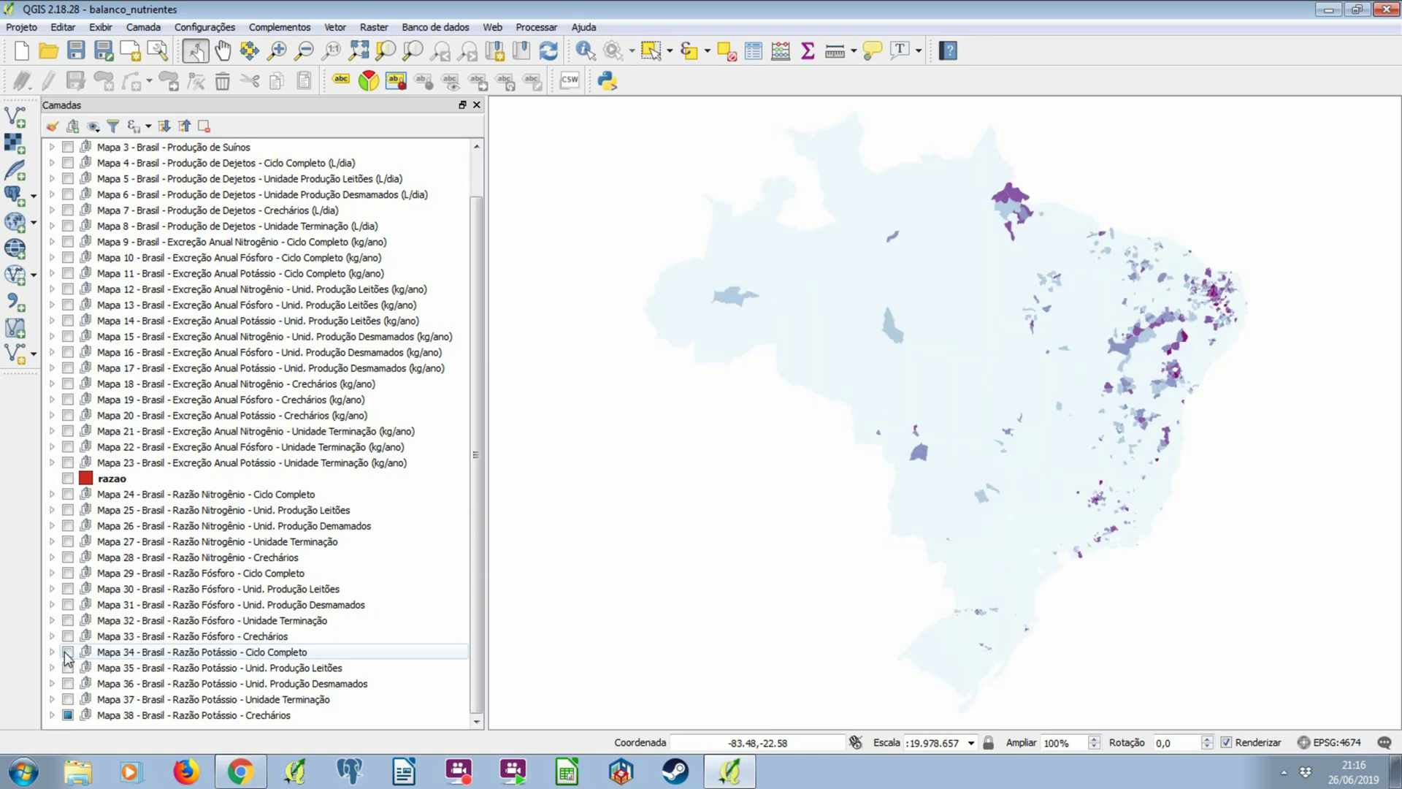
pyautogui.click(67, 715)
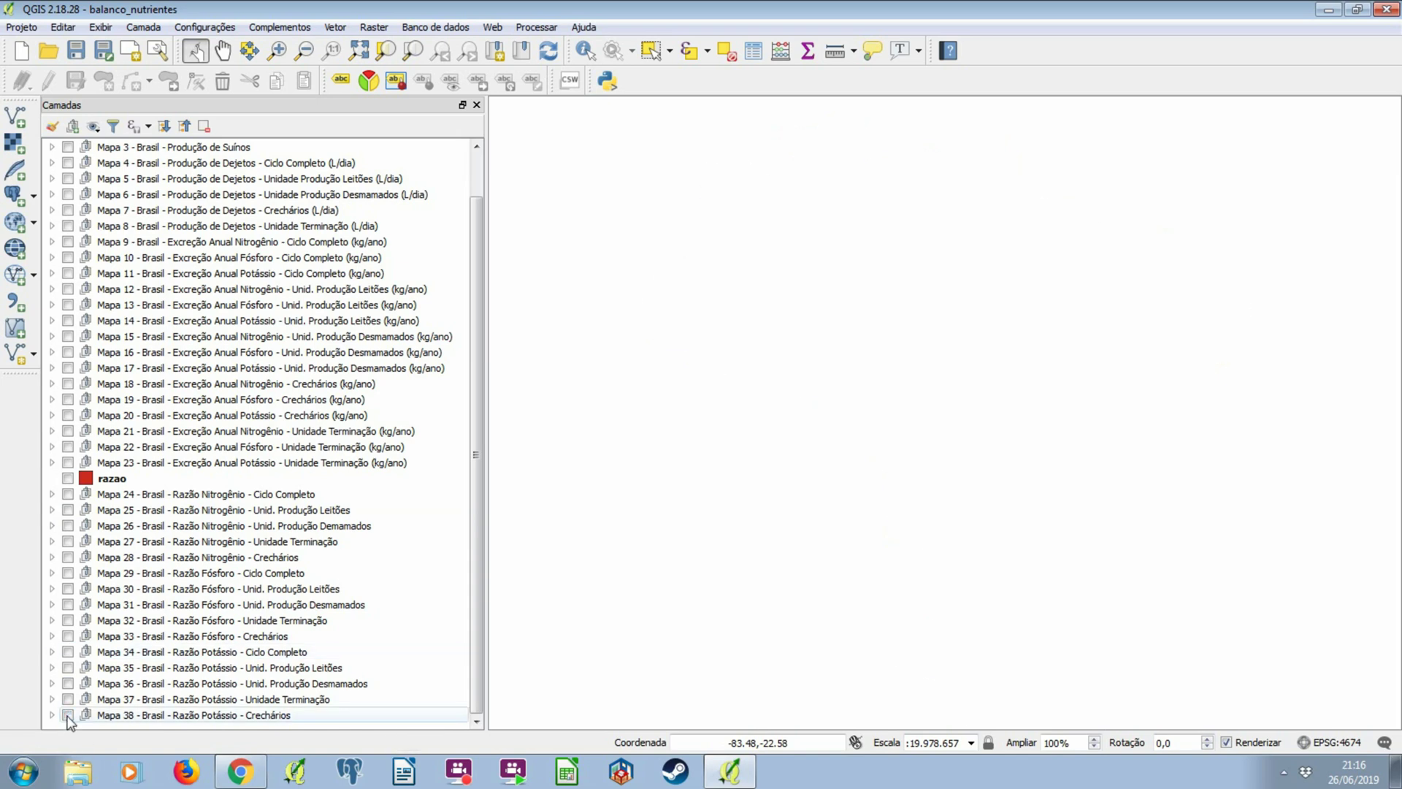
# Expand Mapa 24 and display its state boundaries layer together with Razão Nitrogênio - Ciclo Completo.
pyautogui.click(51, 495)
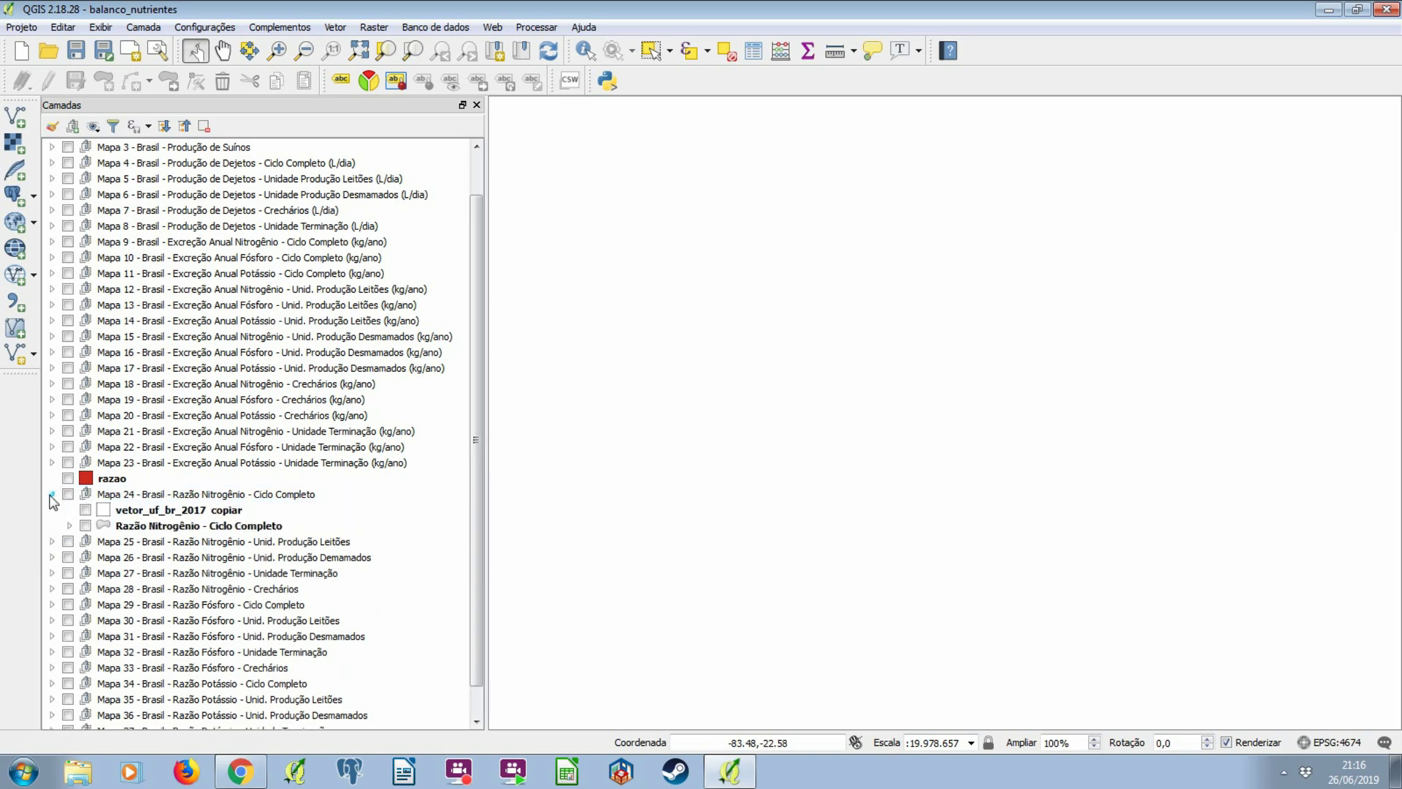
pyautogui.click(85, 510)
pyautogui.click(85, 526)
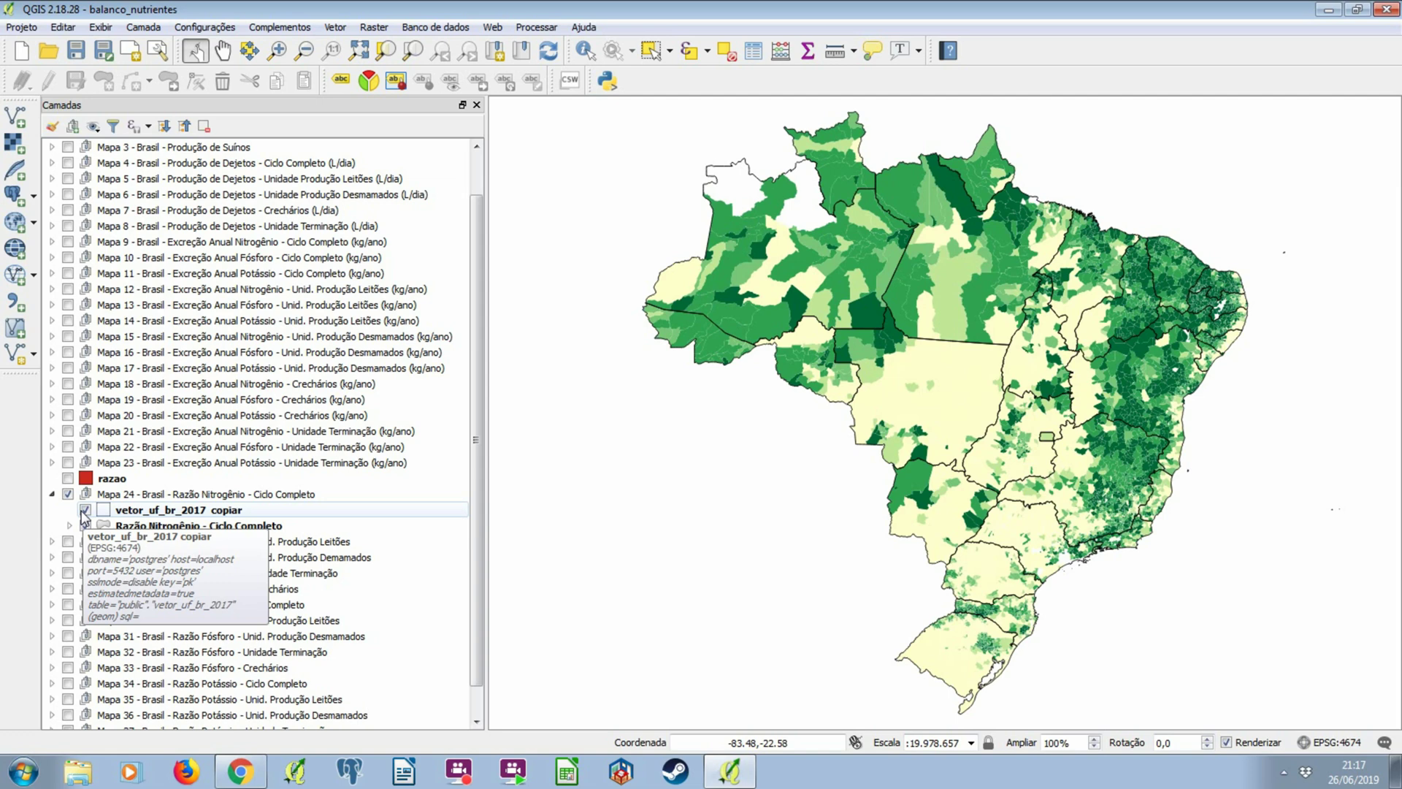
# Inspect the graduated style column and classes of the Razão Nitrogênio - Ciclo Completo layer, leaving its properties without changes.
pyautogui.click(156, 527)
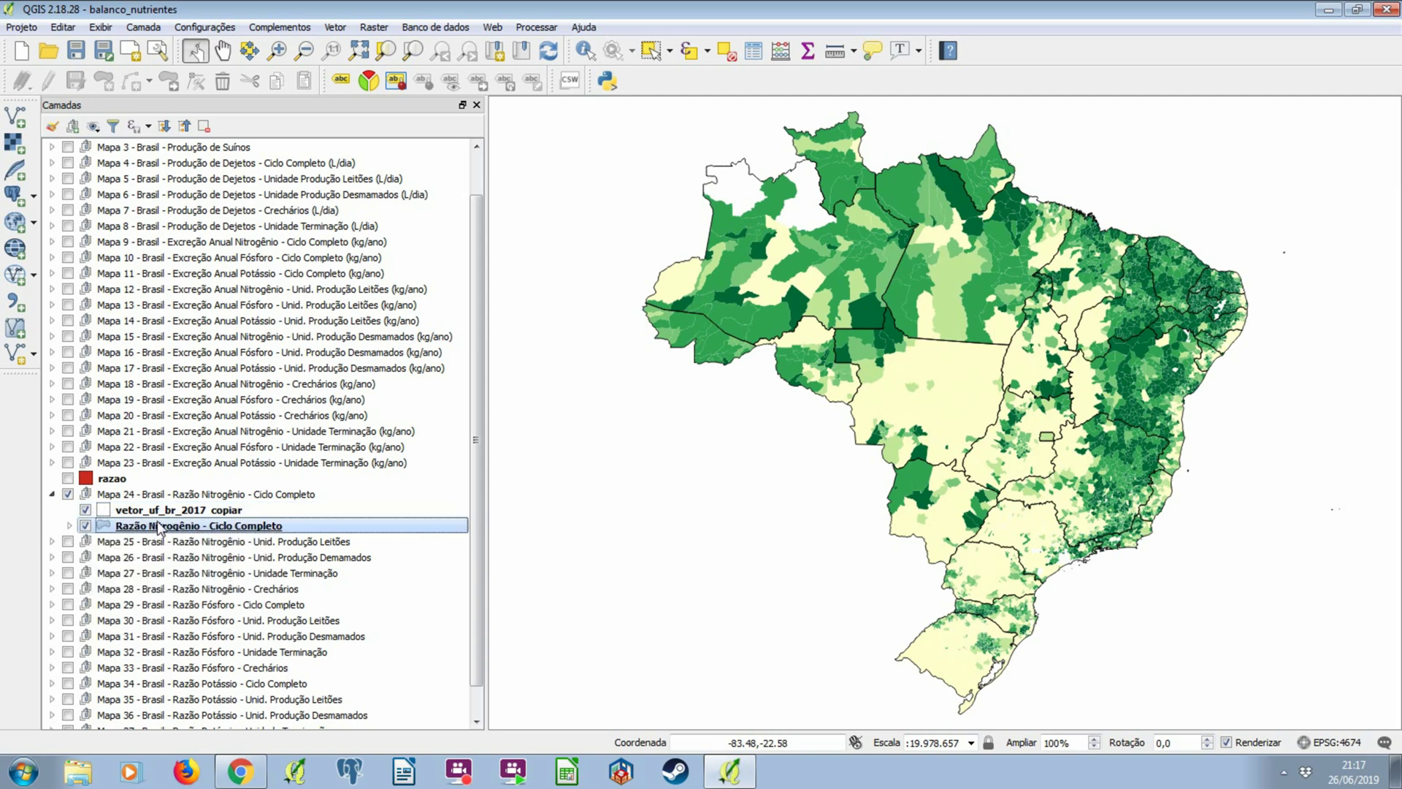
pyautogui.moveTo(156, 529)
pyautogui.doubleClick(287, 518)
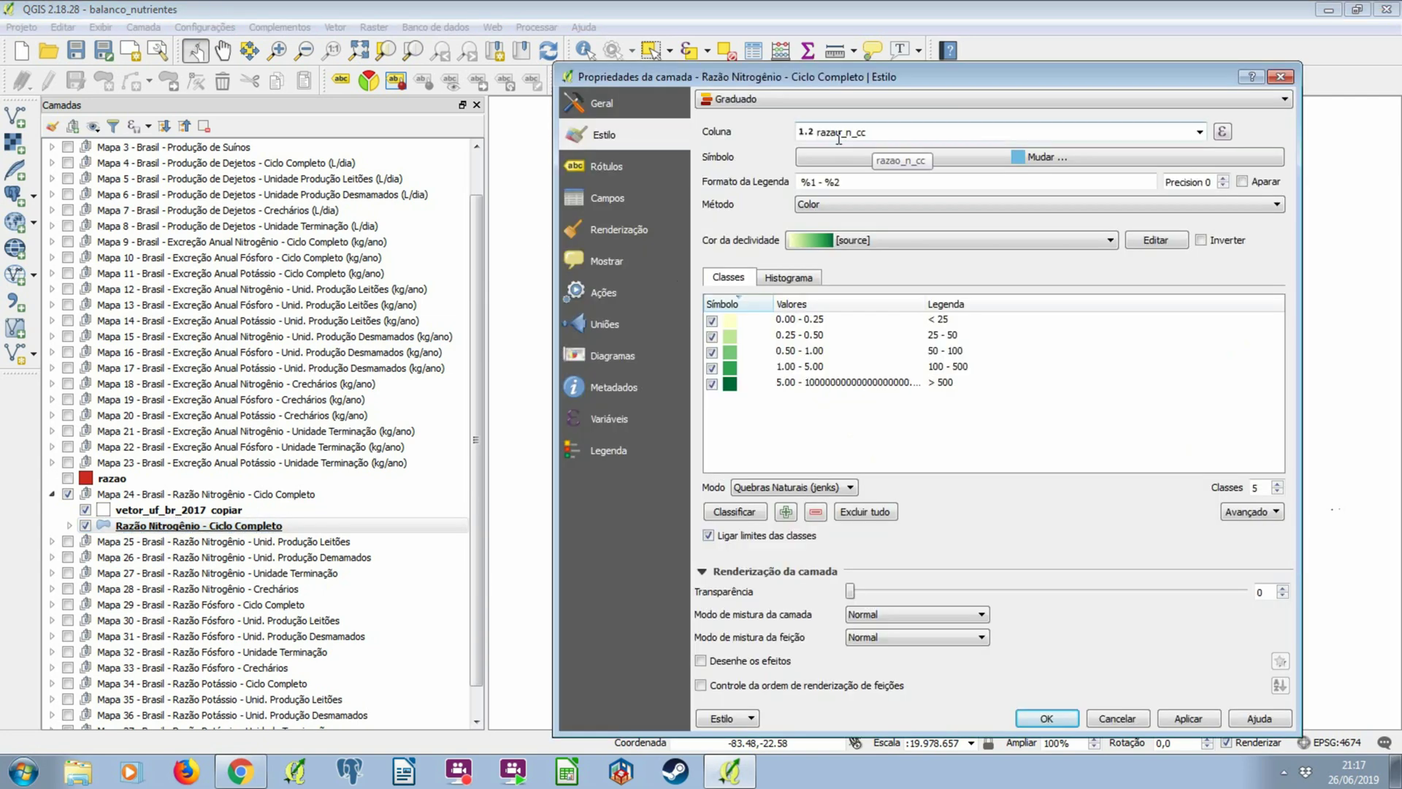
pyautogui.click(1279, 77)
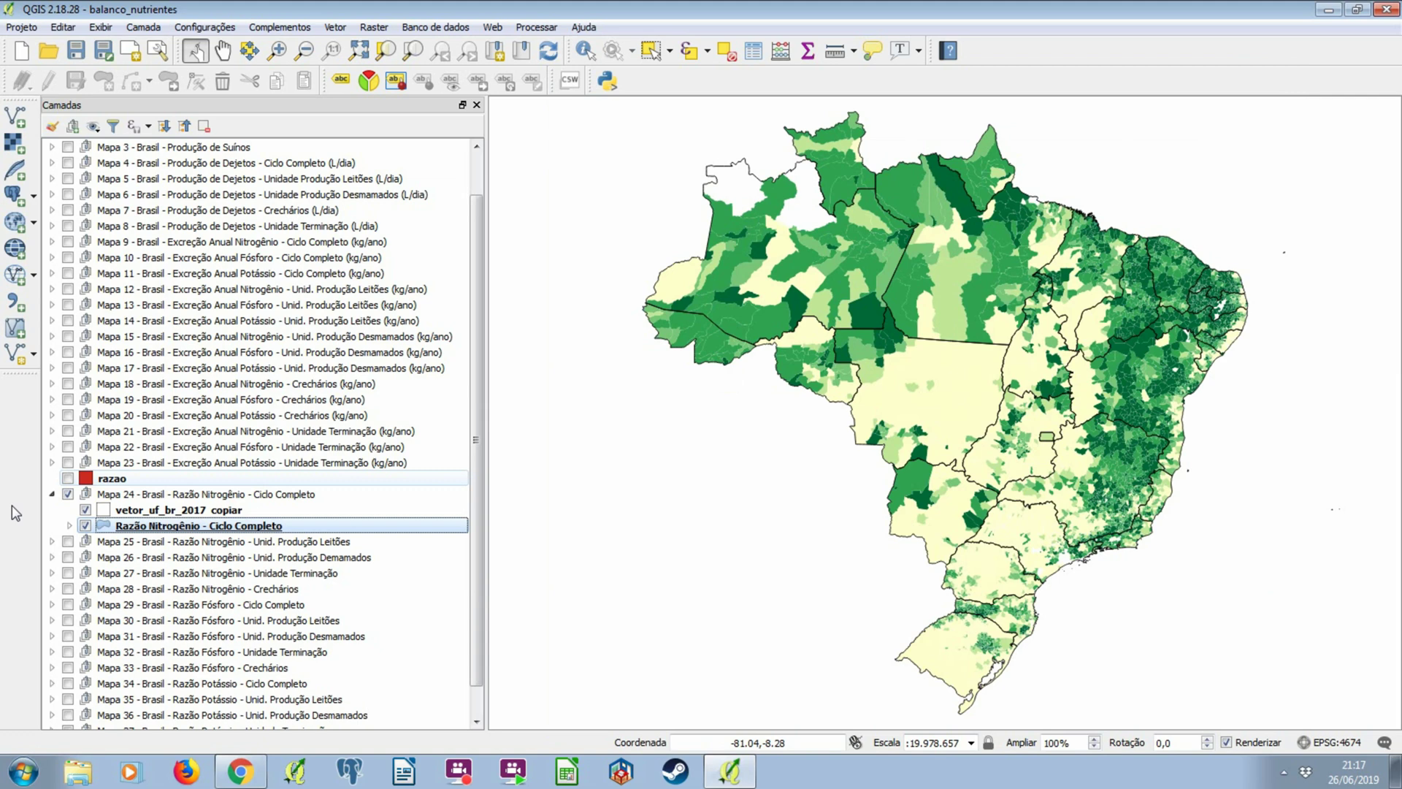
# Expand Mapa 25 and inspect the graduated style column of its Razão Nitrogênio - Unid. Produção Leitões layer.
pyautogui.click(51, 541)
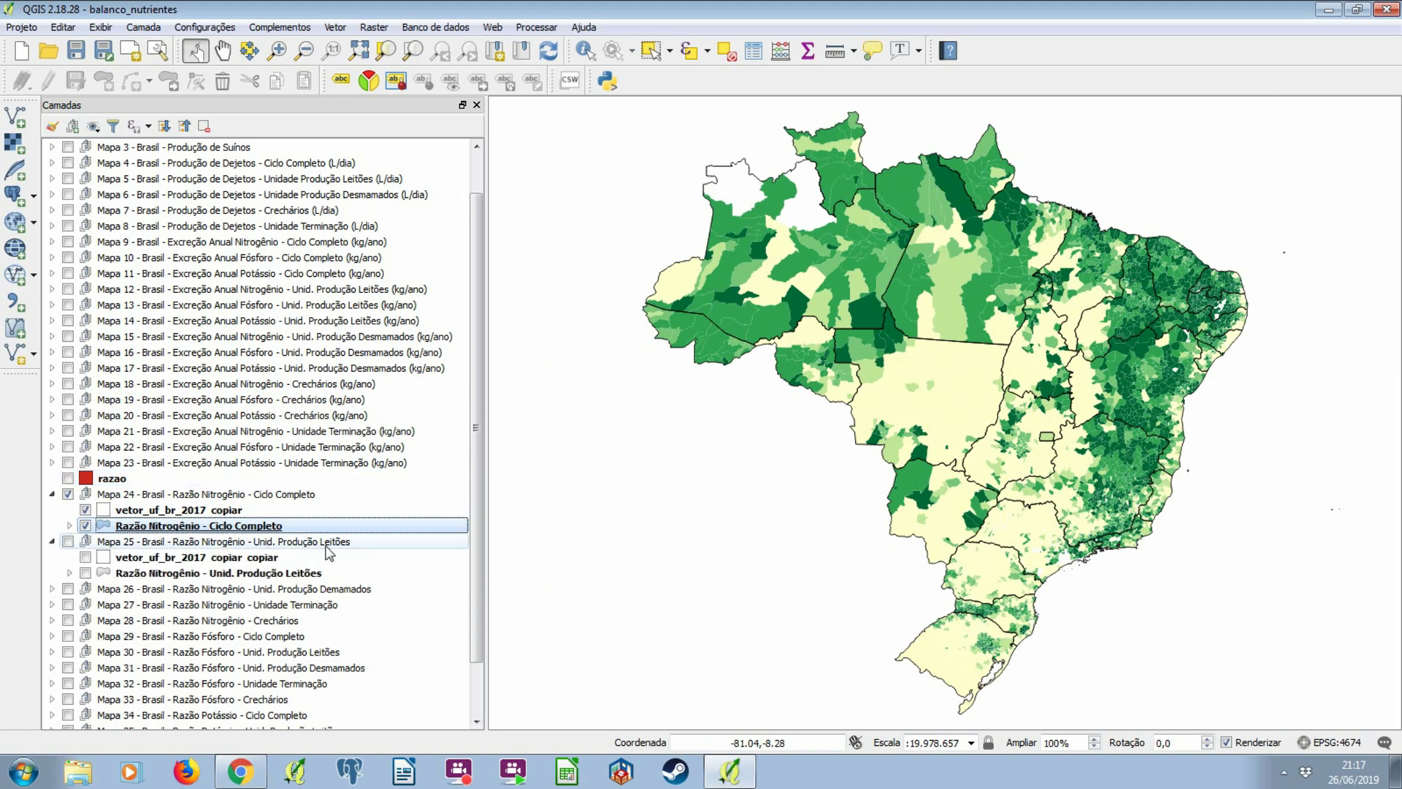
pyautogui.click(235, 575)
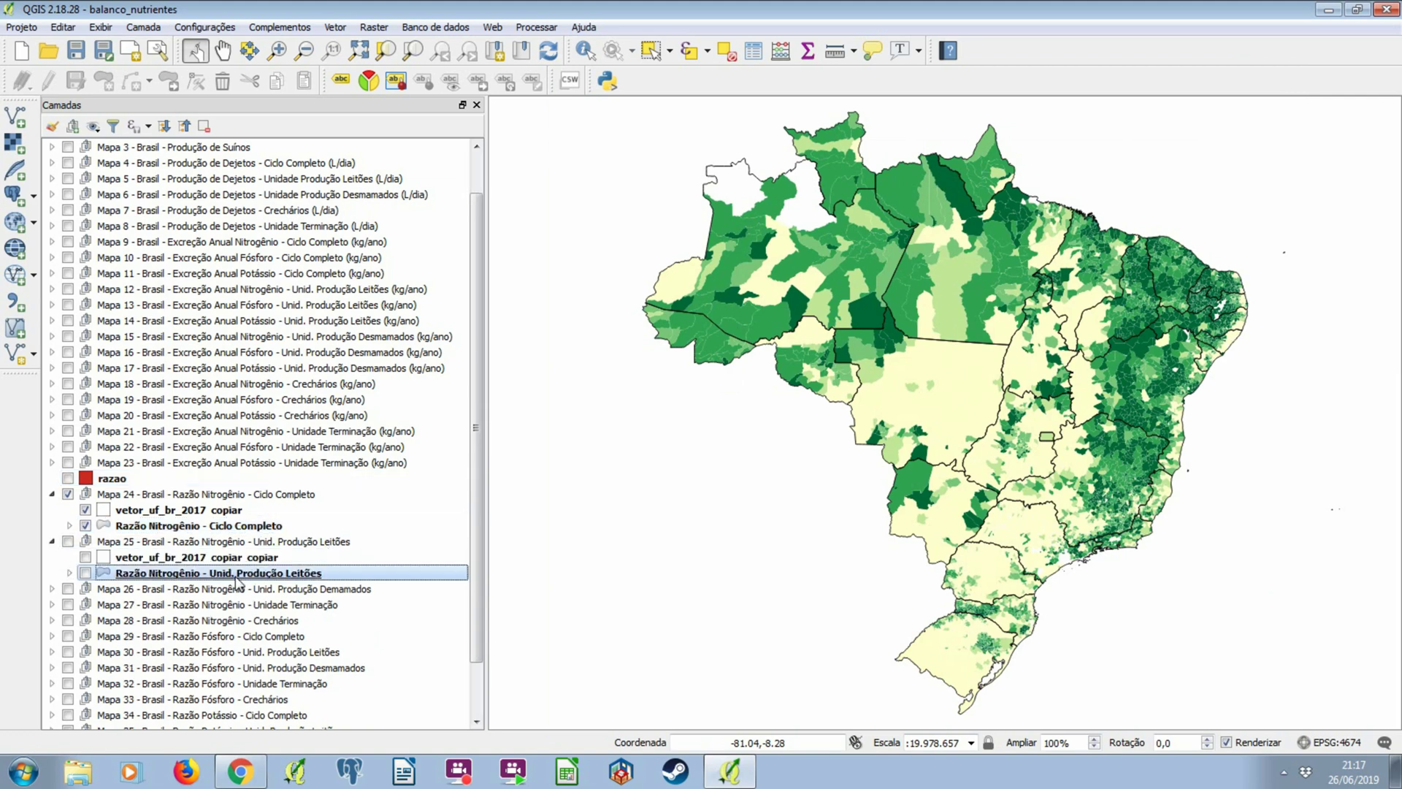
pyautogui.doubleClick(235, 575)
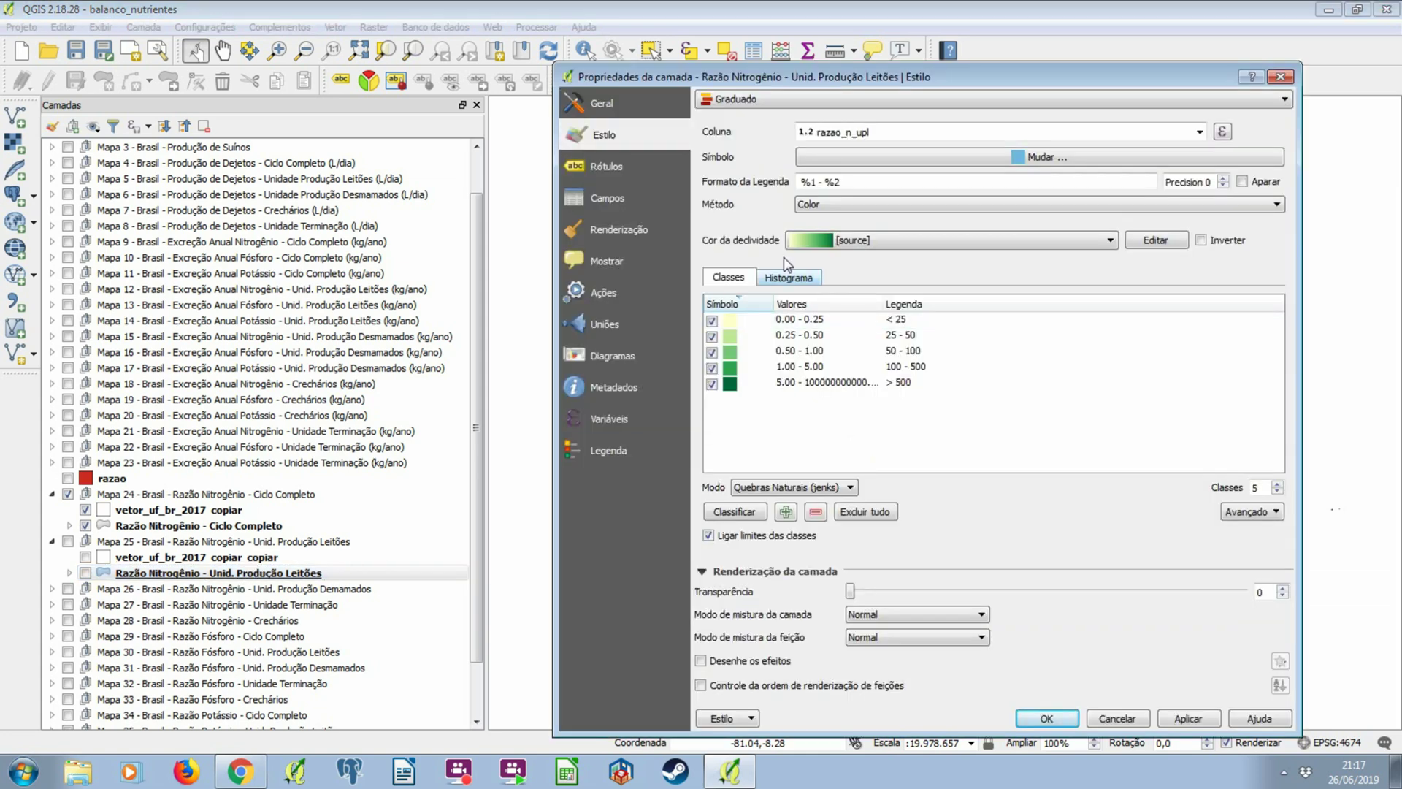
pyautogui.moveTo(855, 132); pyautogui.dragTo(886, 179)
pyautogui.click(441, 402)
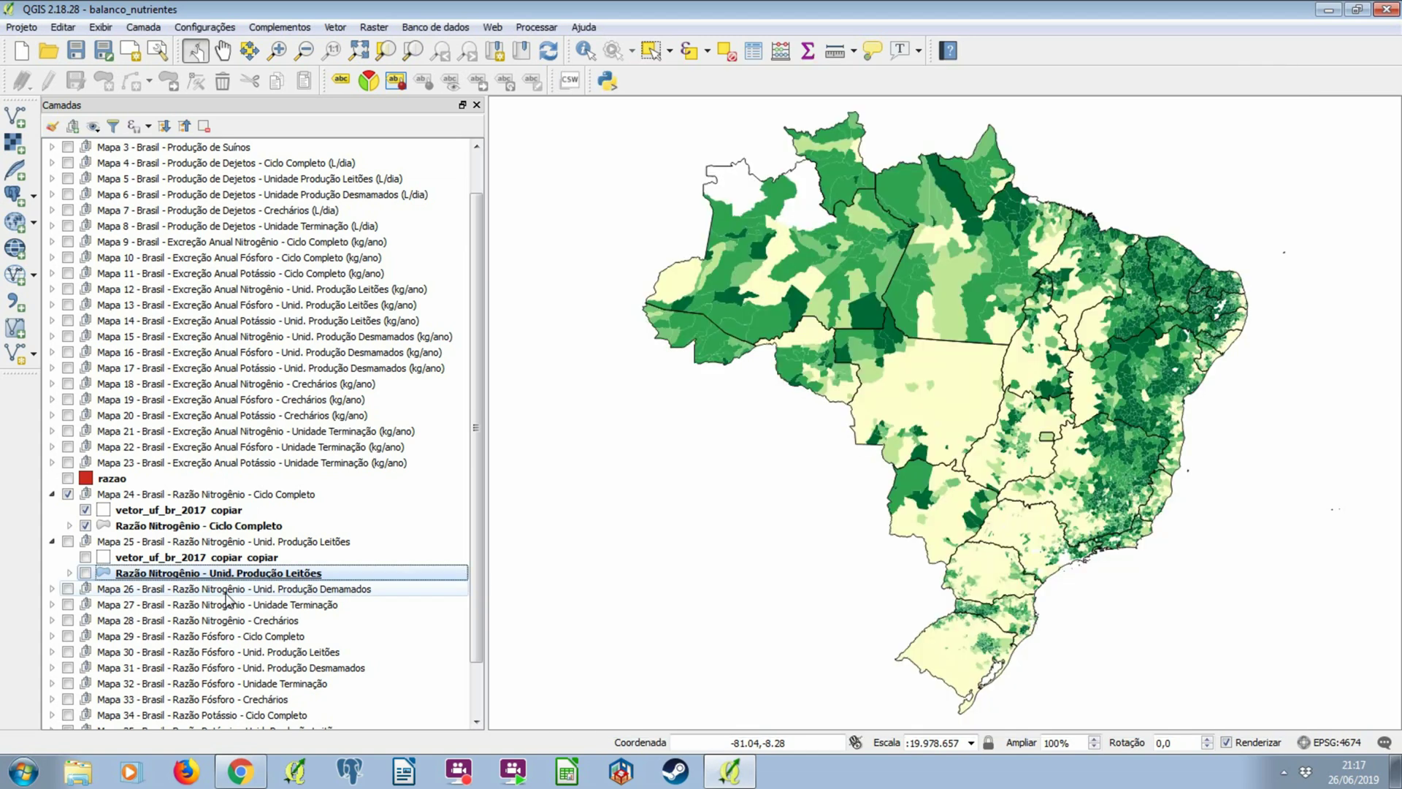
# Go past Mapa 26 and 27, expand Mapa 28 and inspect the style column of its Razão Nitrogênio - Crechários layer.
pyautogui.click(228, 590)
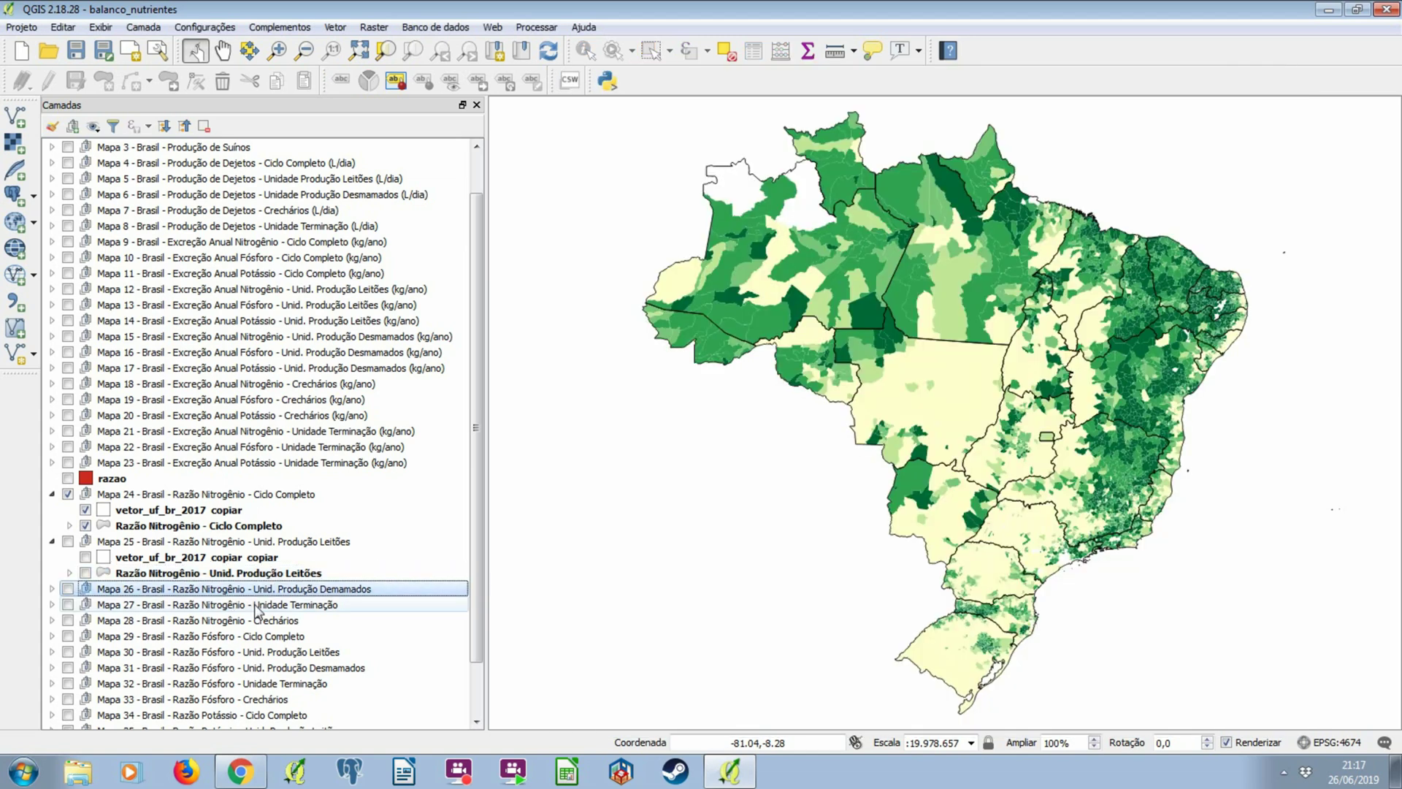
pyautogui.click(253, 605)
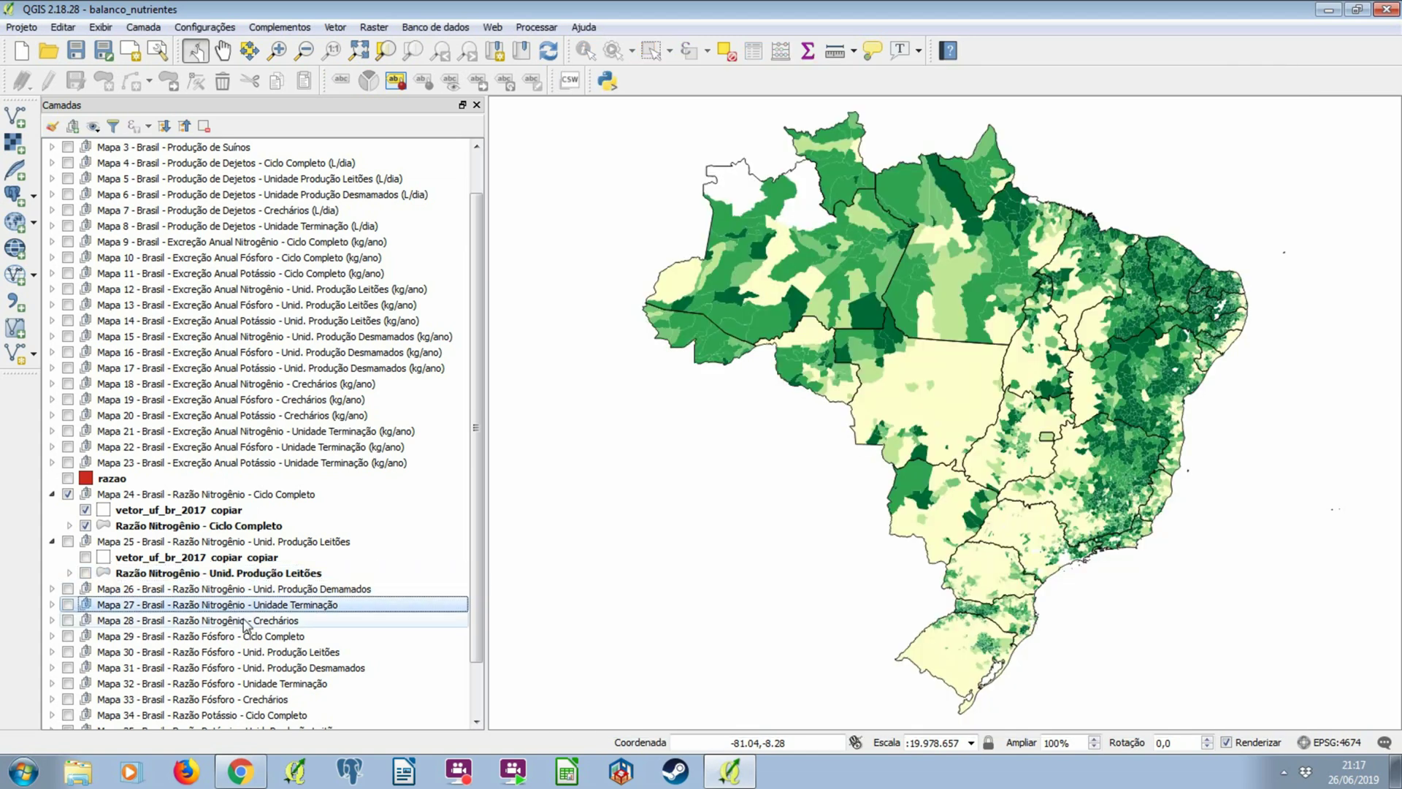
pyautogui.click(52, 620)
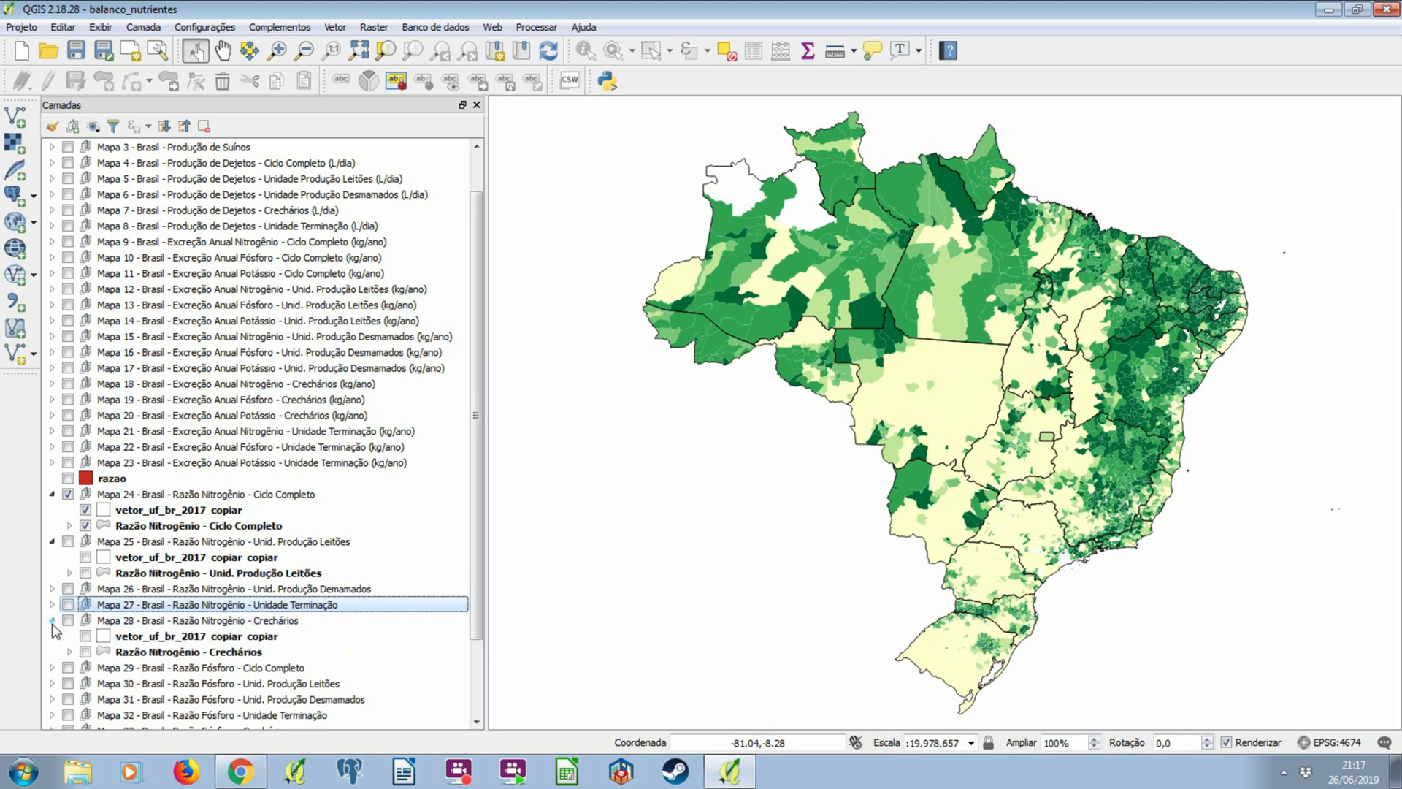
pyautogui.click(135, 653)
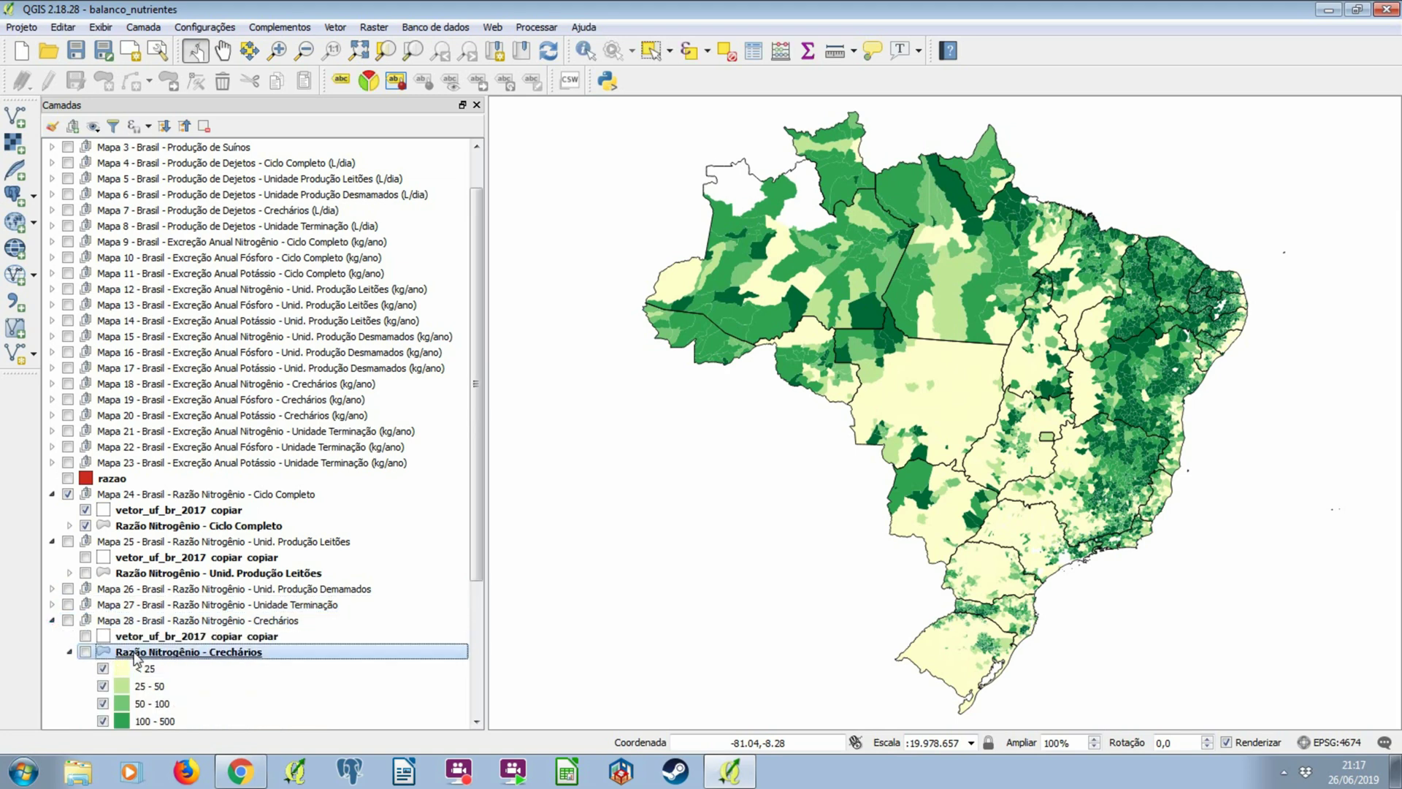
pyautogui.doubleClick(135, 654)
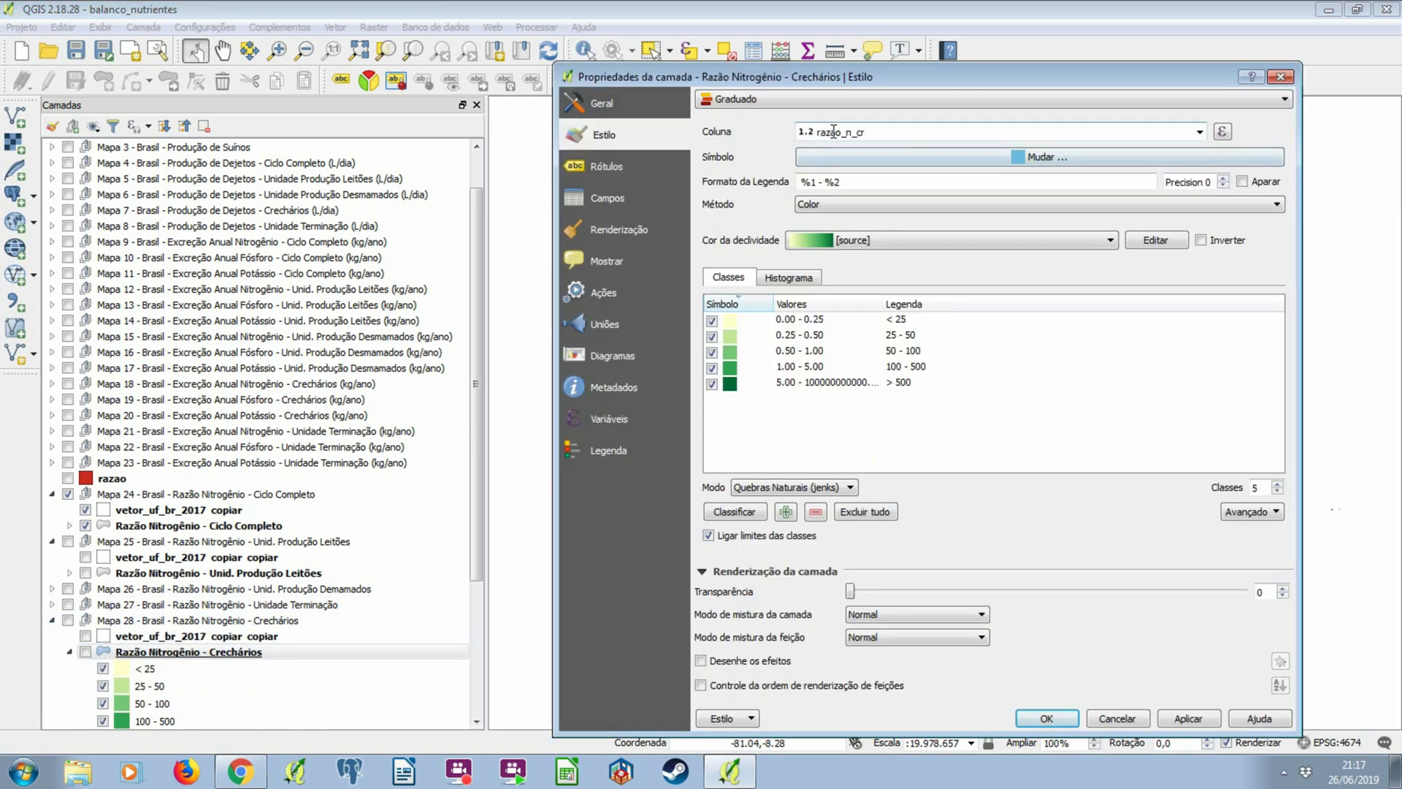
pyautogui.click(330, 484)
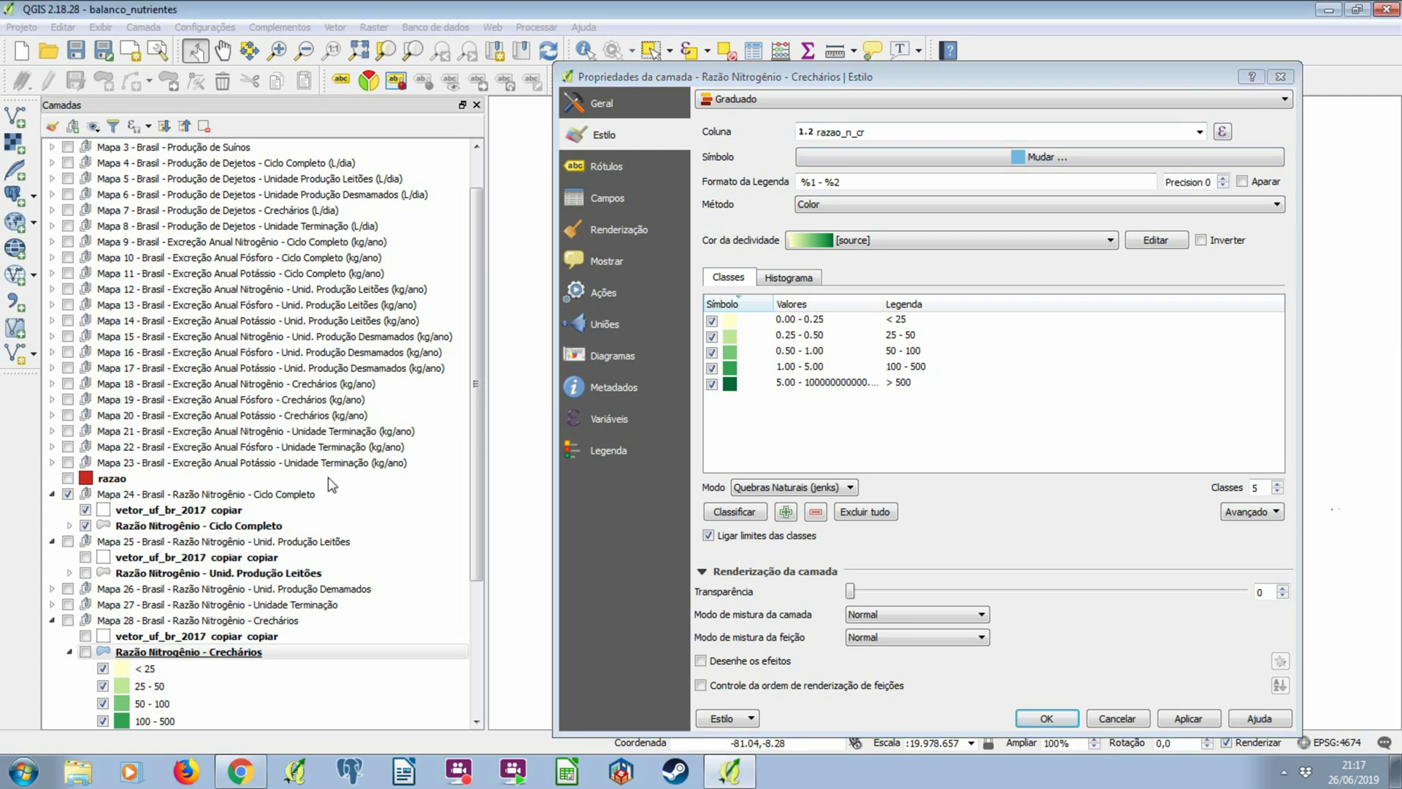
# Expand Mapa 29 and inspect the graduated style column of its Razão Fósforo - Ciclo Completo layer.
pyautogui.scroll(-4, 331, 484)
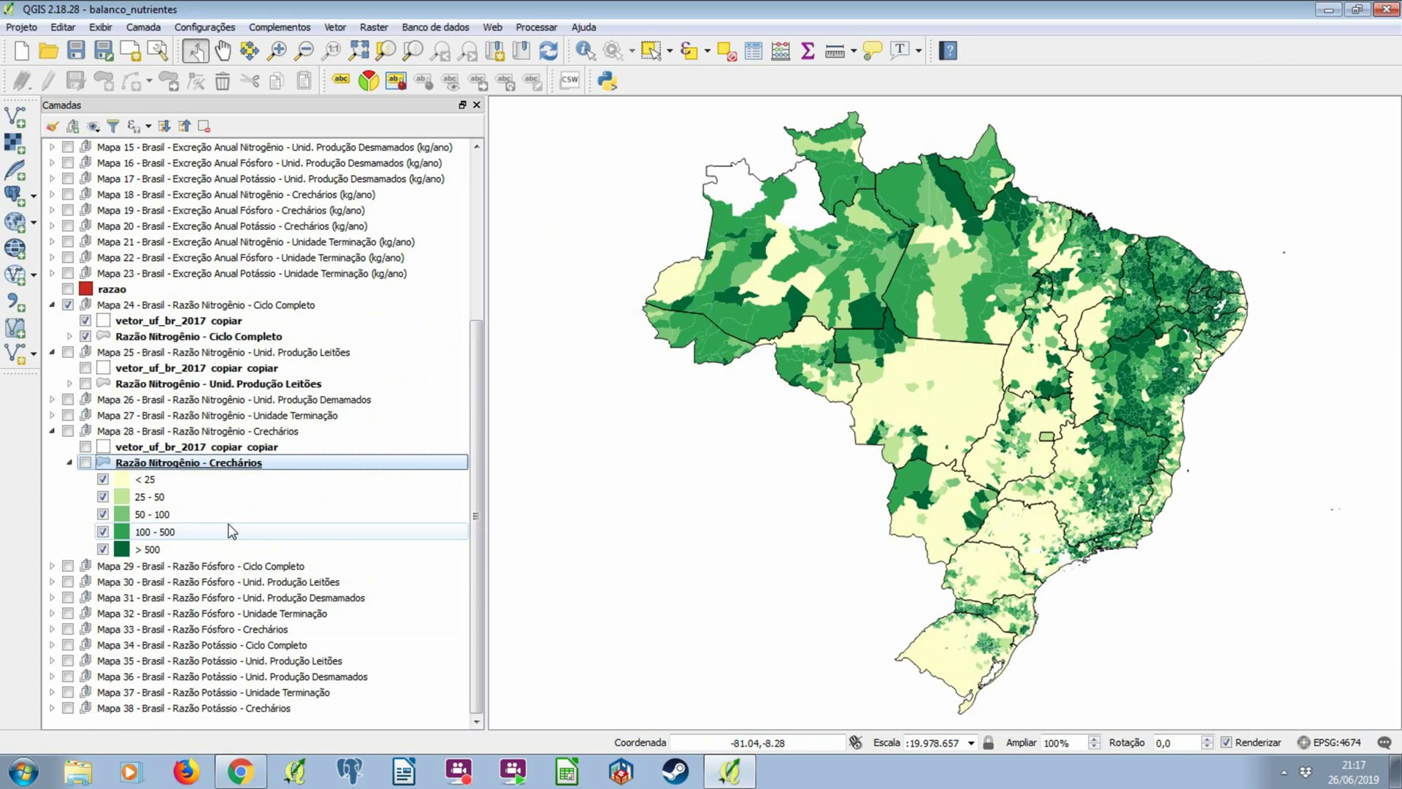
pyautogui.click(139, 601)
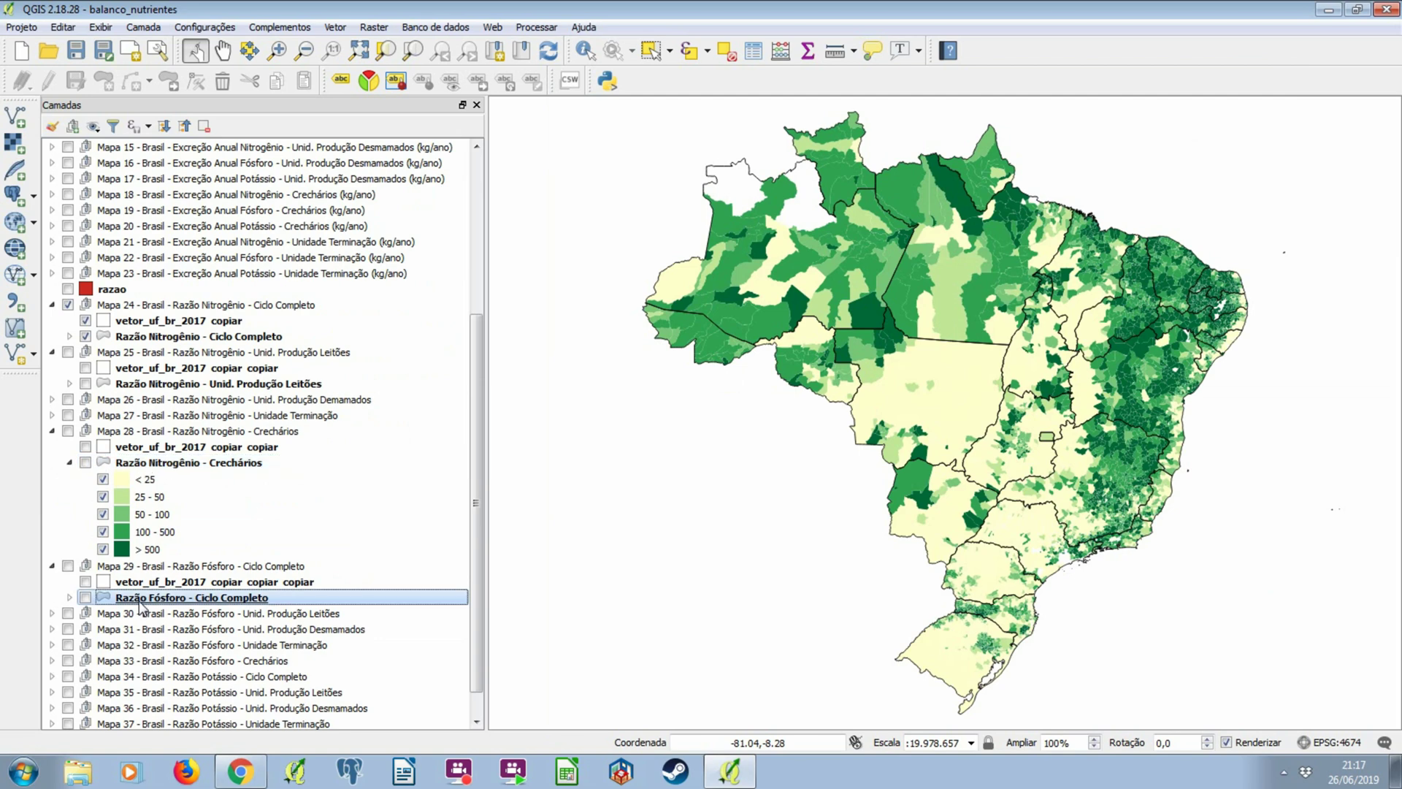
pyautogui.doubleClick(139, 599)
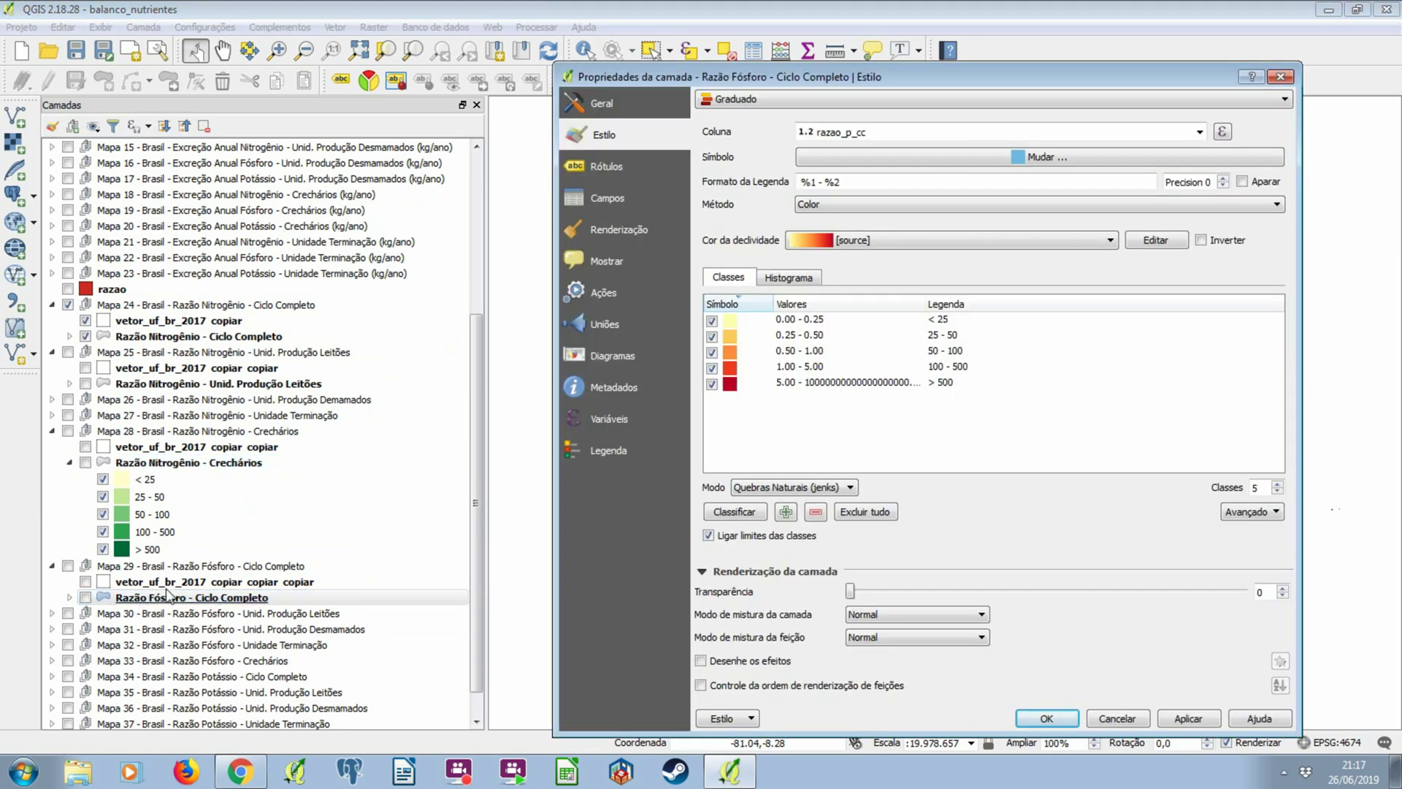
pyautogui.click(1278, 82)
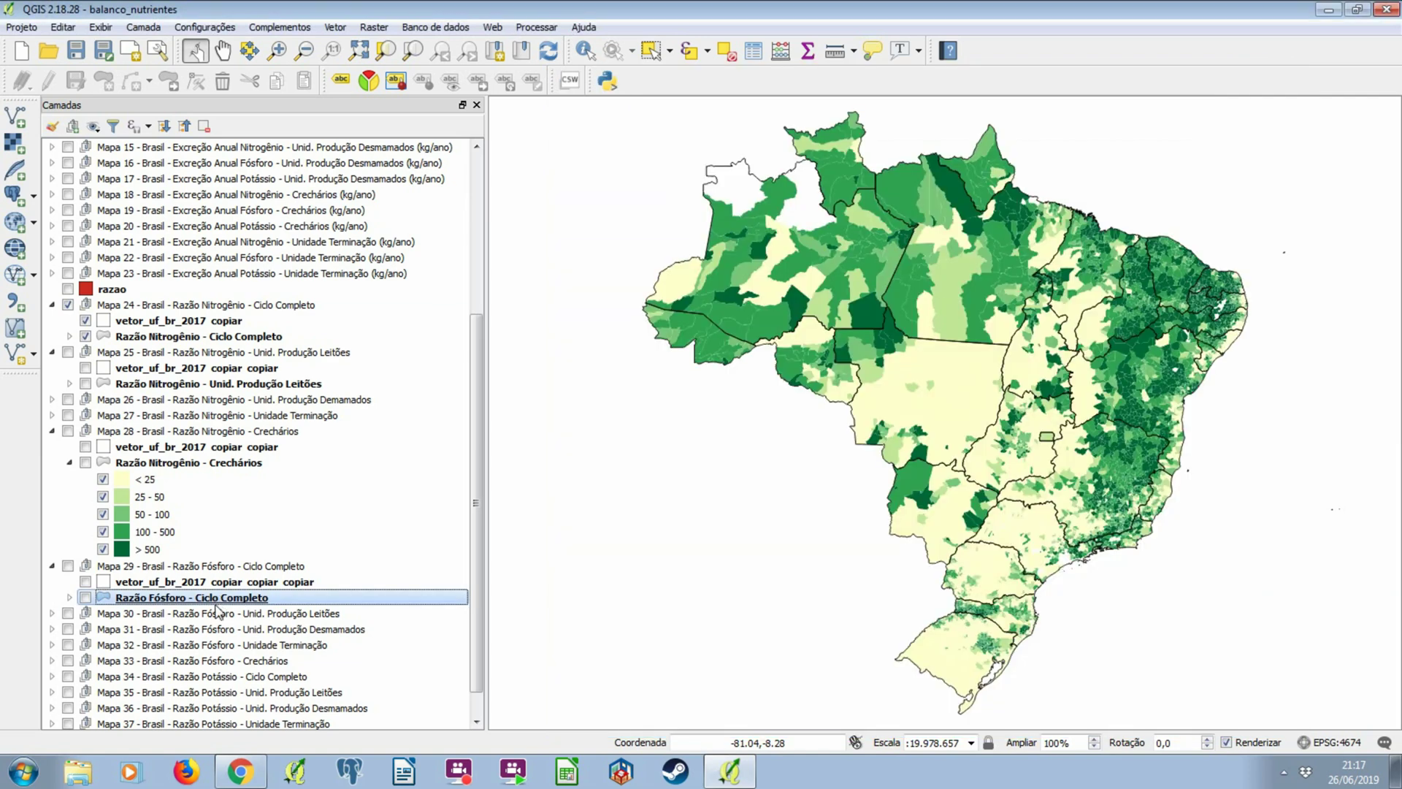
# Go through the Mapa 30 to 33 phosphorus groups, expand Mapa 33 and open the style properties of Razão Fósforo - Crechários.
pyautogui.click(218, 613)
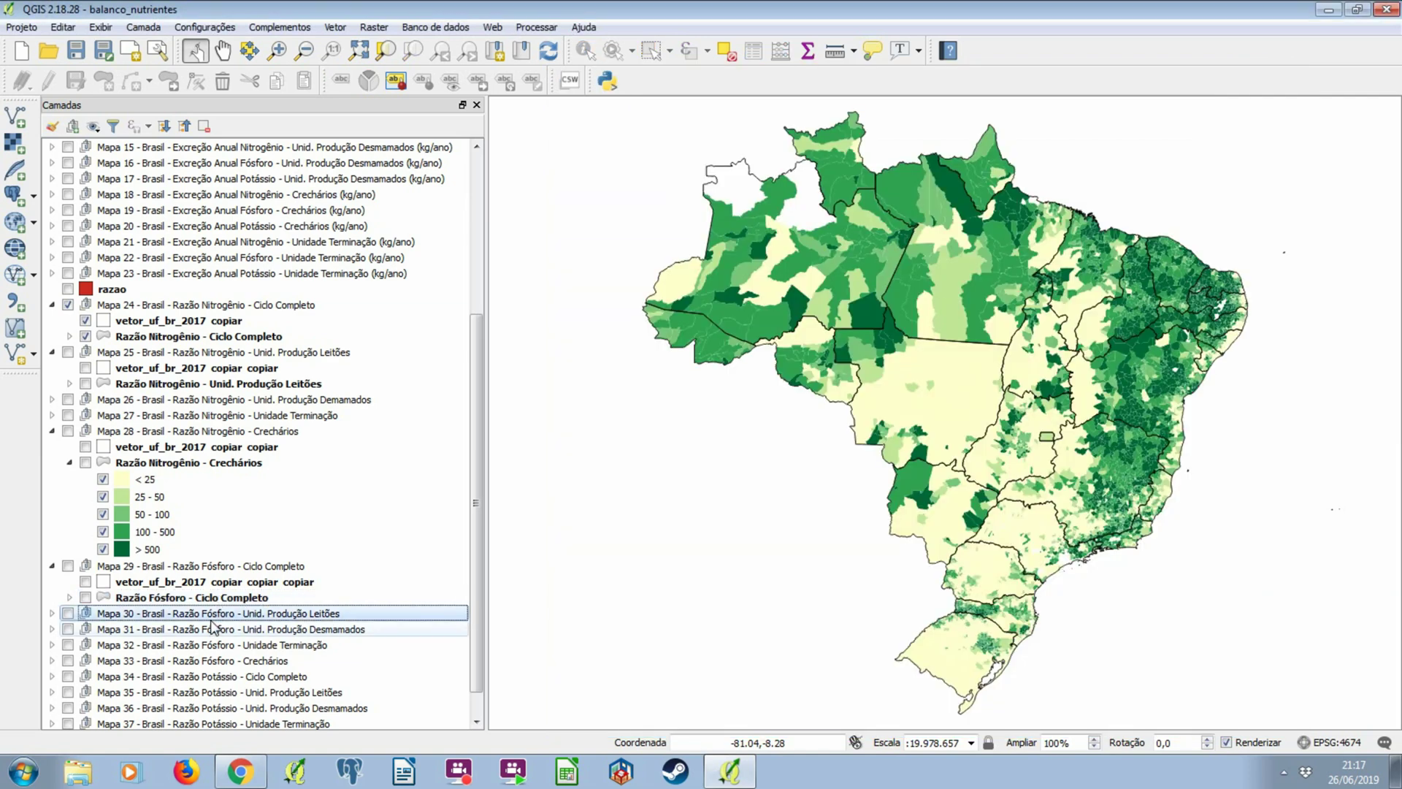
pyautogui.click(270, 629)
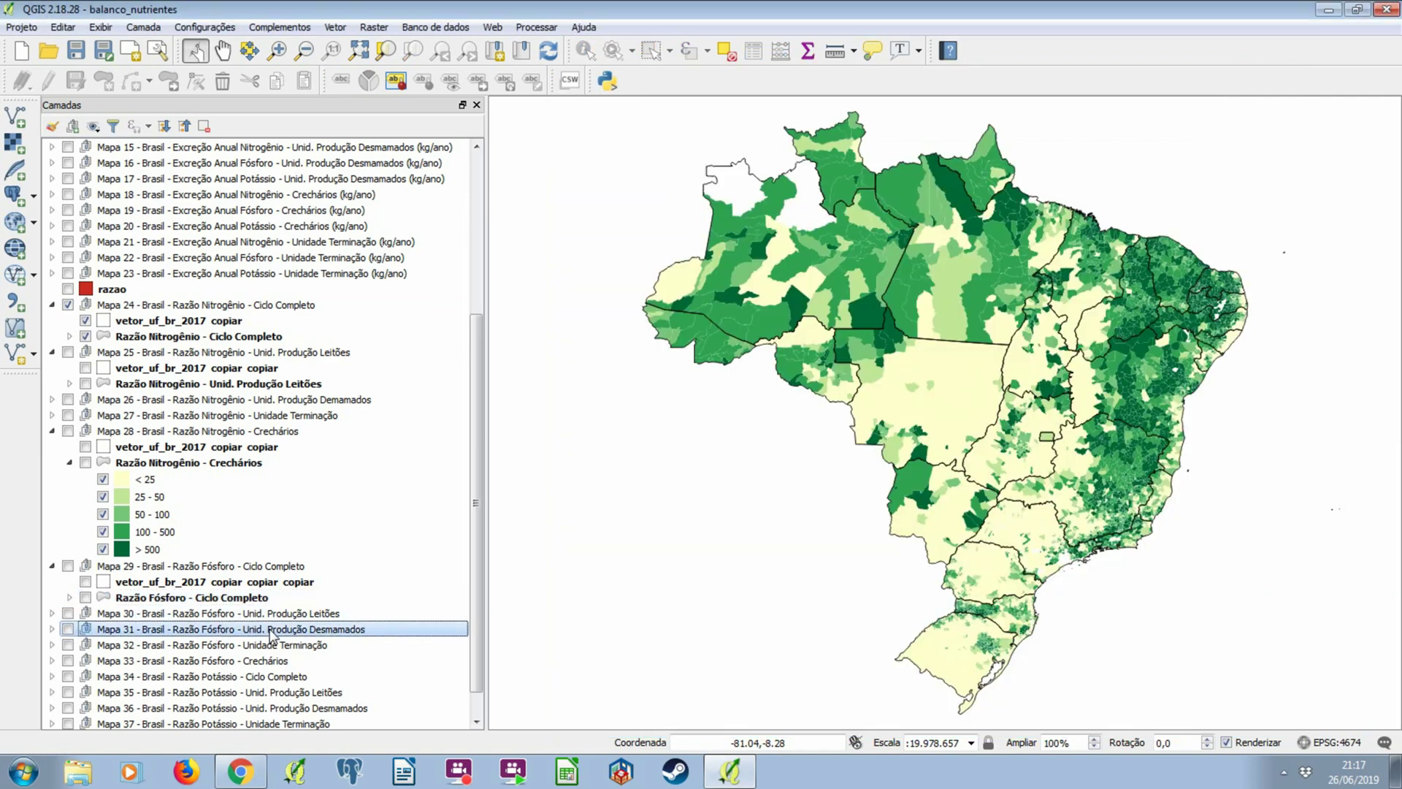
pyautogui.click(269, 646)
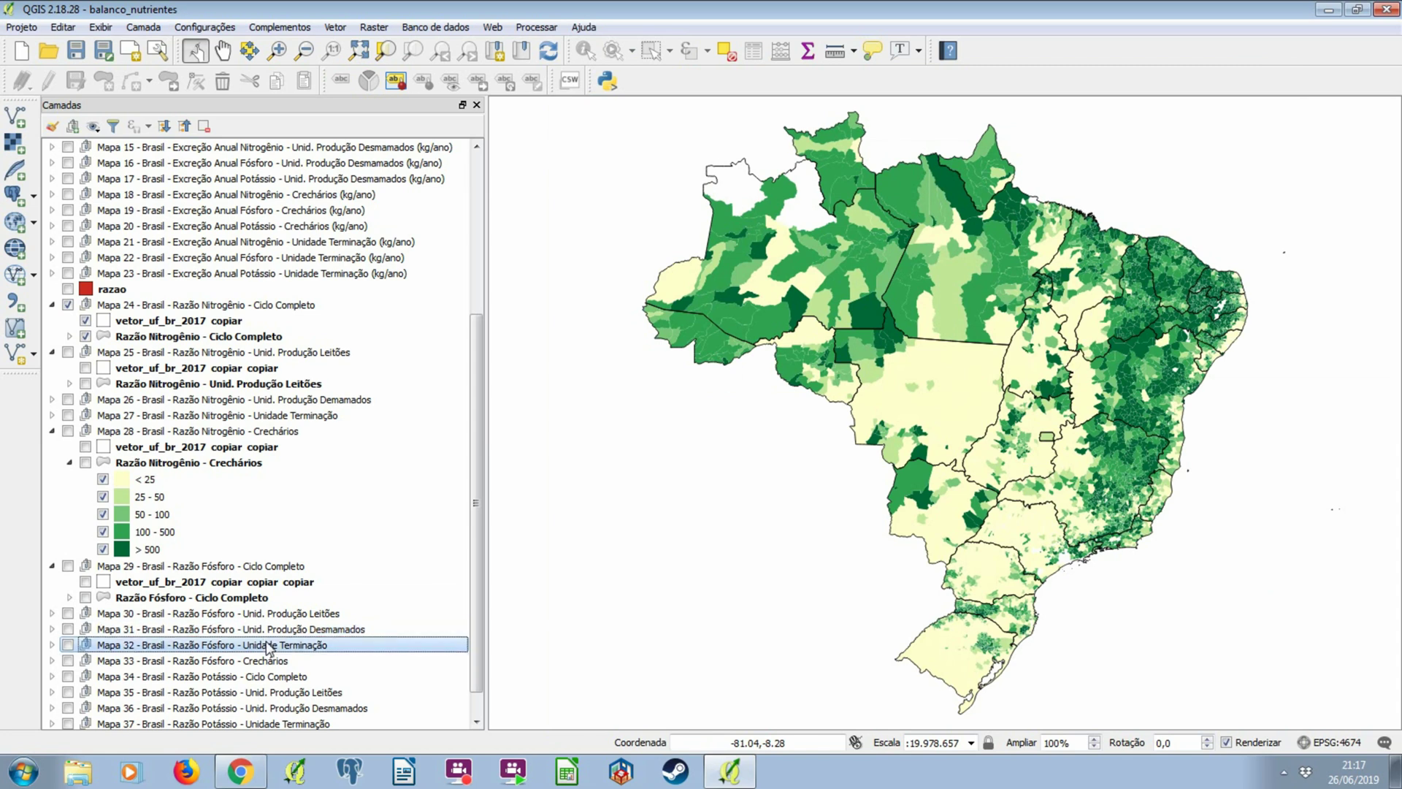
pyautogui.click(245, 661)
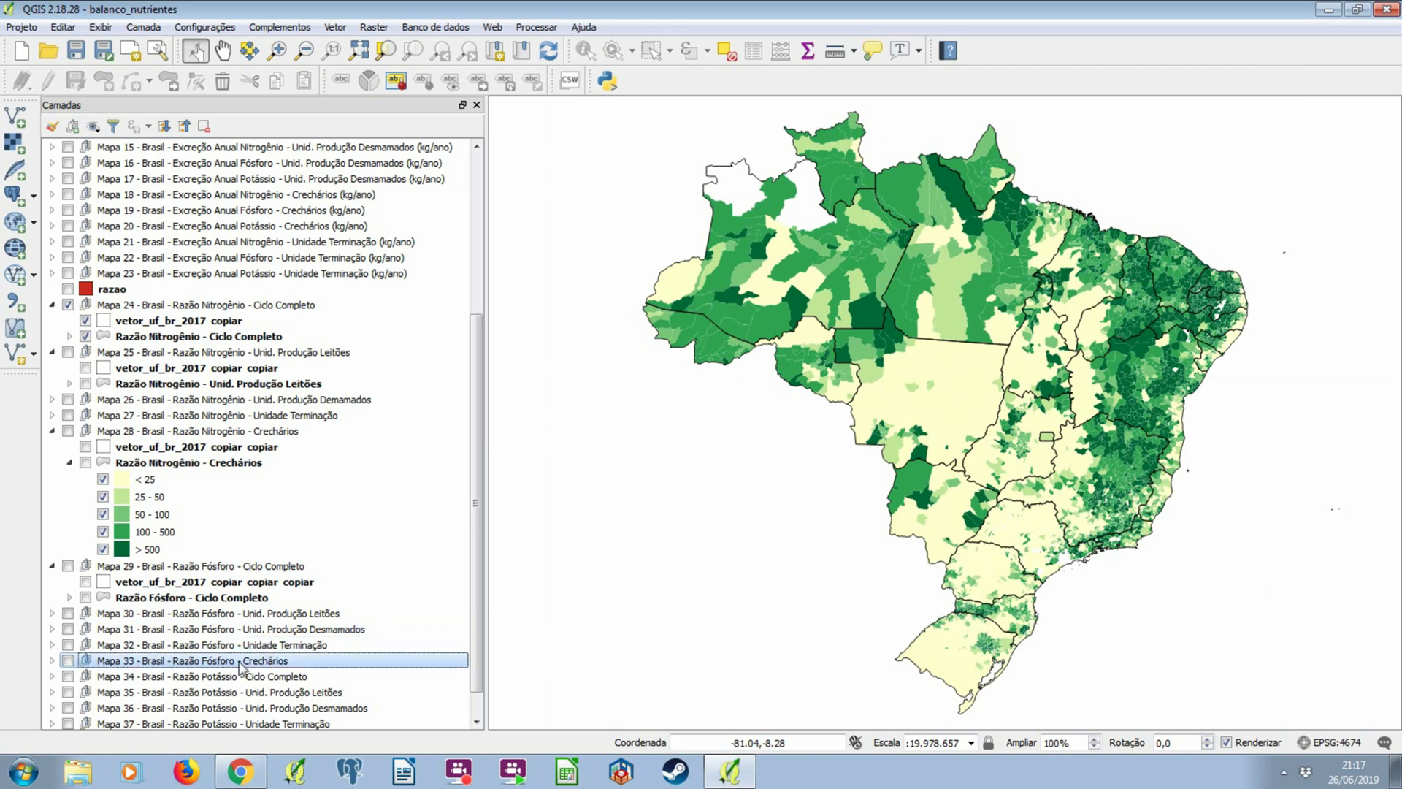
pyautogui.click(53, 661)
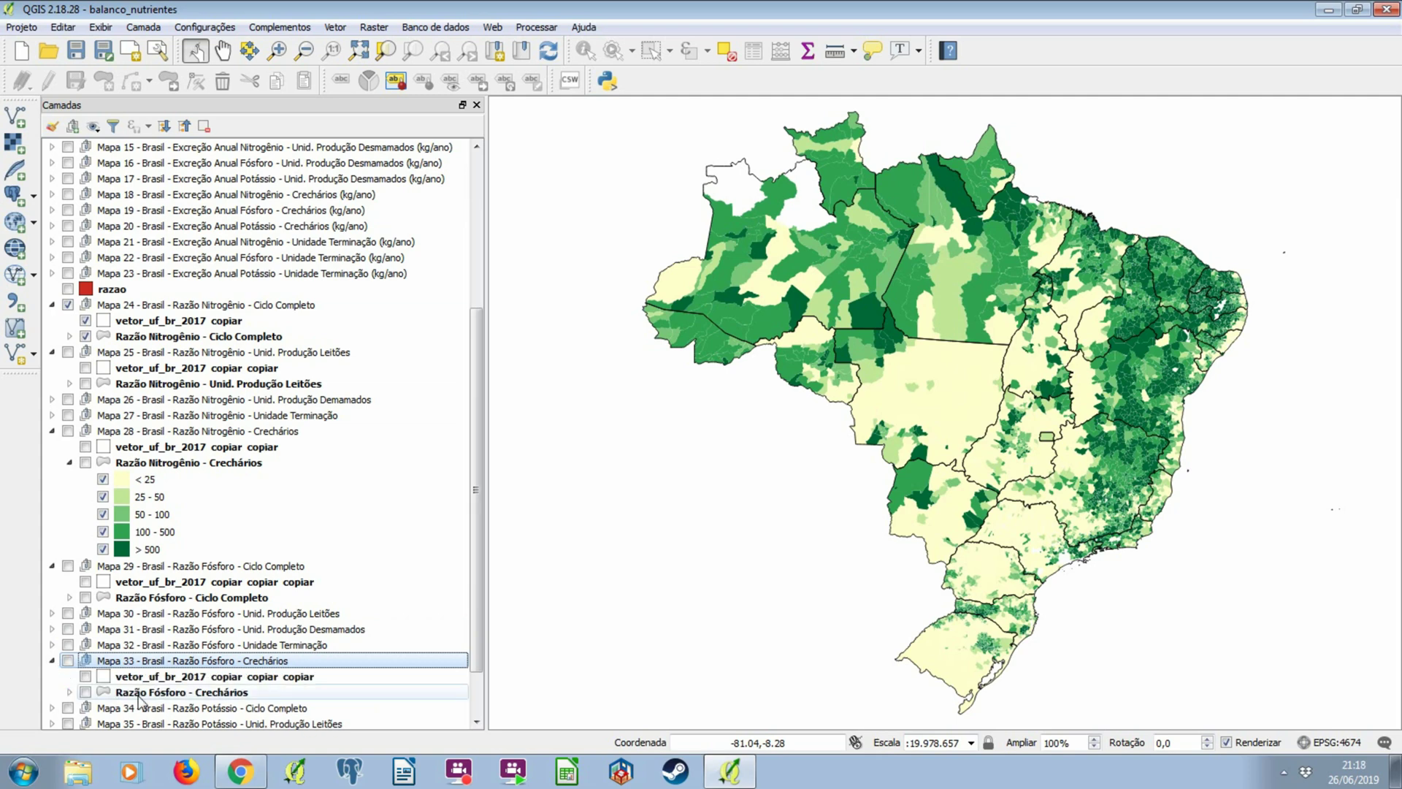
pyautogui.doubleClick(141, 693)
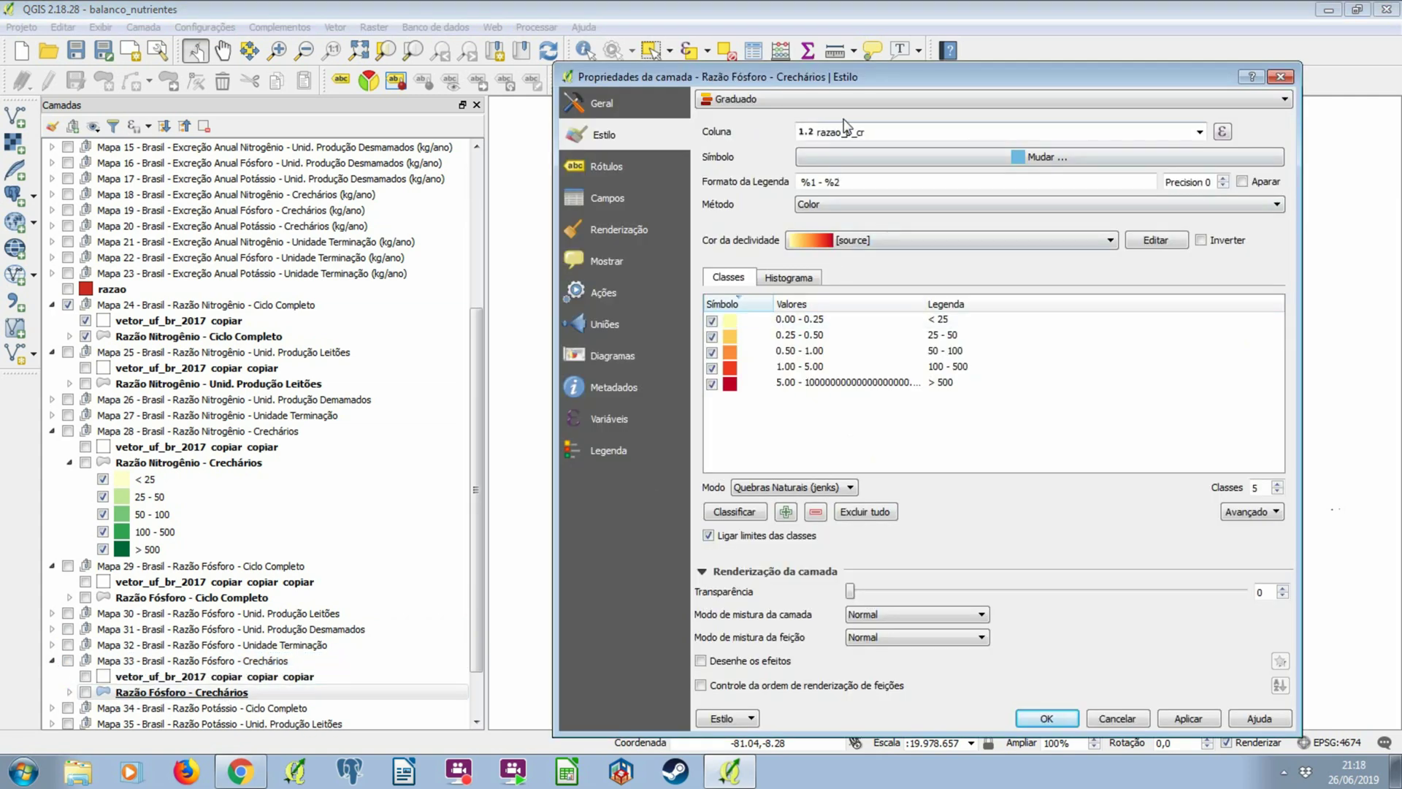
# Examine the style column and class legends of Razão Fósforo - Crechários, leaving its properties without changes.
pyautogui.click(1279, 77)
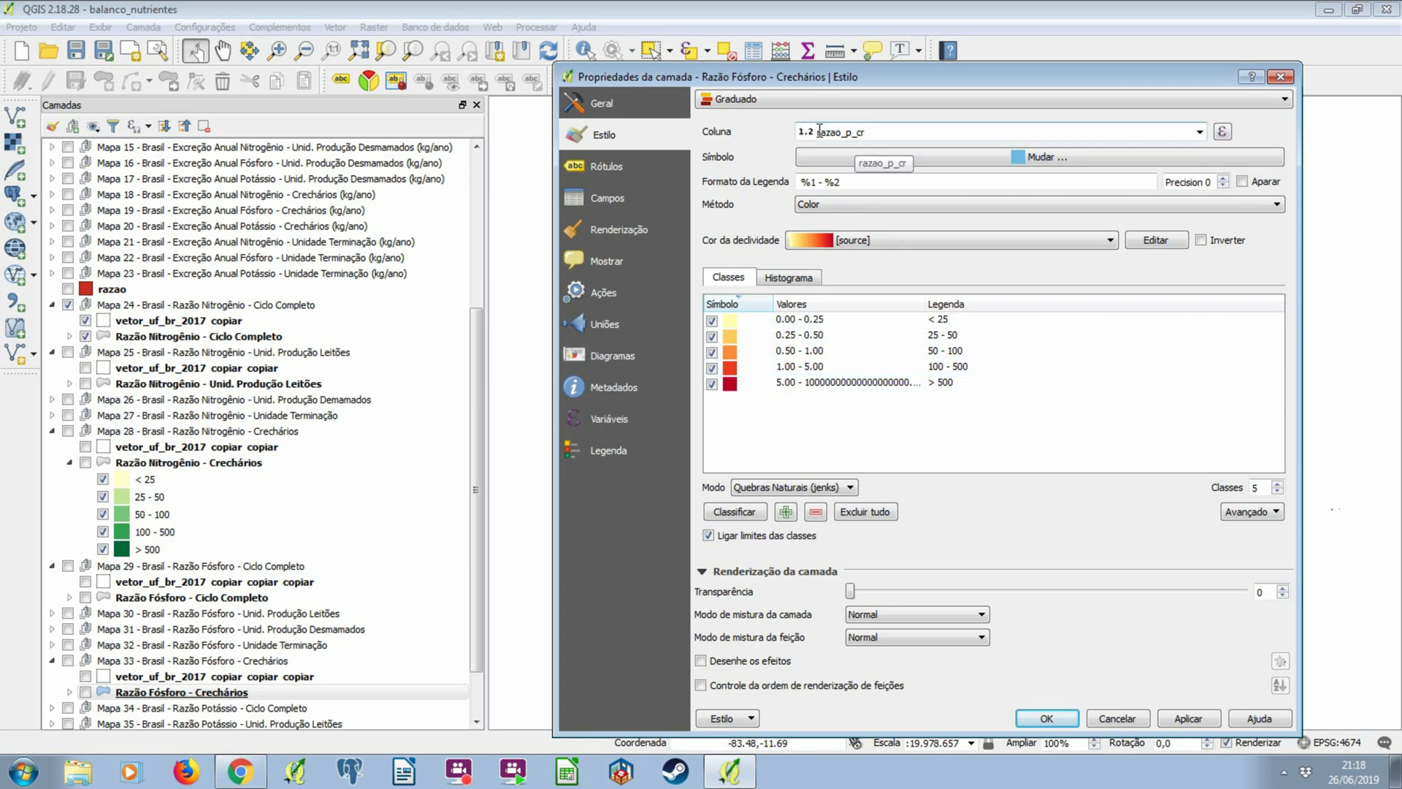
pyautogui.doubleClick(858, 136)
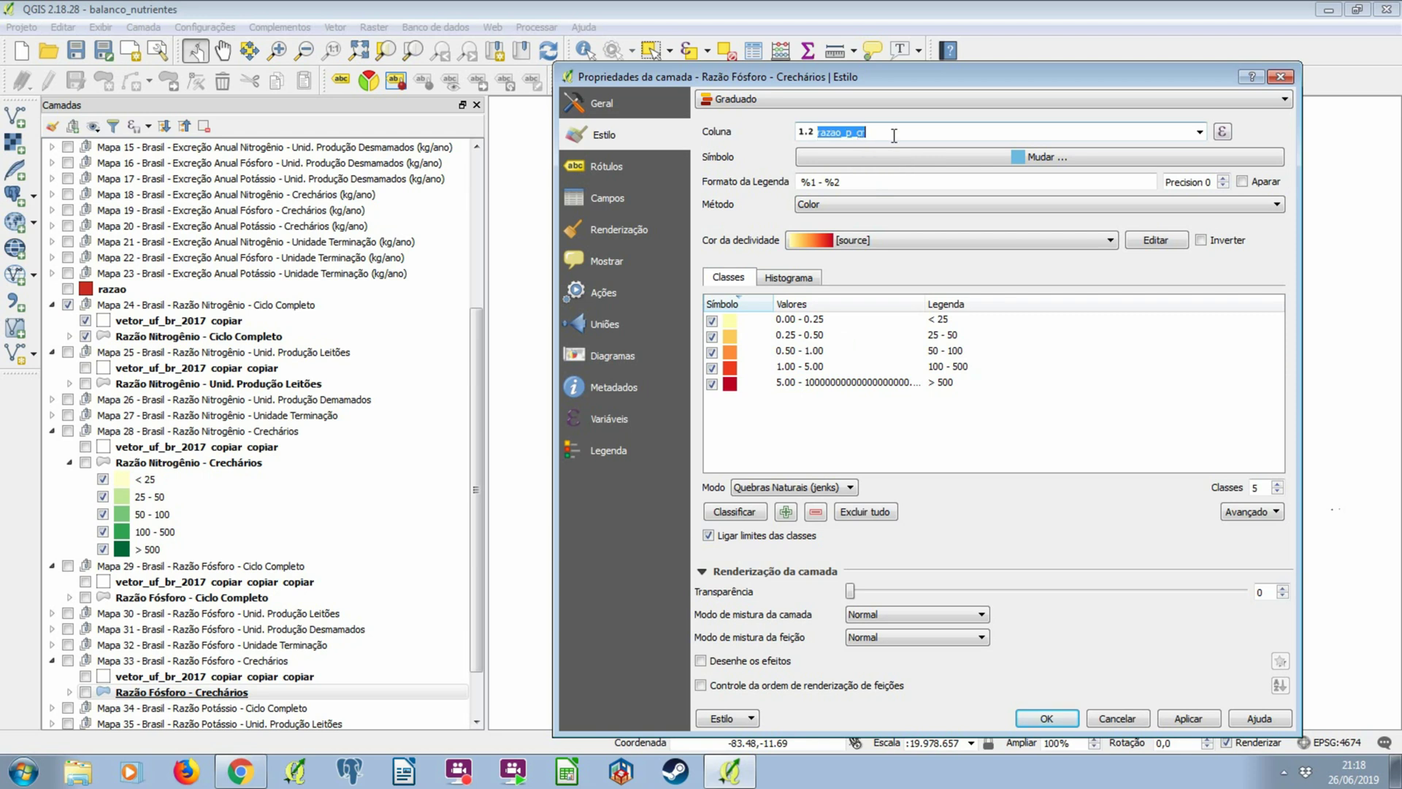
pyautogui.click(890, 137)
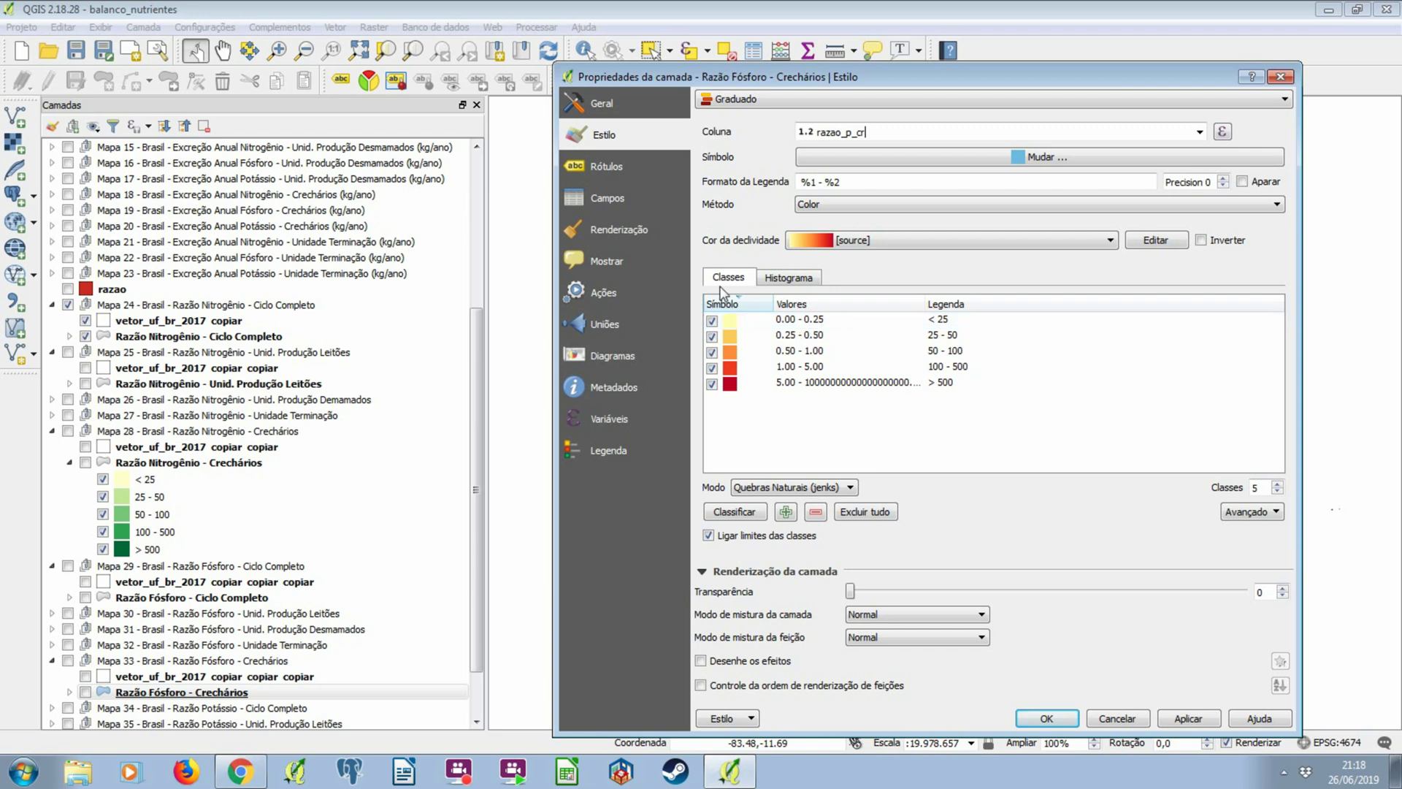
pyautogui.click(937, 338)
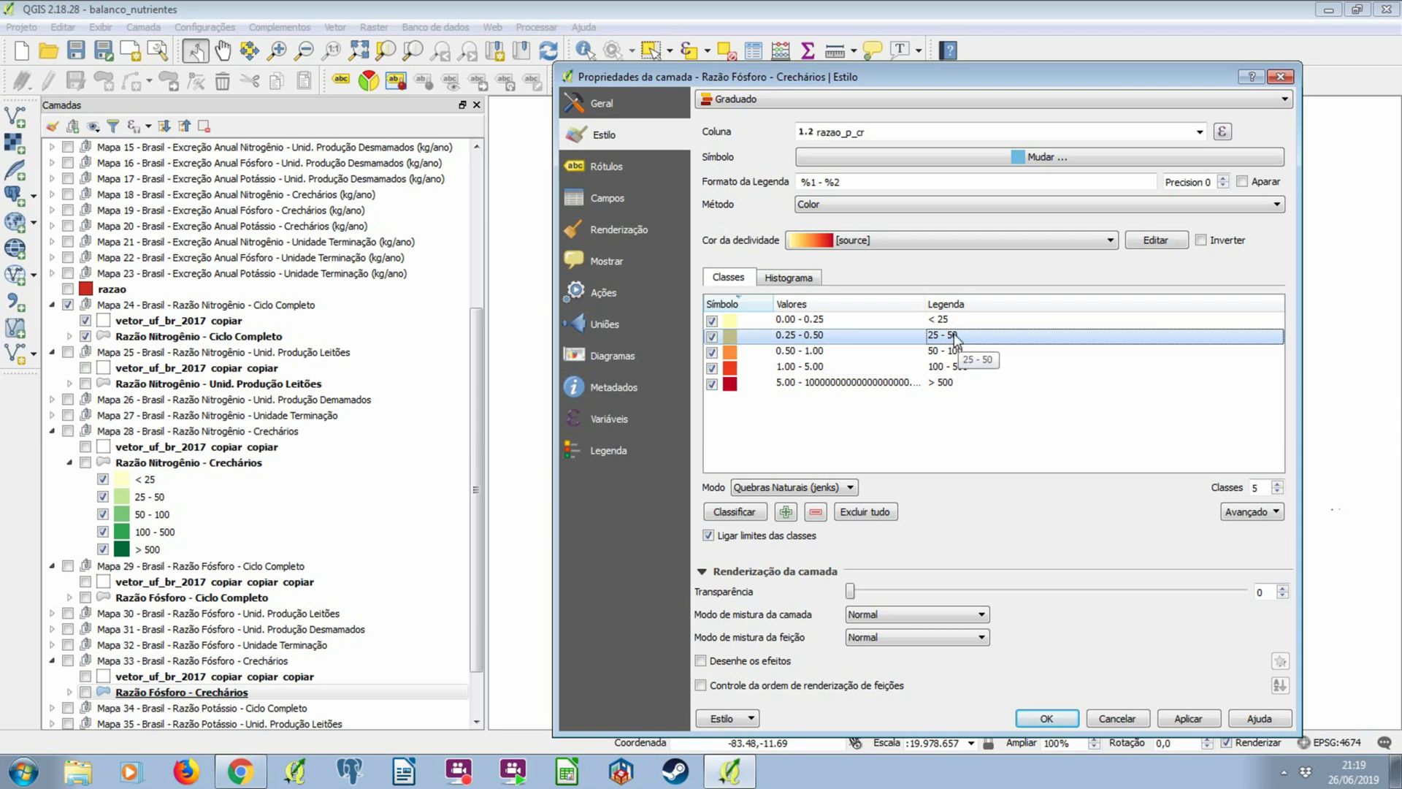
pyautogui.click(1281, 77)
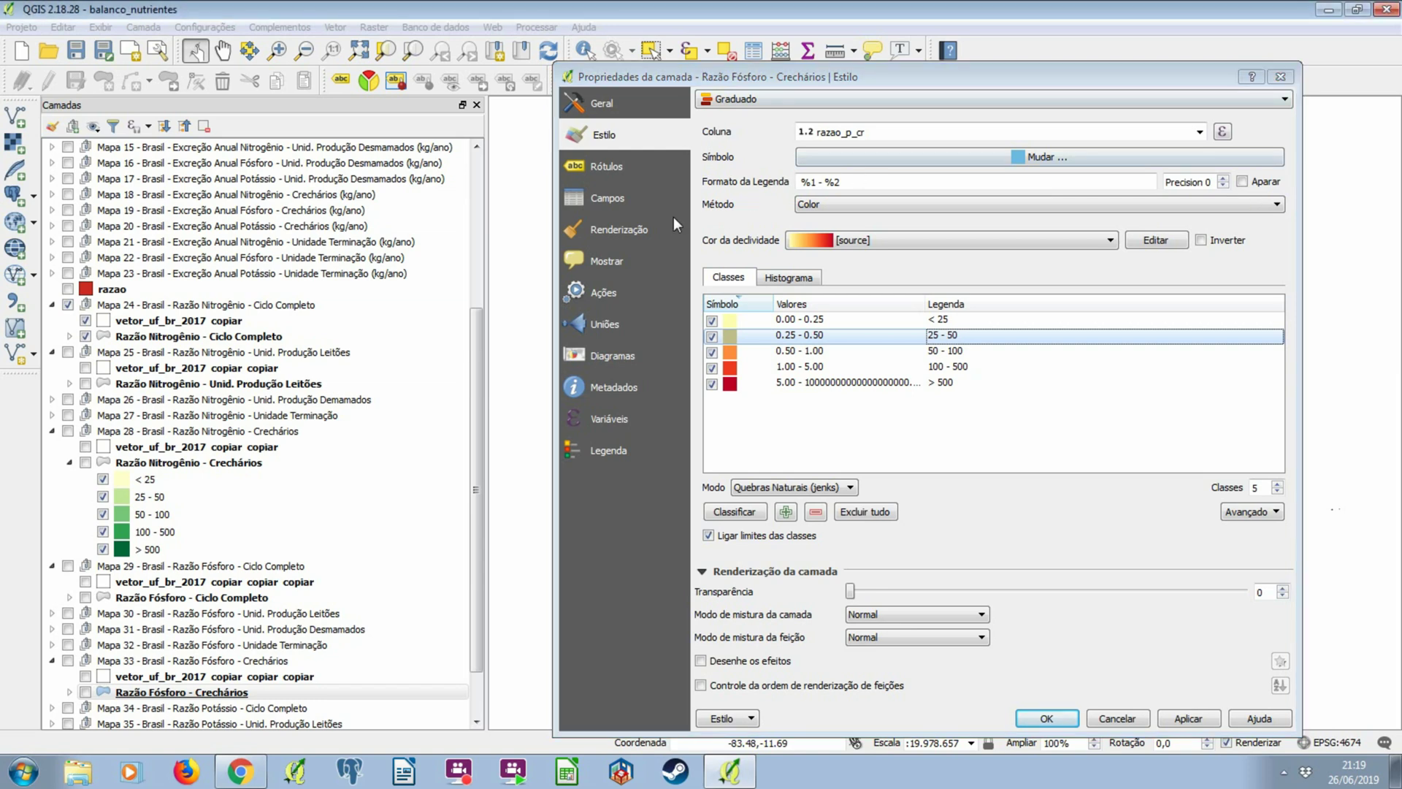
# Expand Mapa 34 and inspect the graduated style column of its Razão Potássio - Ciclo Completo layer.
pyautogui.scroll(-2, 207, 491)
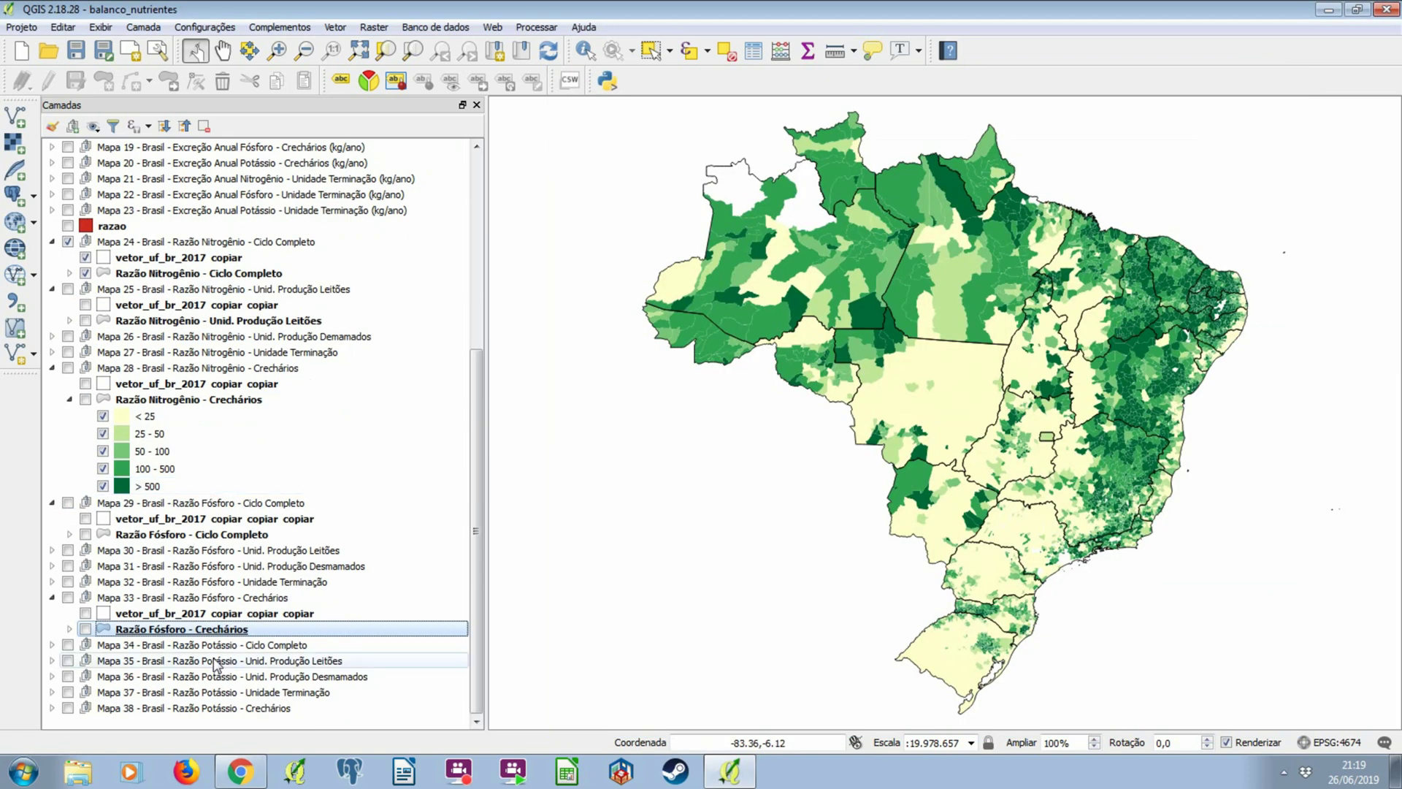
pyautogui.click(51, 645)
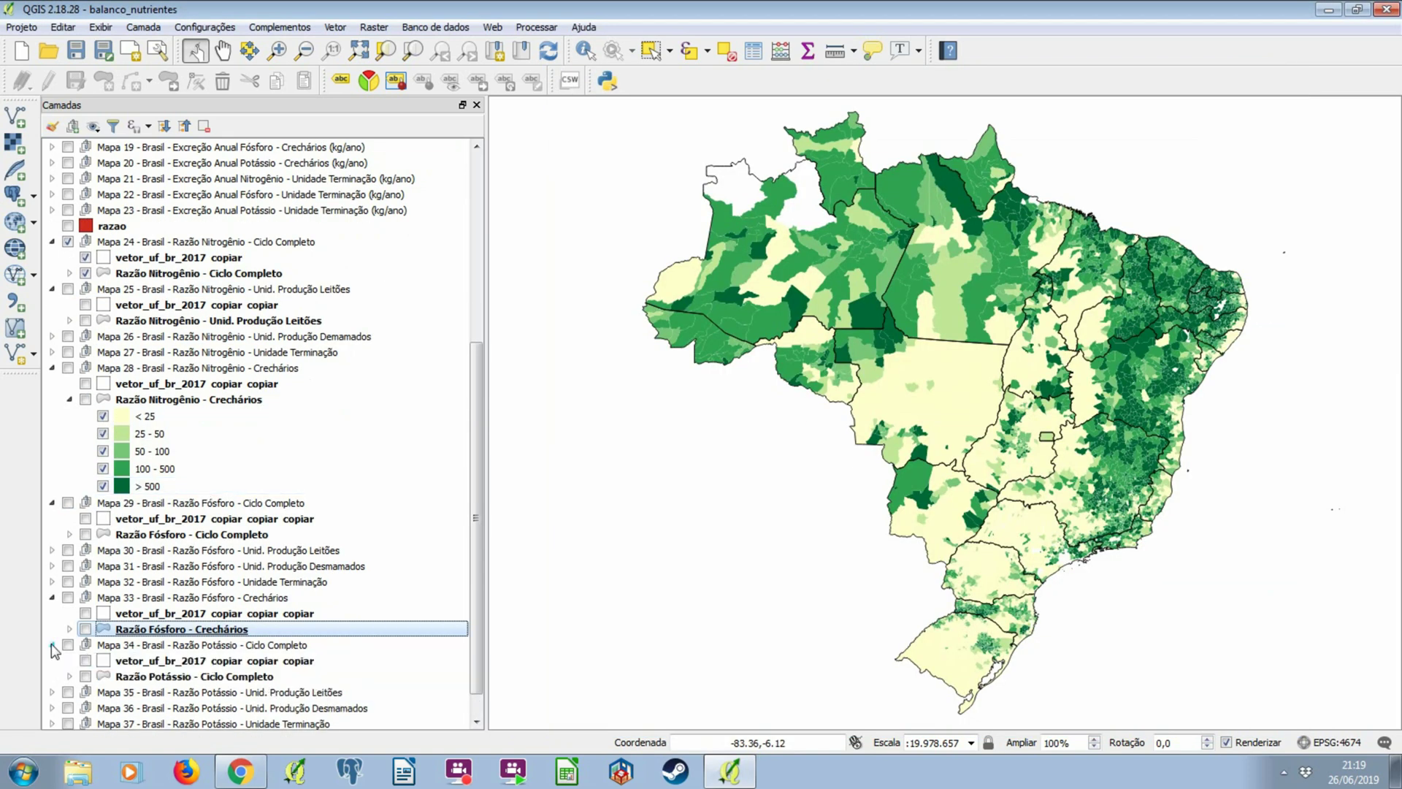
pyautogui.click(186, 677)
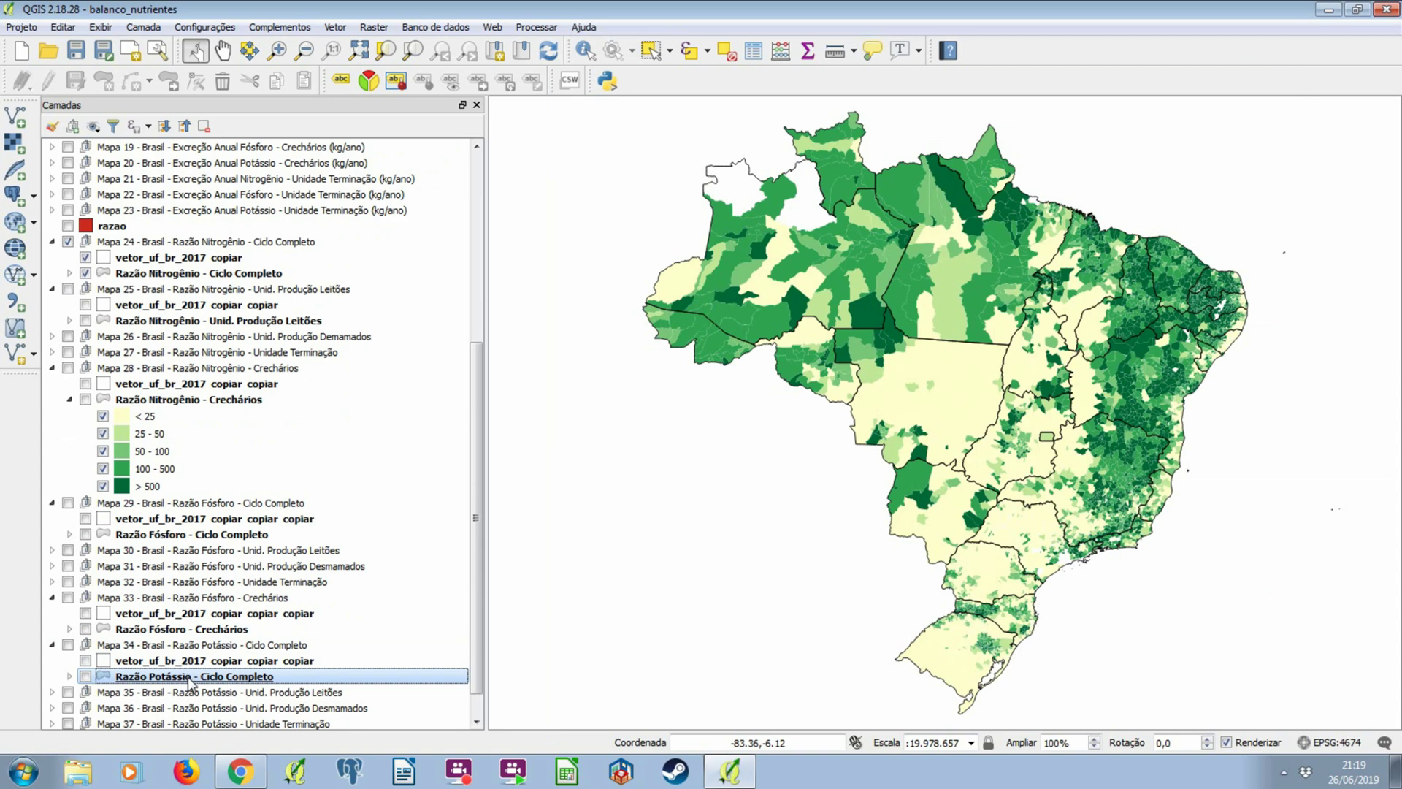
pyautogui.doubleClick(187, 677)
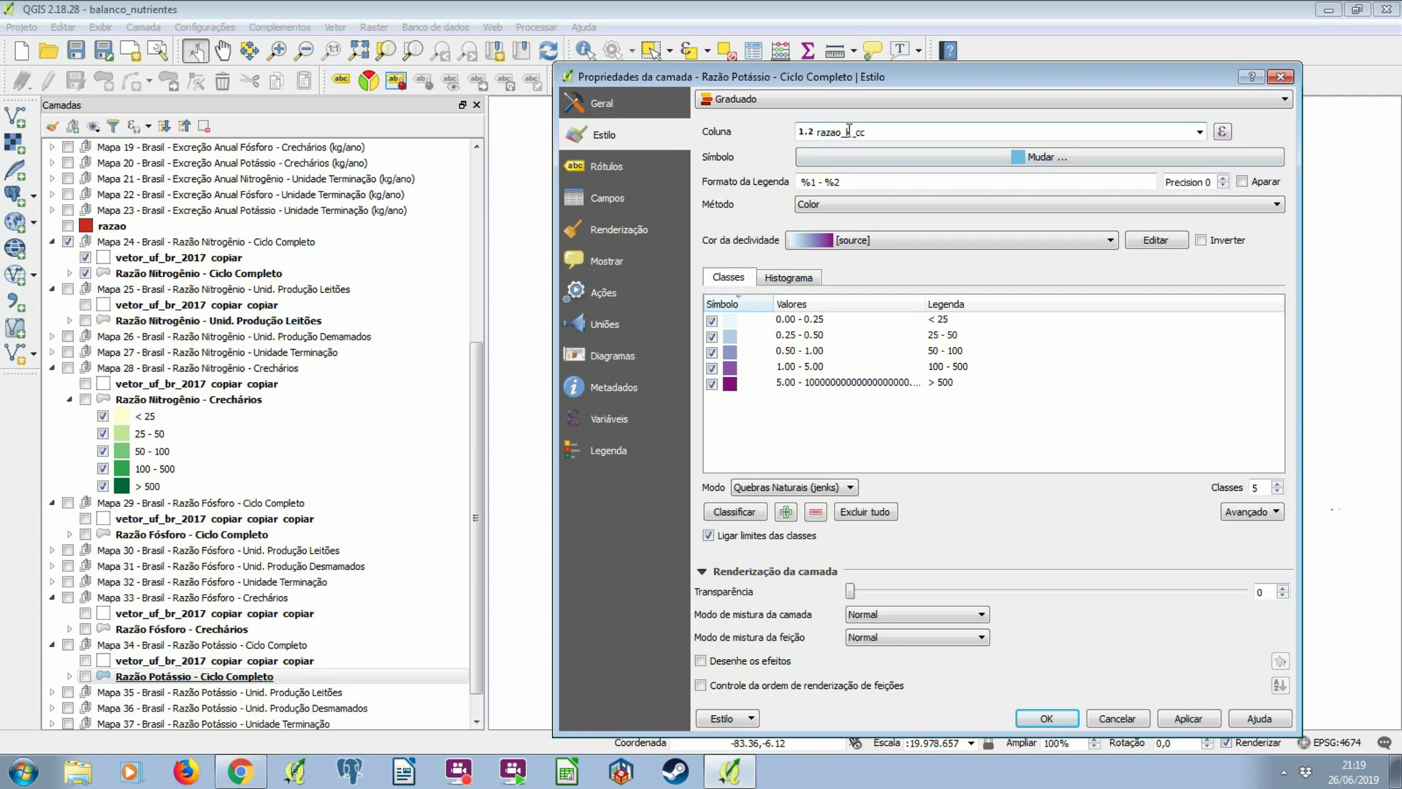
pyautogui.click(1277, 76)
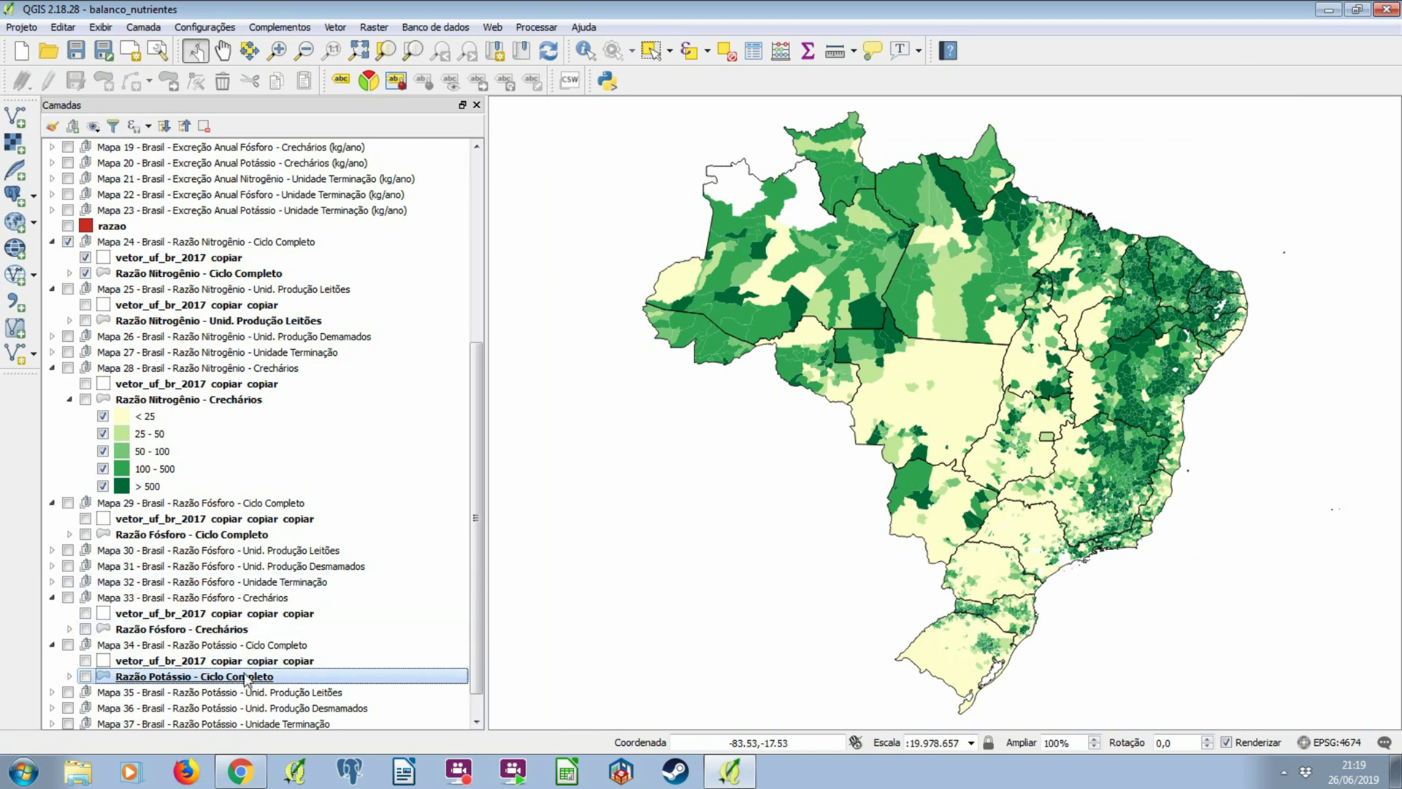
# Go through the potassium ratio groups Mapa 35, Mapa 36 and Mapa 37 in the layer list.
pyautogui.click(252, 692)
pyautogui.scroll(-1, 300, 679)
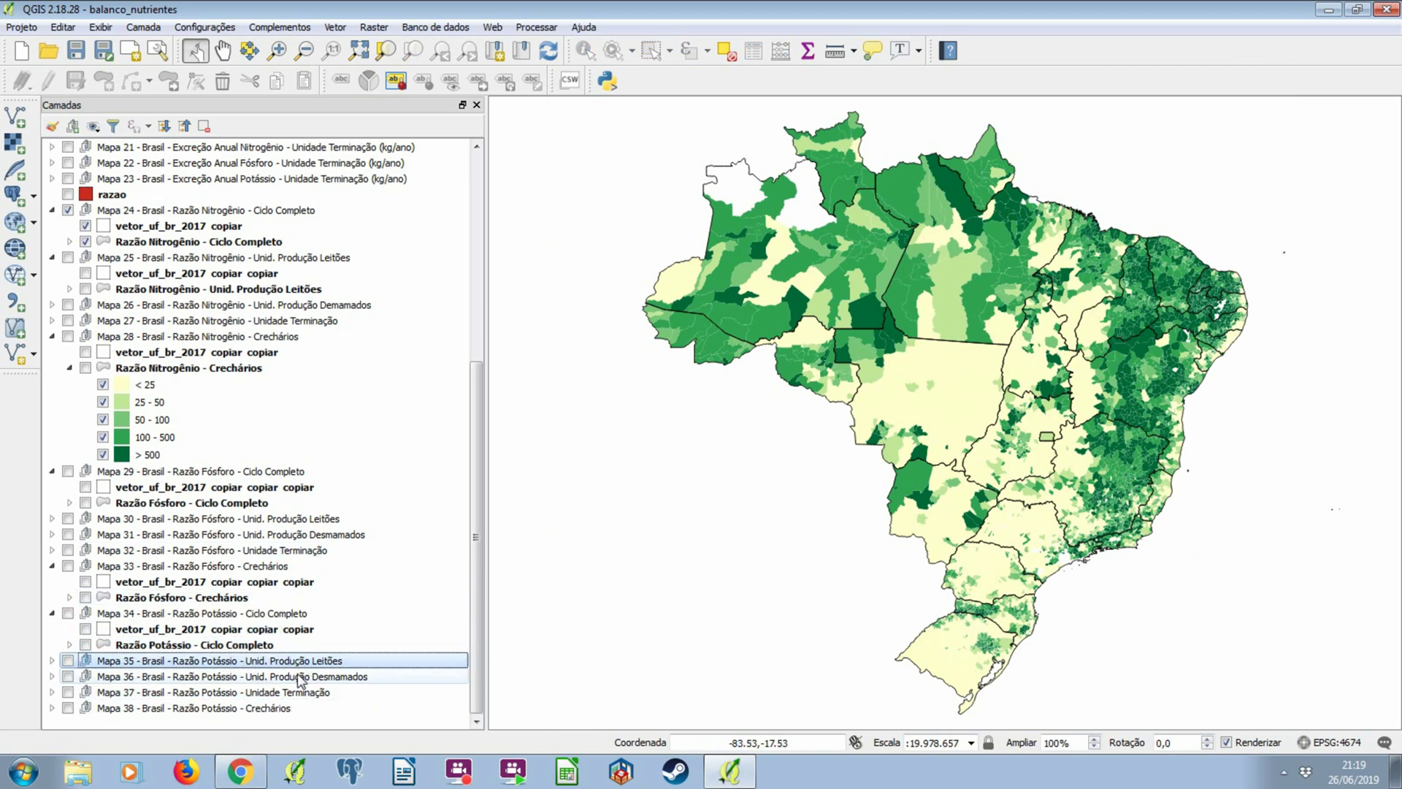
pyautogui.click(299, 678)
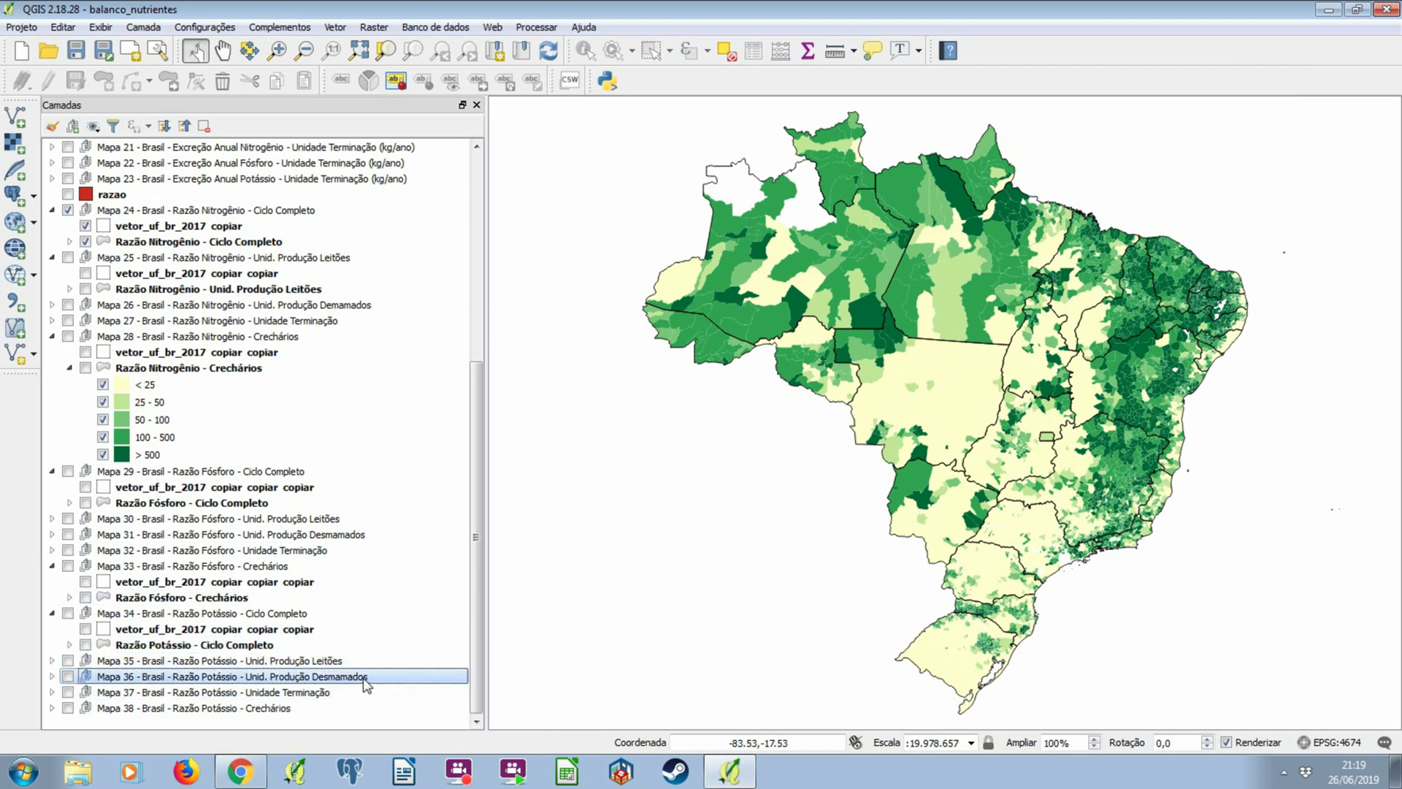
pyautogui.click(254, 663)
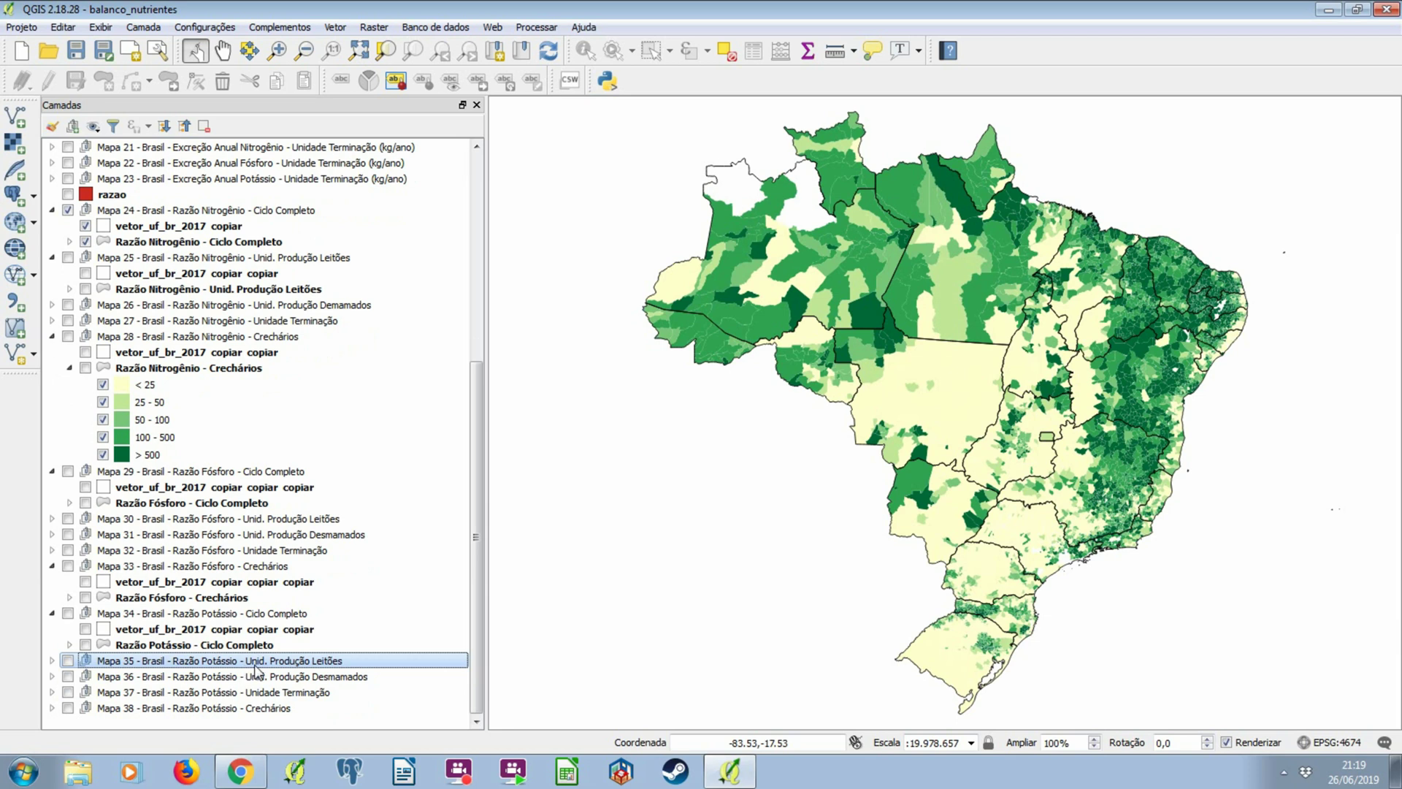
pyautogui.click(319, 678)
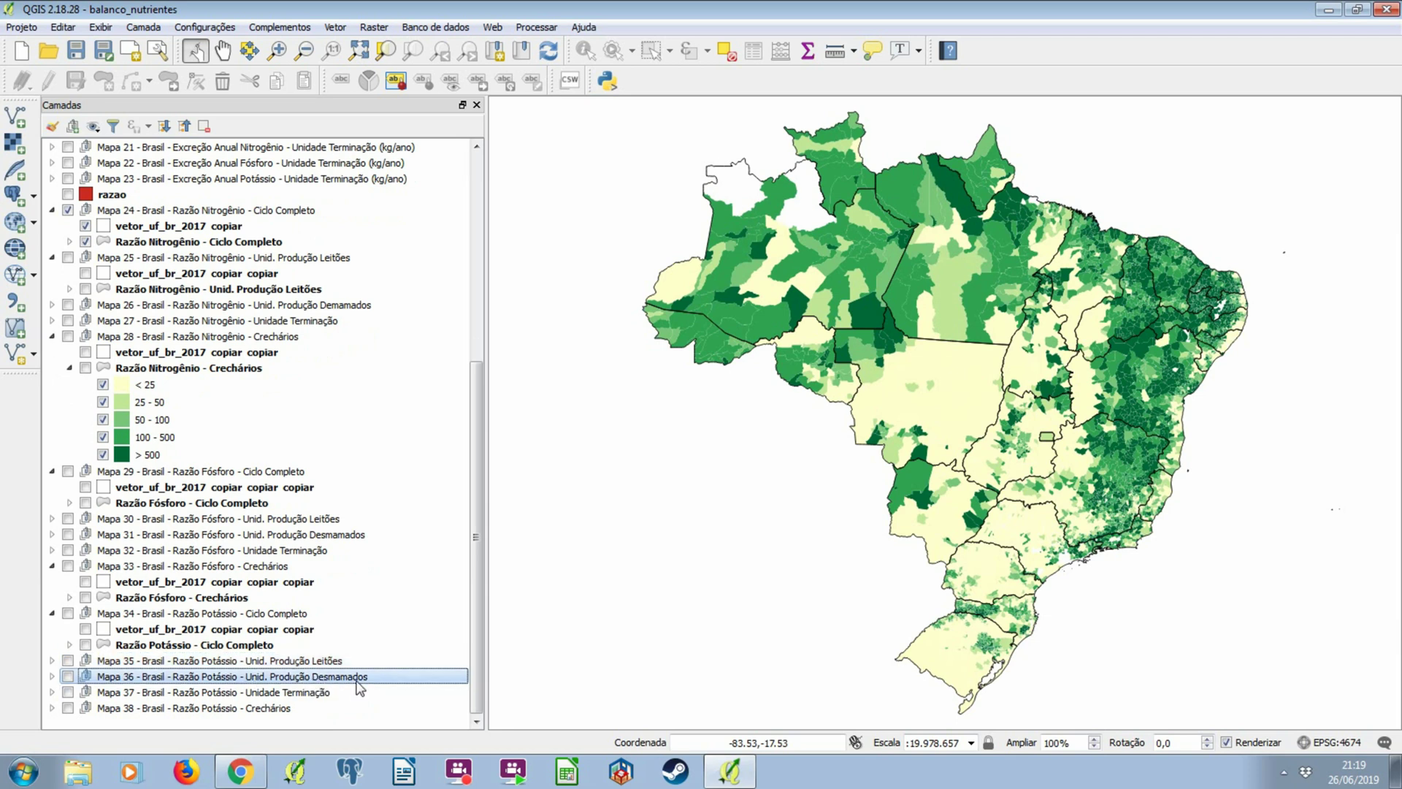
pyautogui.click(311, 693)
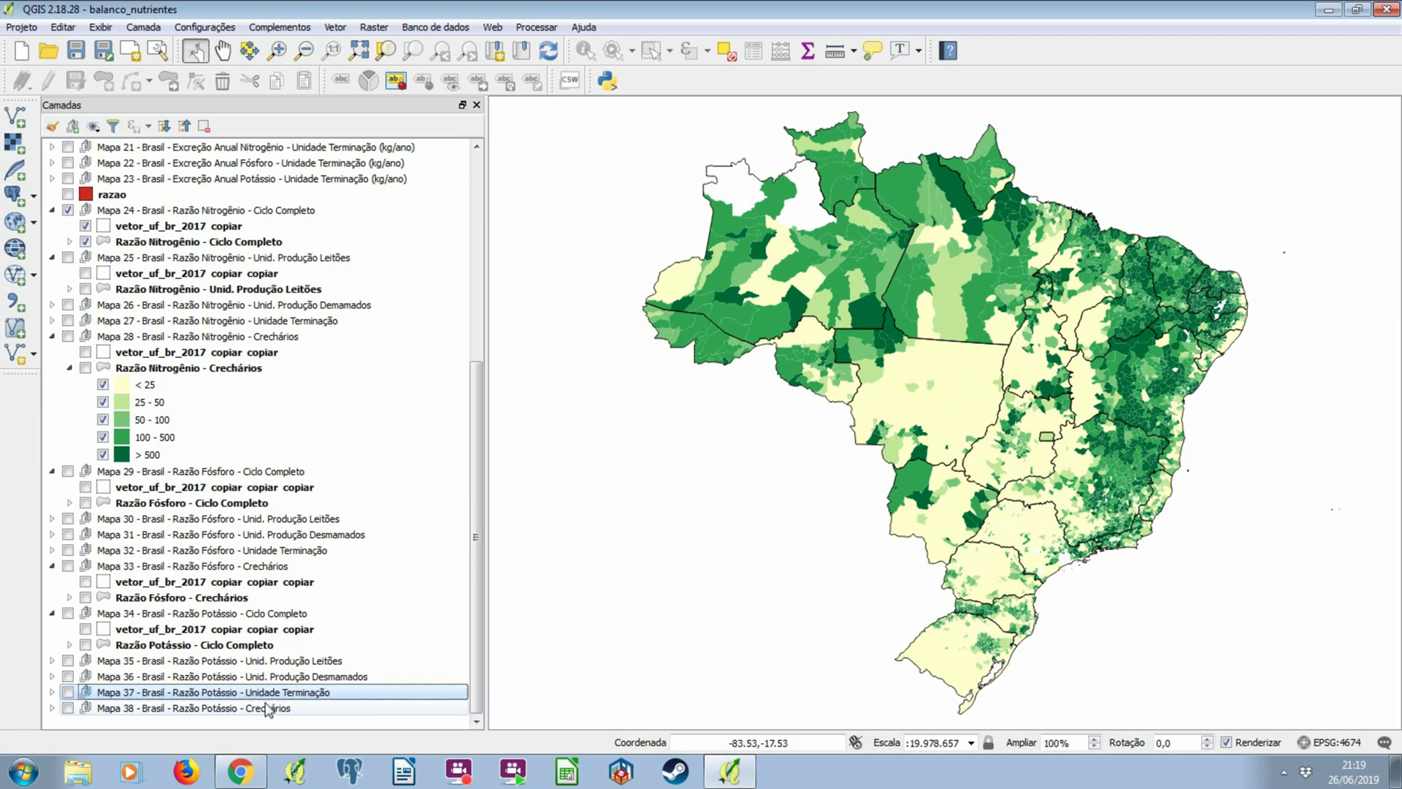
# Expand Mapa 38 and inspect the graduated style column of its Razão Potássio - Crechários layer.
pyautogui.click(263, 709)
pyautogui.click(51, 708)
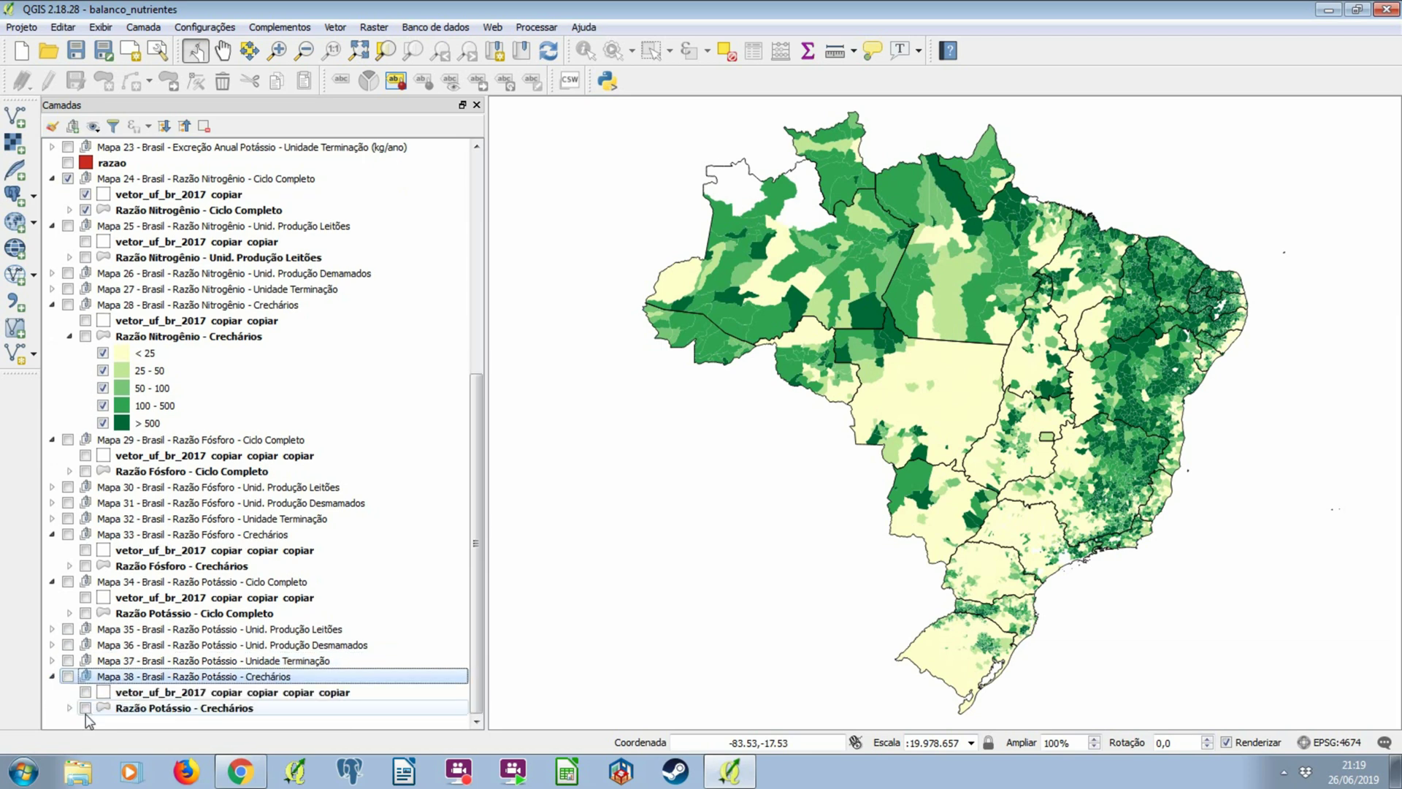
pyautogui.click(182, 707)
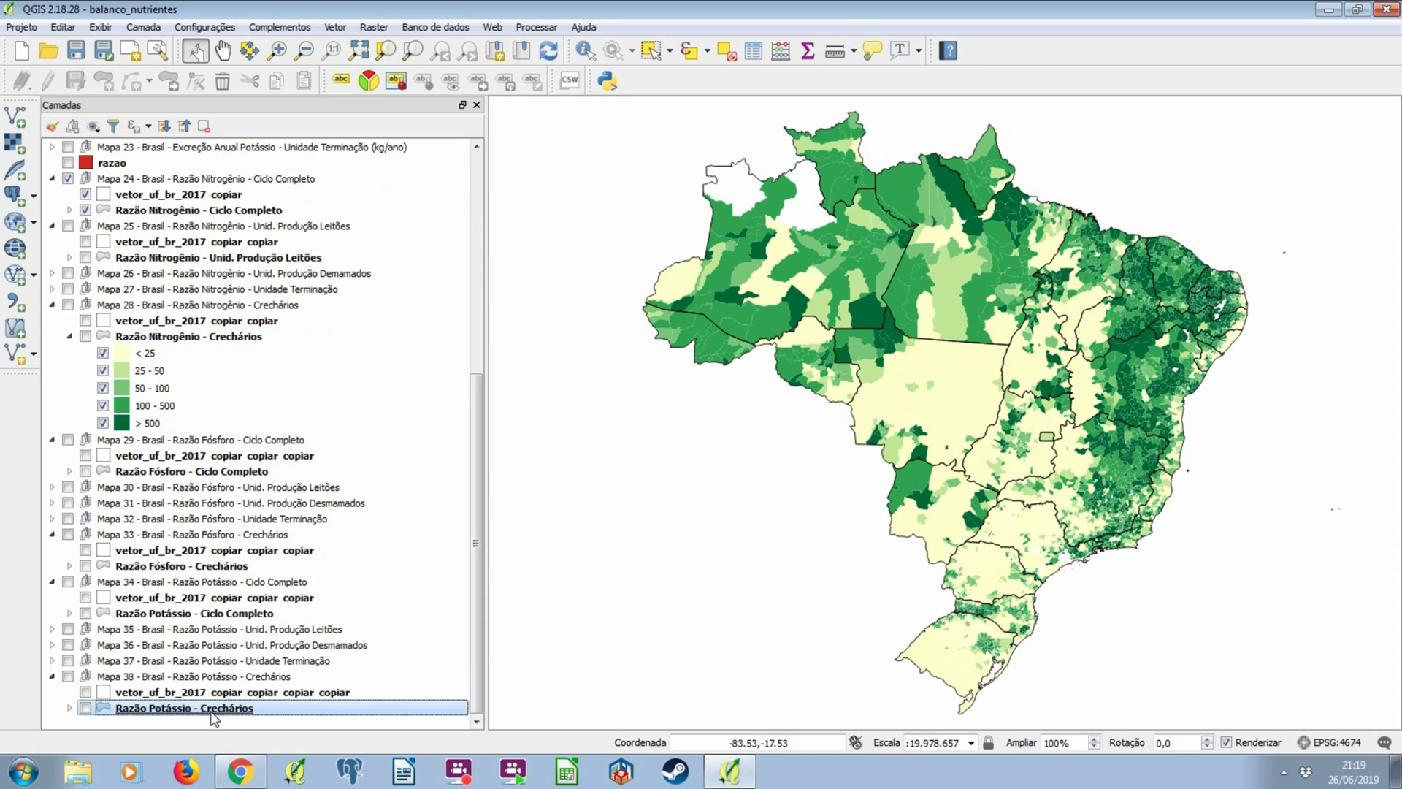
pyautogui.doubleClick(216, 710)
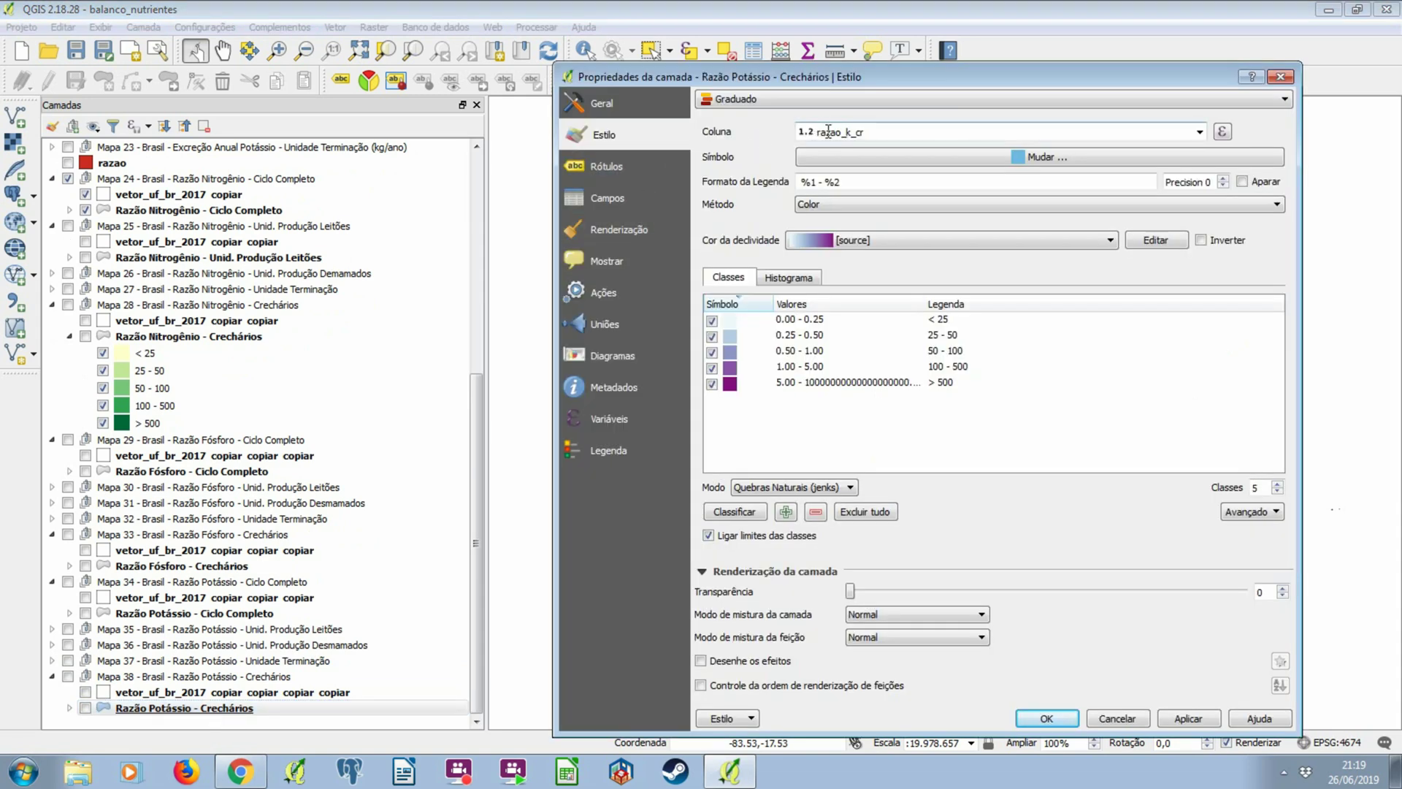
pyautogui.moveTo(855, 131); pyautogui.dragTo(868, 131)
pyautogui.doubleClick(847, 132)
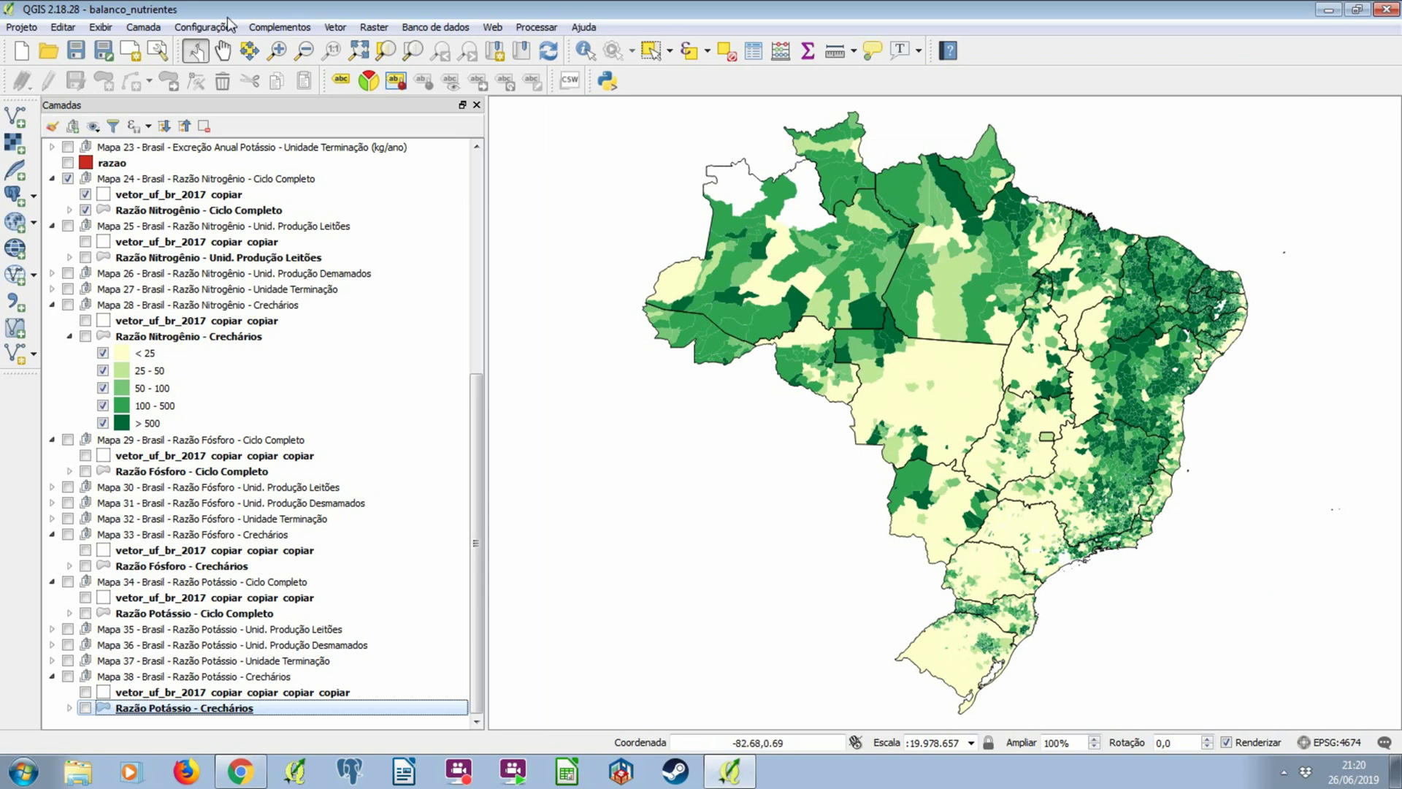
# Open the composer manager and compare its list of compositions with the Mapa 24 to Mapa 38 layer groups.
pyautogui.click(158, 51)
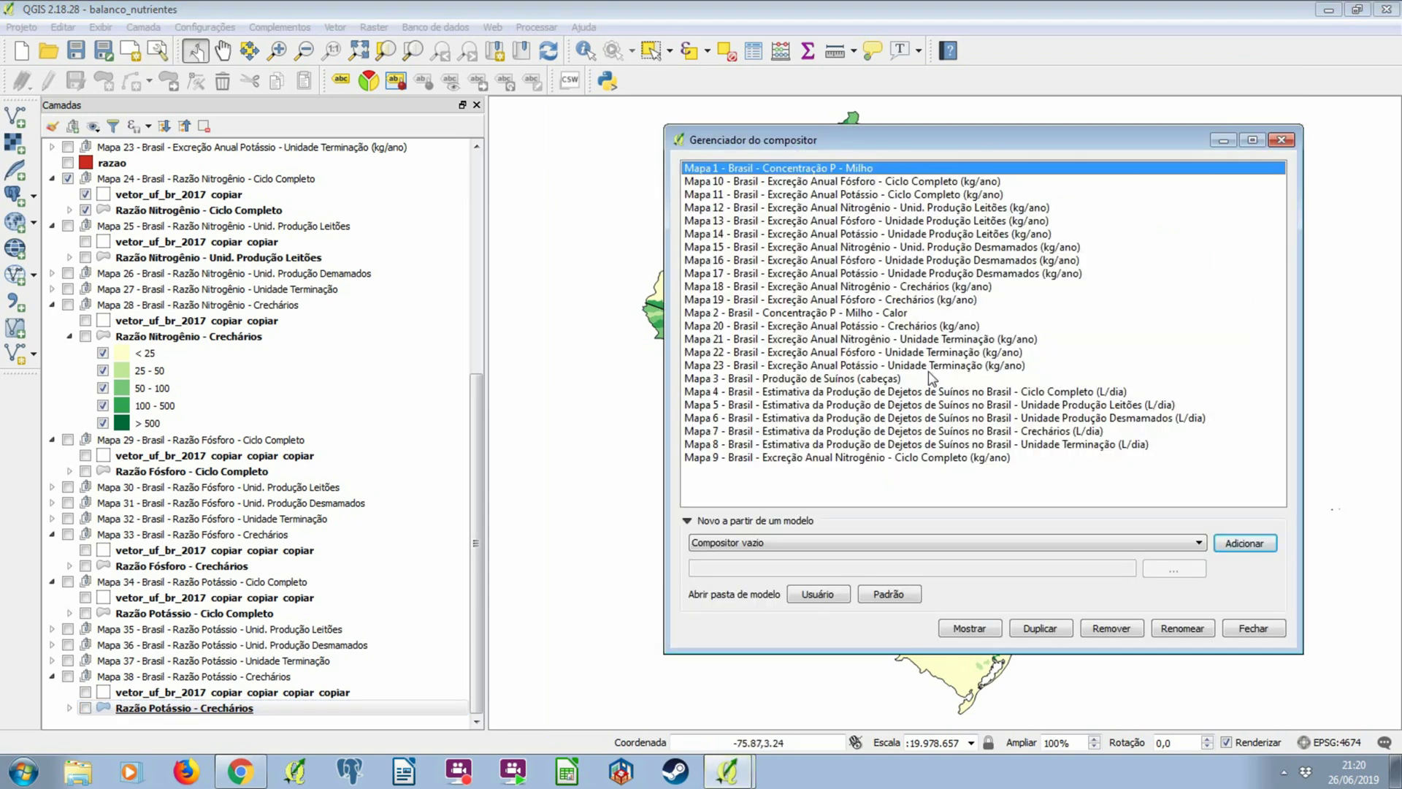
pyautogui.moveTo(475, 407); pyautogui.dragTo(480, 235)
pyautogui.click(211, 461)
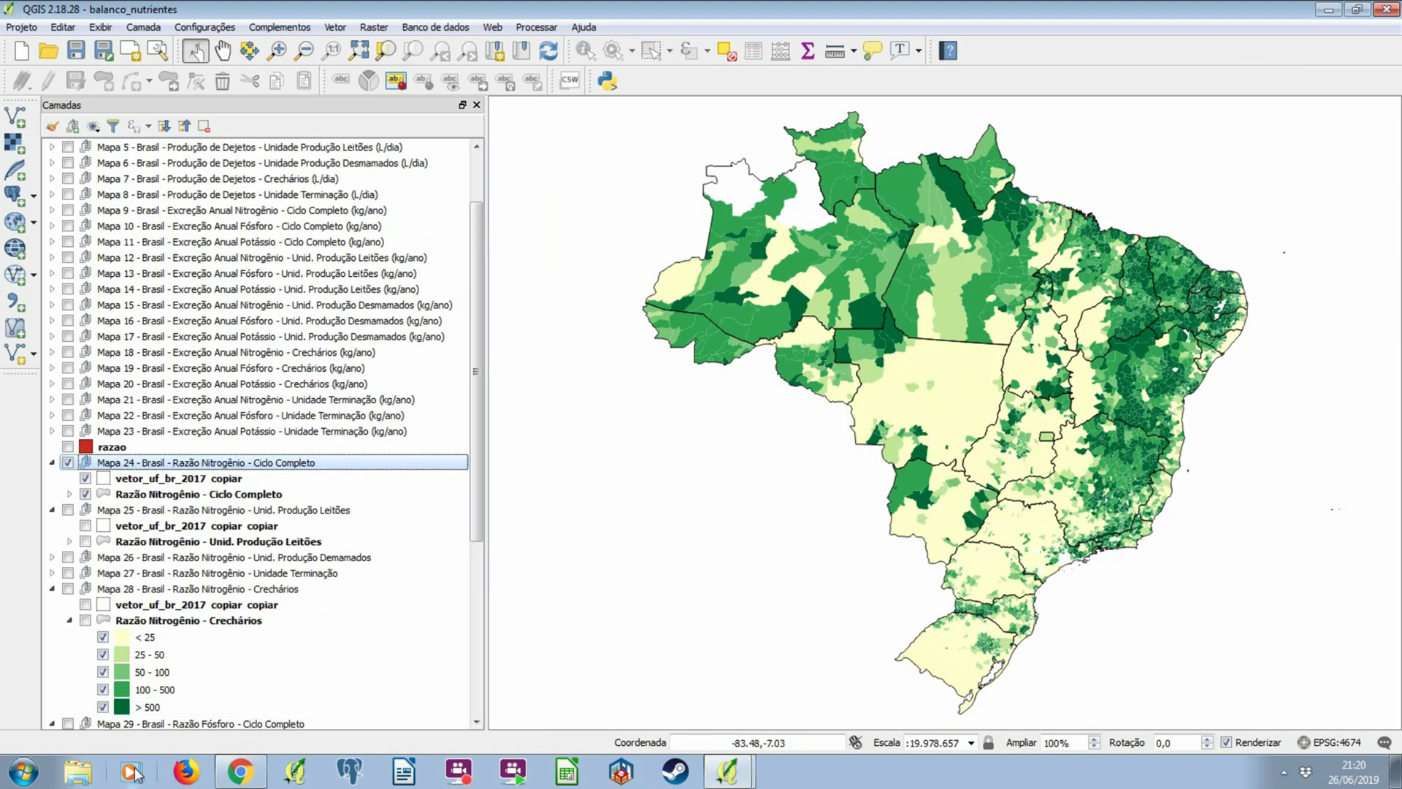
pyautogui.click(727, 771)
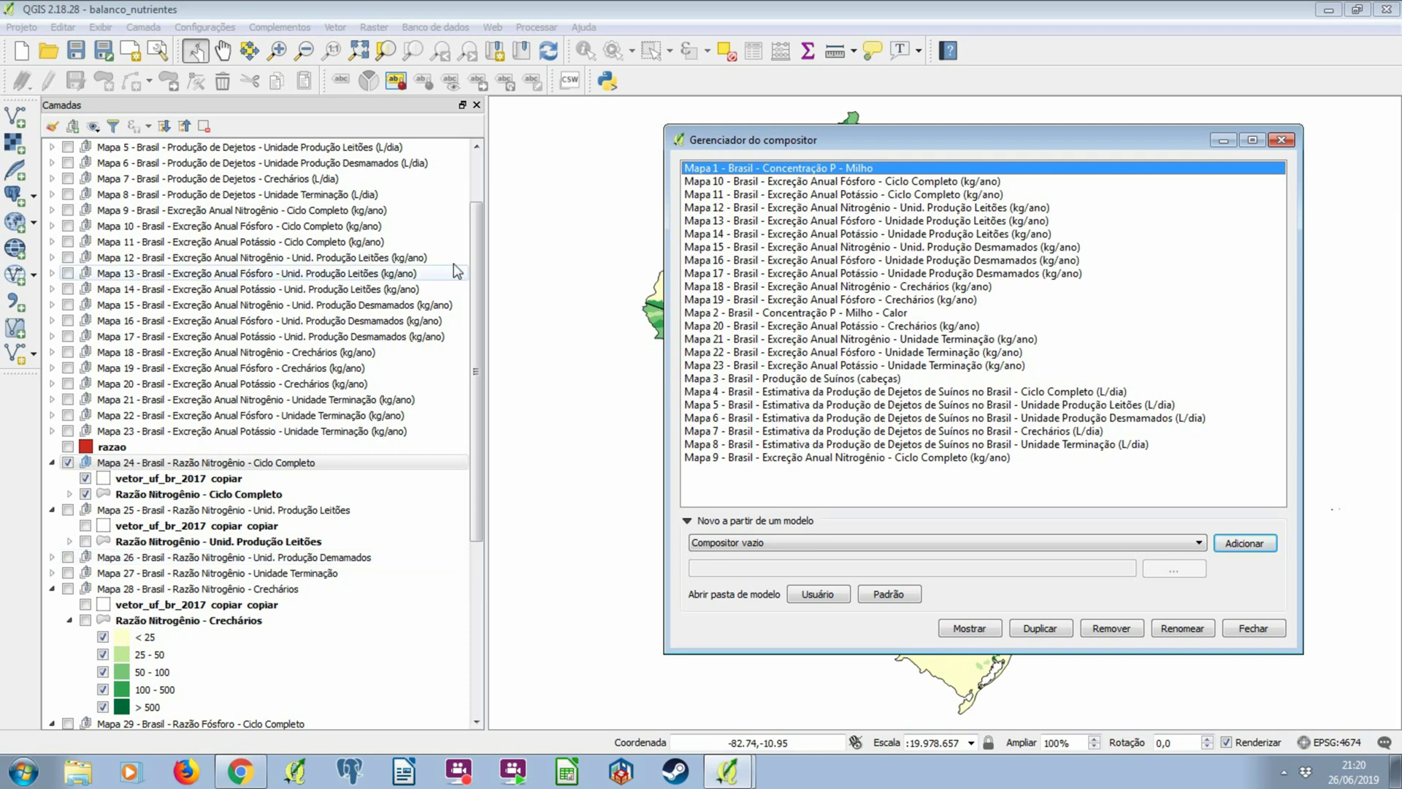
pyautogui.moveTo(475, 272); pyautogui.dragTo(473, 447)
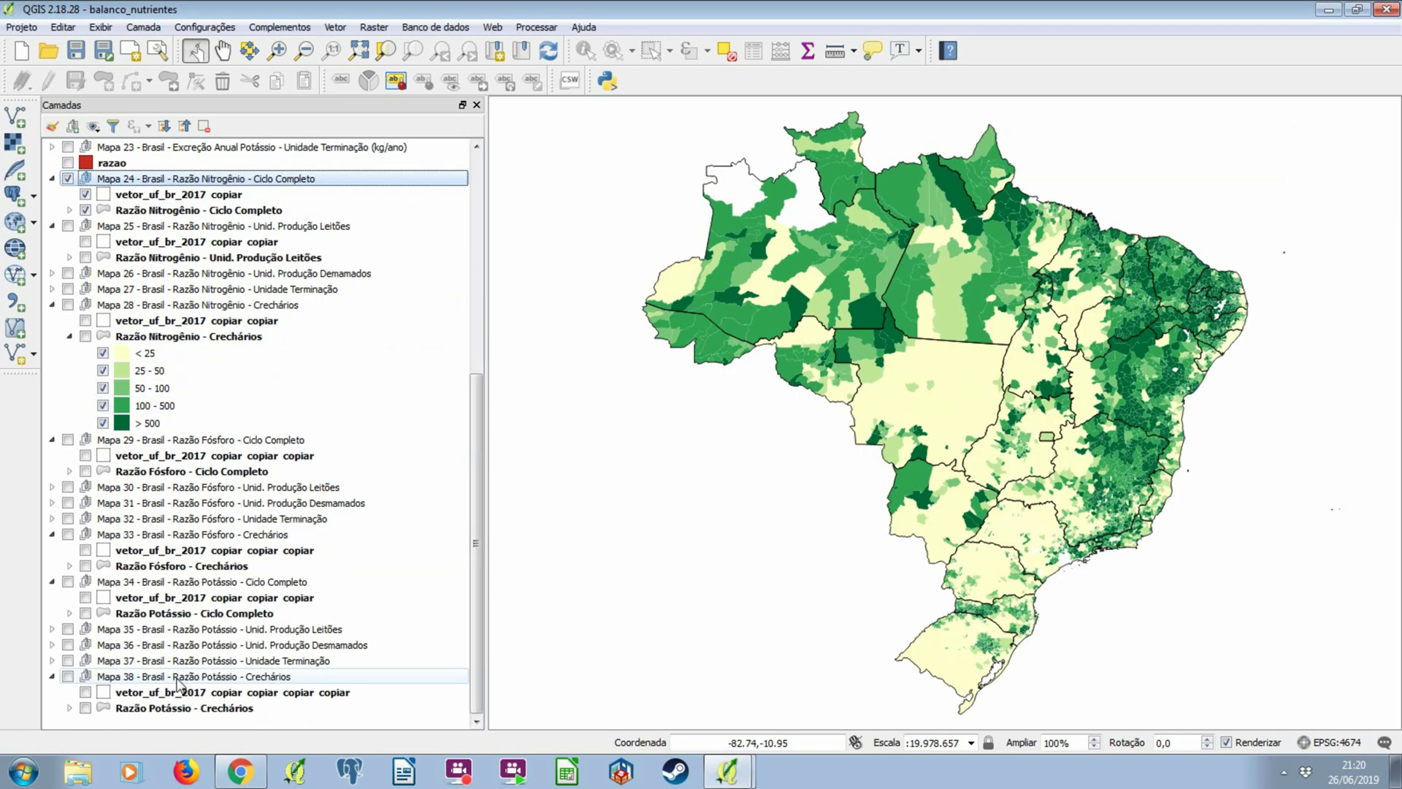